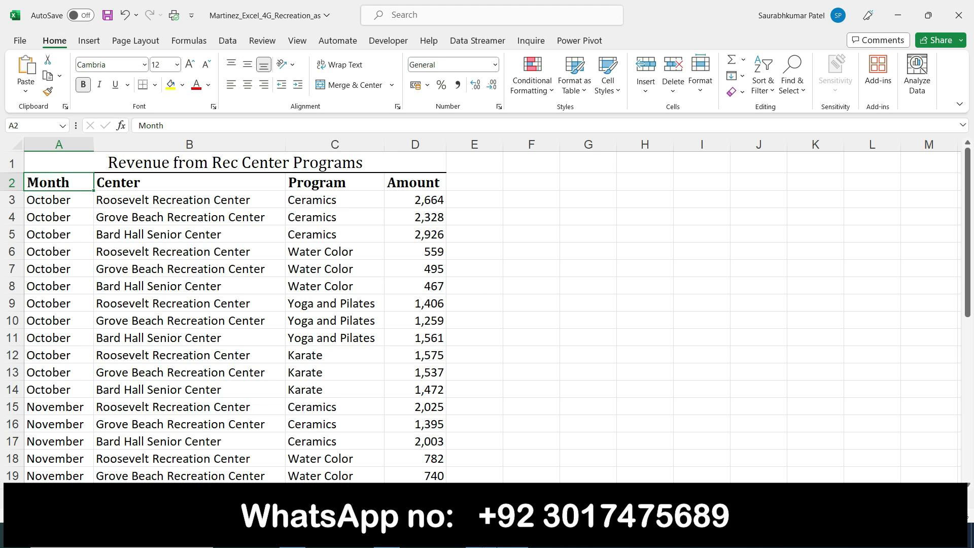
- Highlight step 2's blank Recommended PivotTable instruction in Word, and insert a blank PivotTable from the revenue data in Excel
key("alt+Tab")
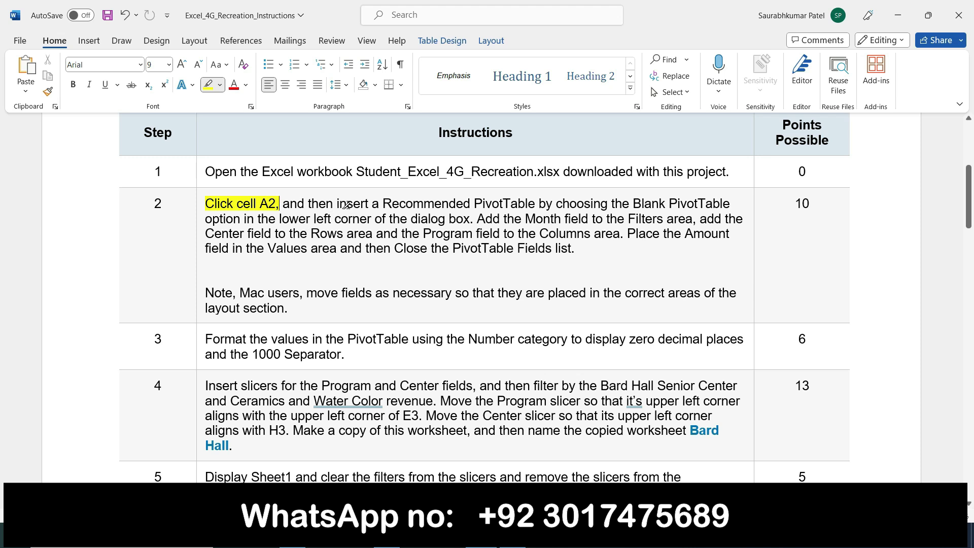
mouse_move(337, 203)
left_mouse_down()
mouse_move(681, 193)
mouse_move(689, 218)
mouse_move(467, 221)
left_mouse_up()
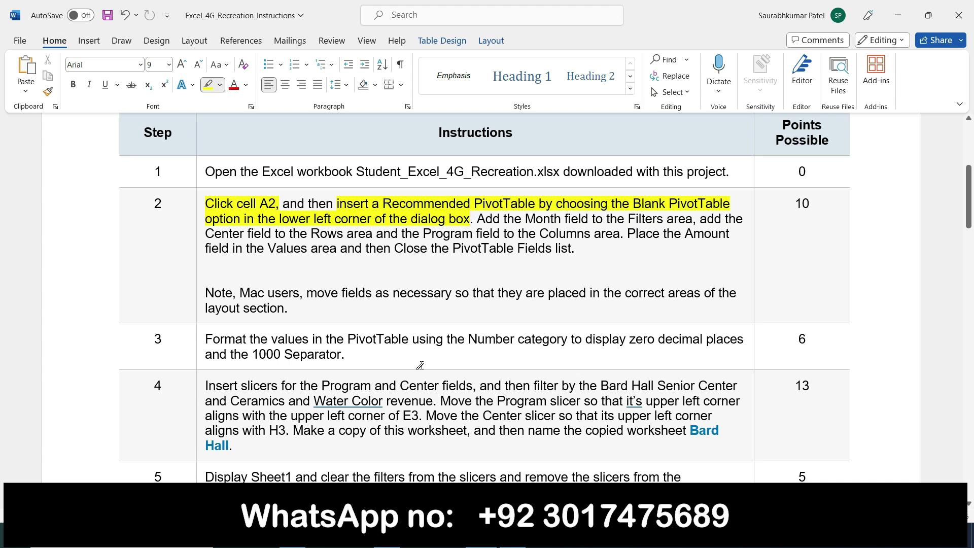
left_click(513, 537)
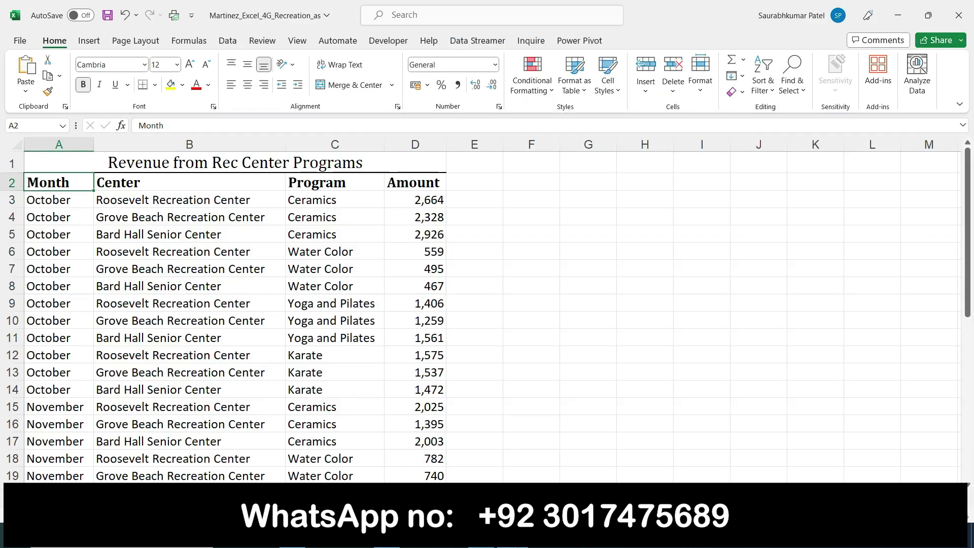
left_click(88, 42)
left_click(77, 76)
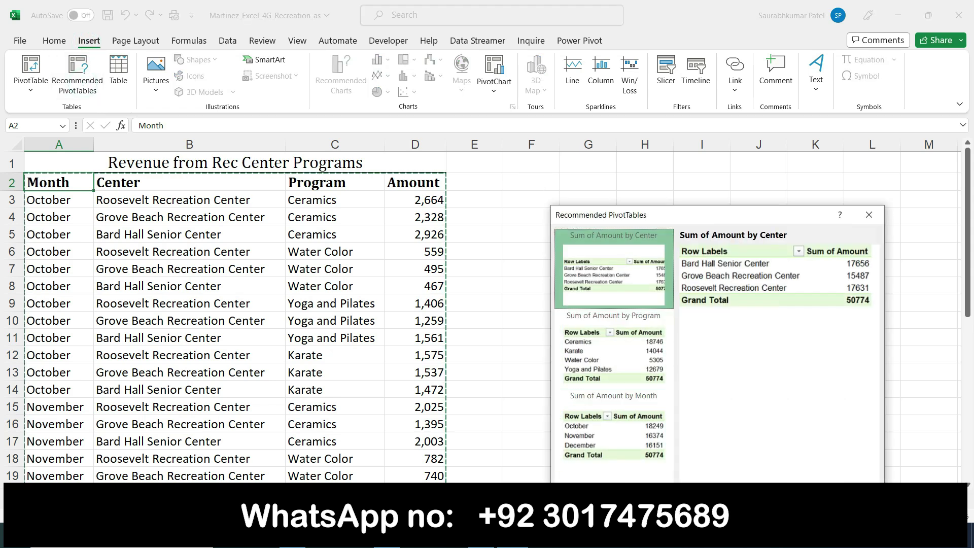
left_click(584, 509)
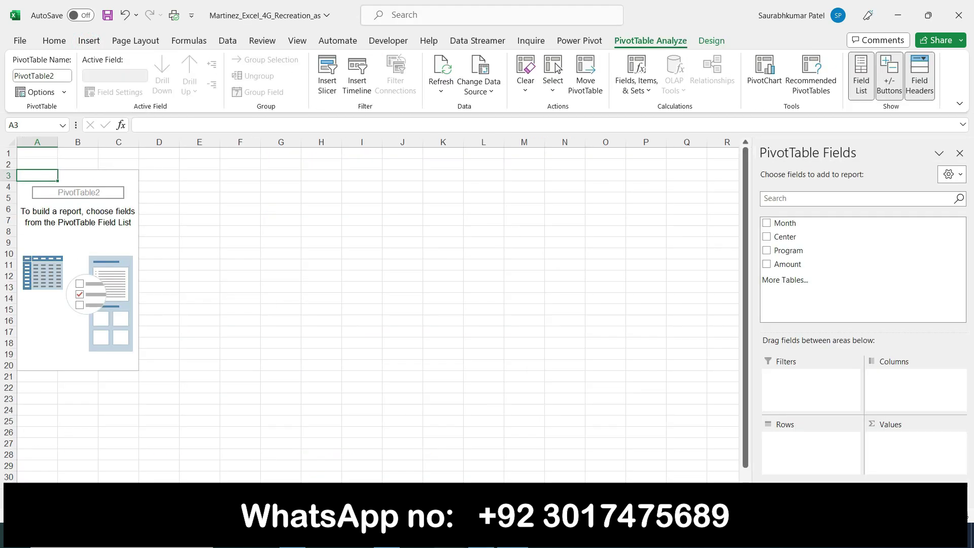
- Consult step 2 of the Word instructions and add the Month field to the PivotTable's Filters area in Excel
key("alt+Tab")
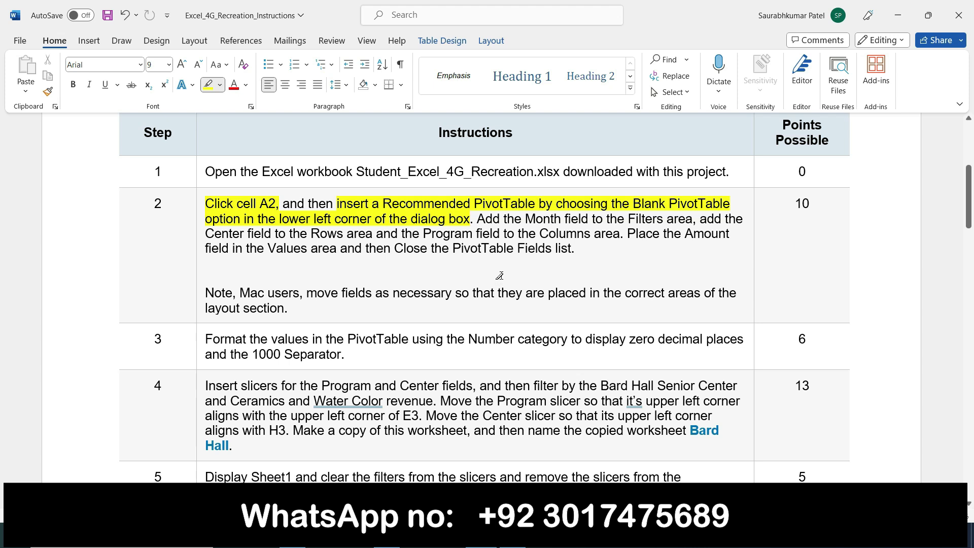
left_click(513, 536)
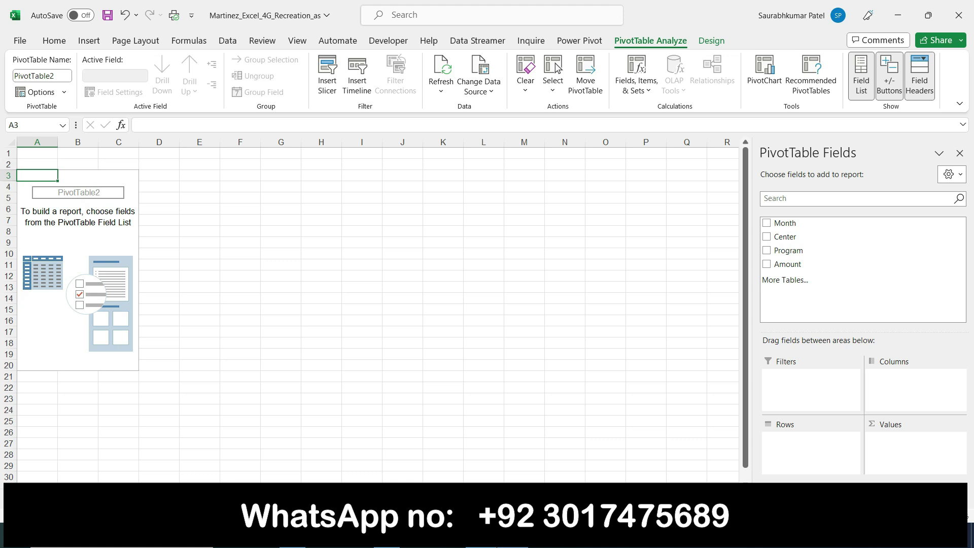
key("alt+Tab")
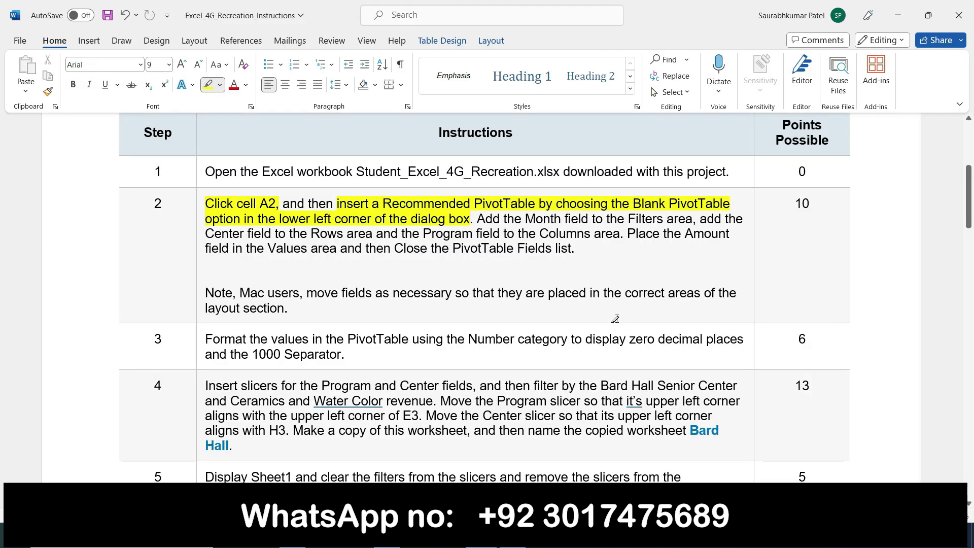
mouse_move(513, 538)
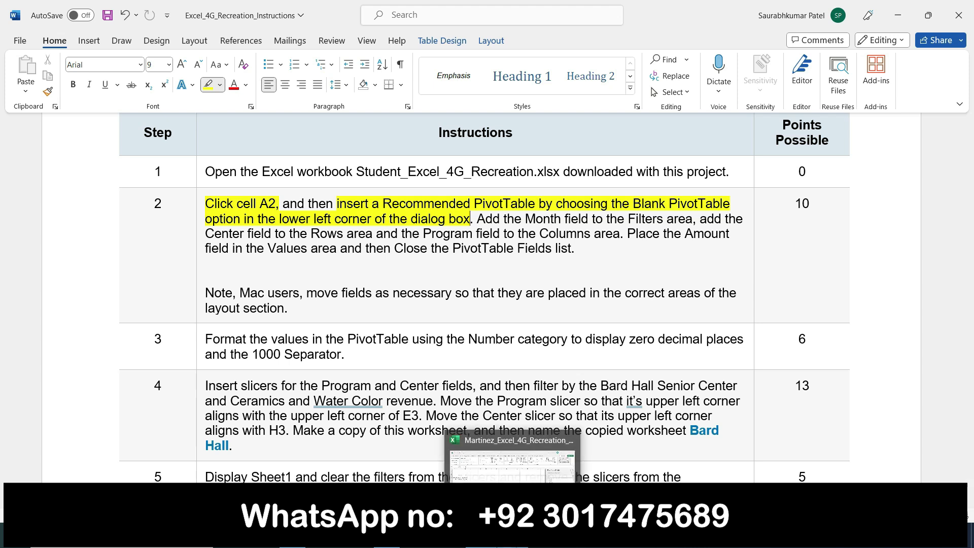
left_click(512, 464)
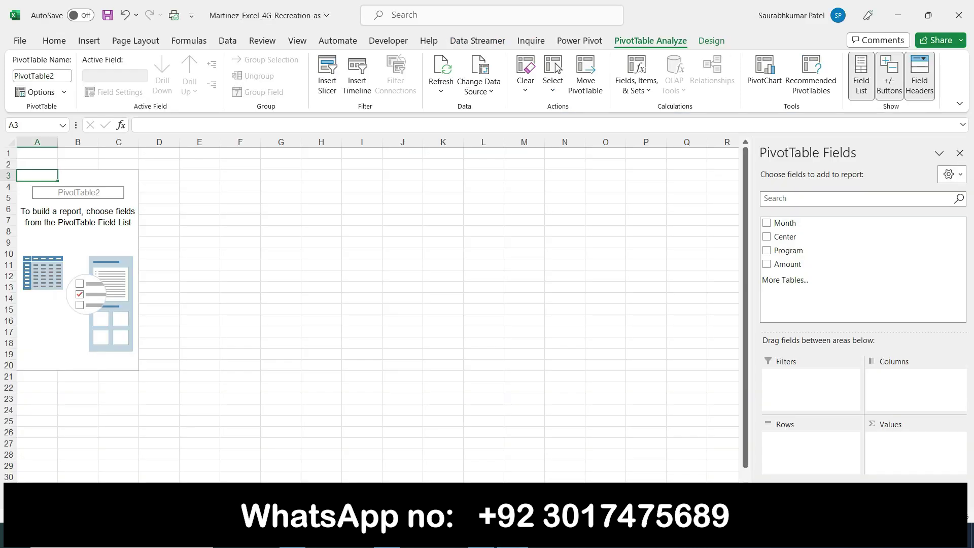
left_click_drag(793, 226, 794, 390)
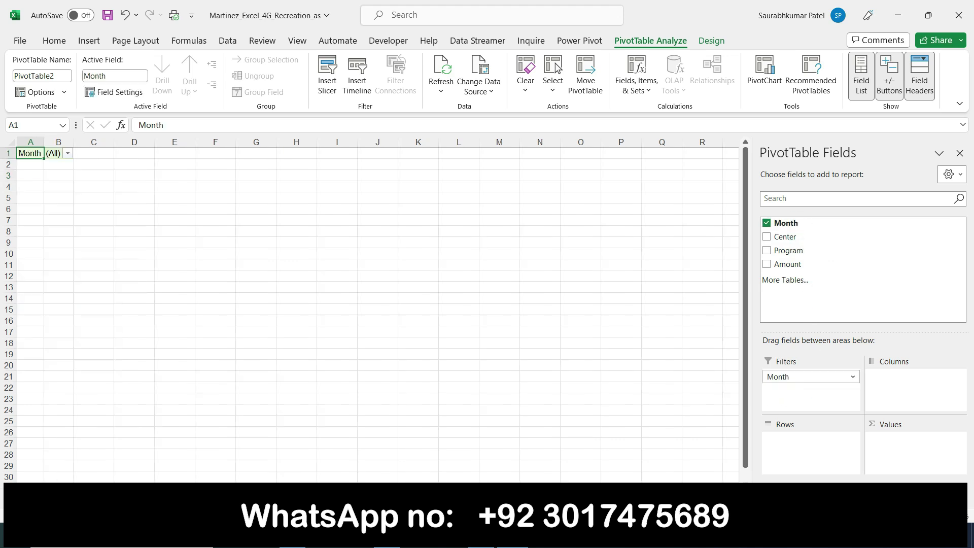
- Highlight the Month and Center field instructions in Word, and add the Center field to the PivotTable's Rows area in Excel
key("alt+Tab")
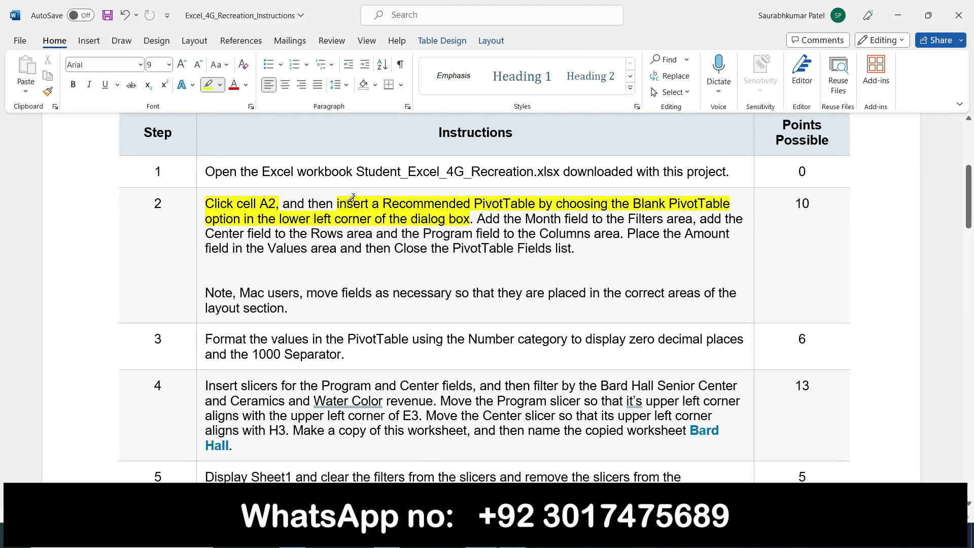
mouse_move(526, 218)
left_mouse_down()
mouse_move(634, 204)
mouse_move(693, 220)
mouse_move(676, 219)
left_mouse_up()
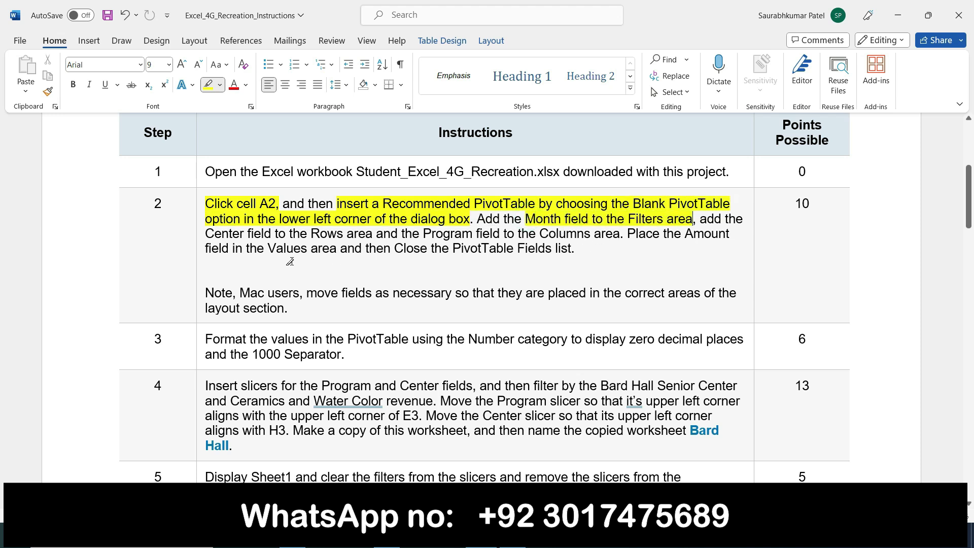
left_click_drag(206, 234, 392, 235)
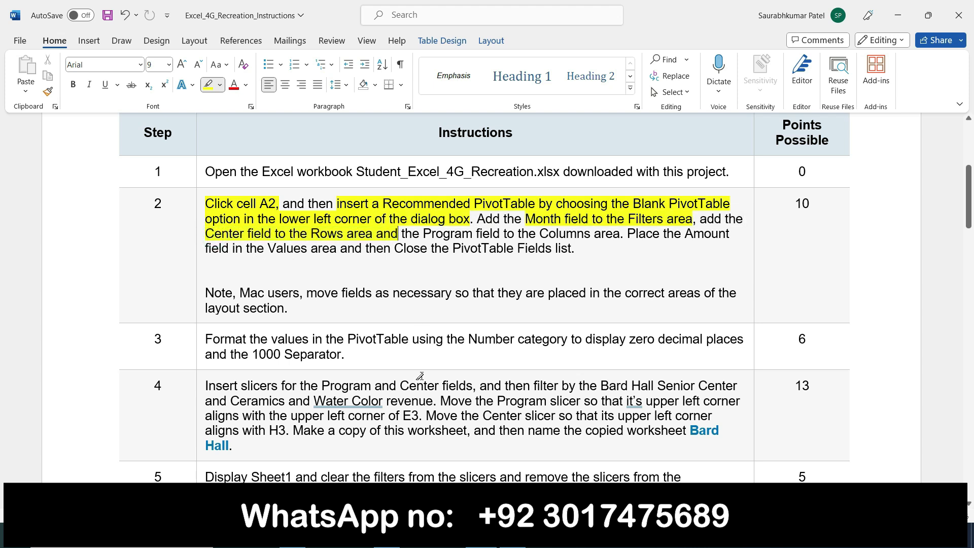
key("alt+Tab")
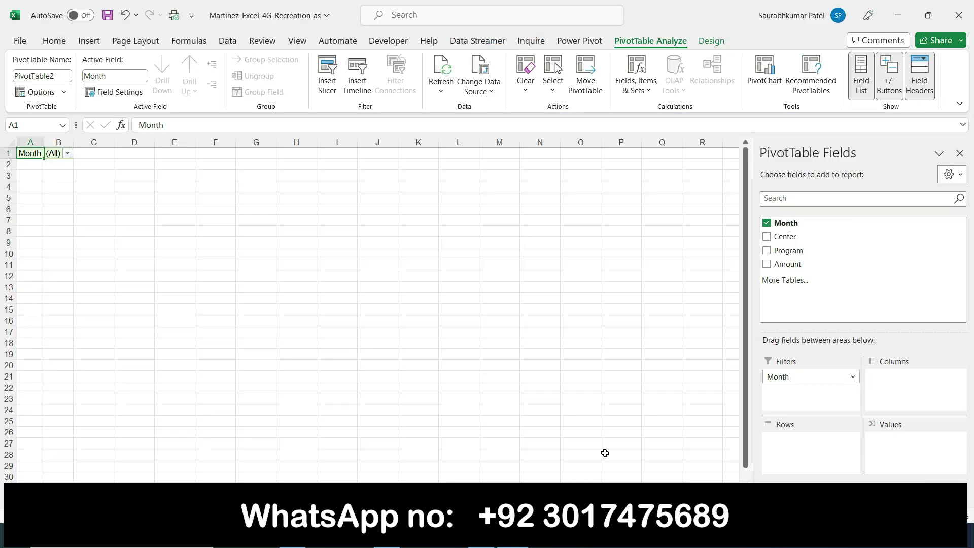
mouse_move(783, 237)
left_mouse_down()
mouse_move(819, 384)
mouse_move(783, 445)
left_mouse_up()
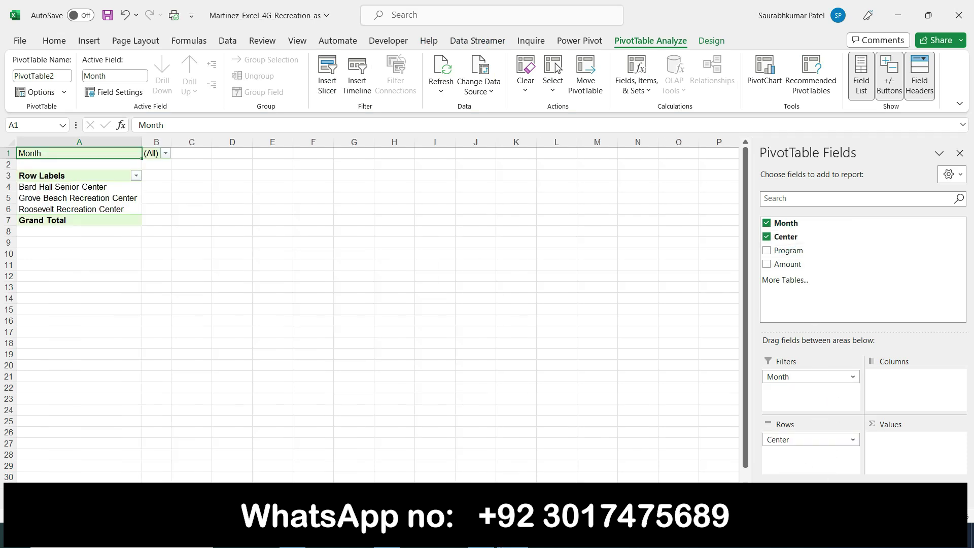
- Highlight the Program field instruction in Word, and add the Program field to the PivotTable's Columns area in Excel
key("alt+Tab")
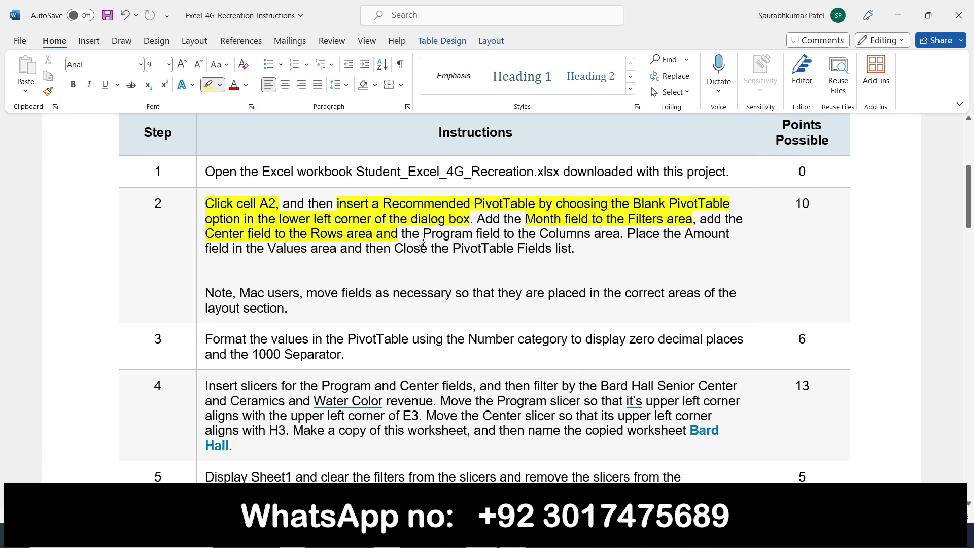
left_click_drag(426, 233, 629, 232)
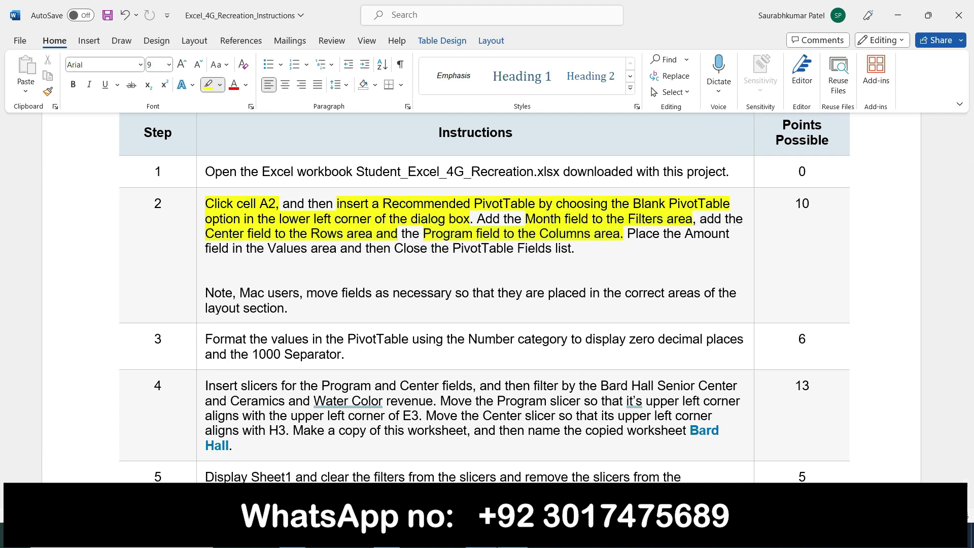
key("alt+Tab")
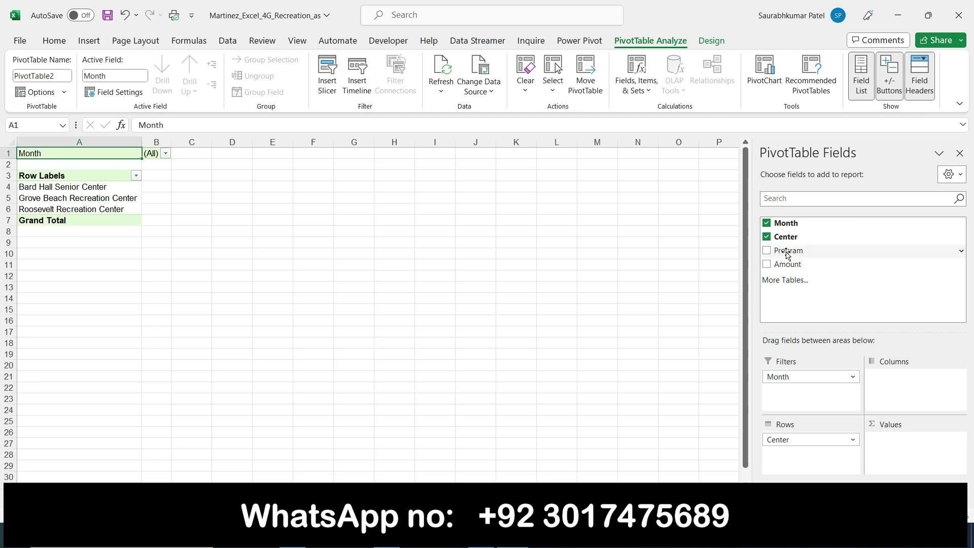
left_click_drag(793, 257, 873, 400)
- Check the Word instructions again and place the Amount field in the PivotTable's Values area in Excel
key("alt+Tab")
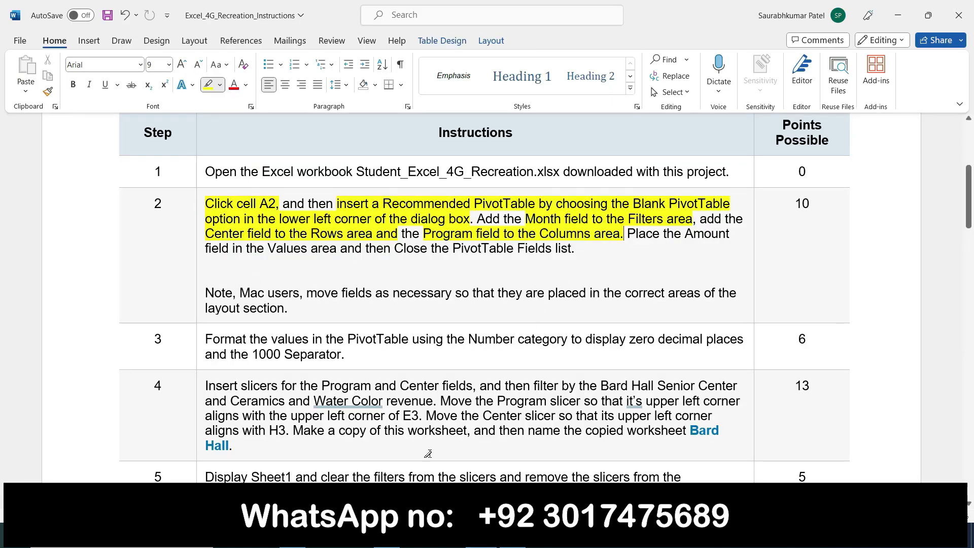
left_click(512, 537)
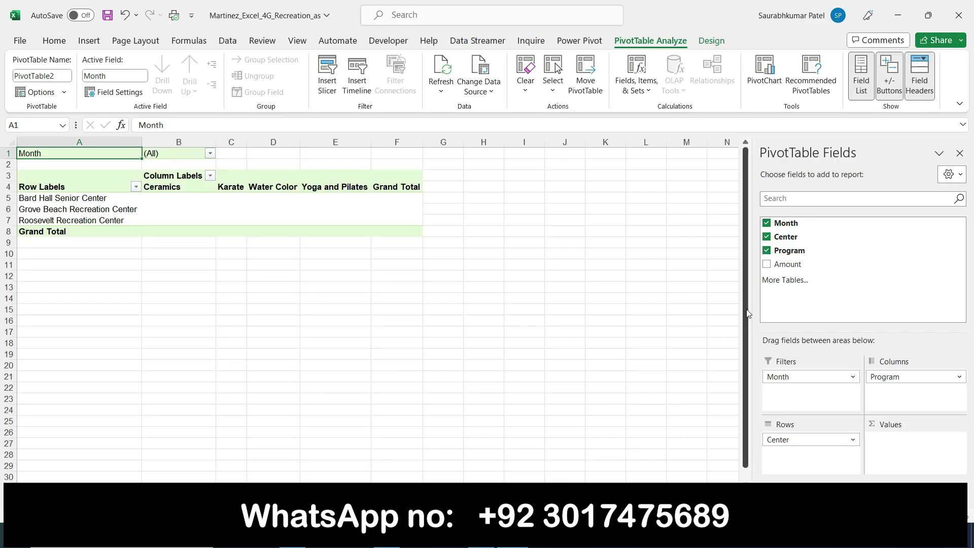
left_click_drag(794, 265, 893, 446)
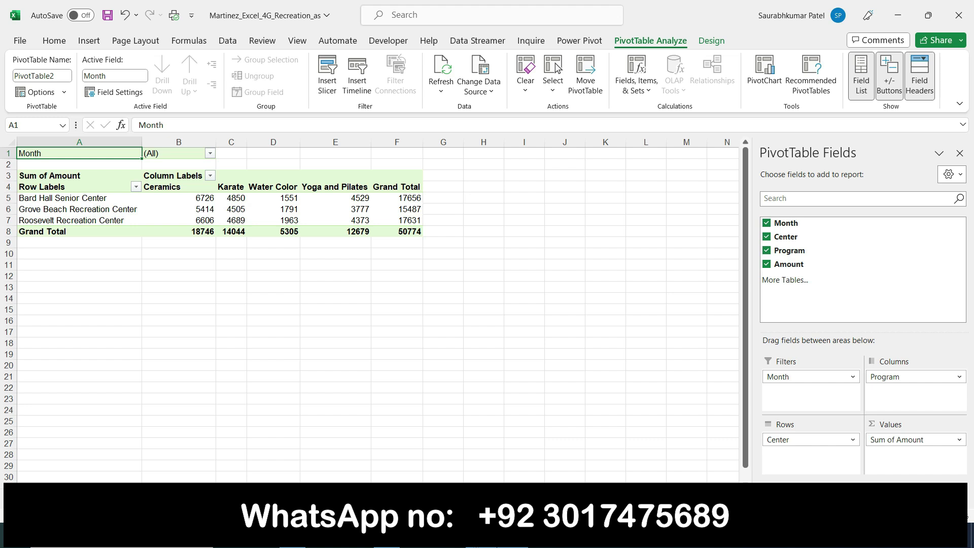
- Highlight the words "PivotTable Fields list." in step 2 in Word, and close that list in Excel
key("alt+Tab")
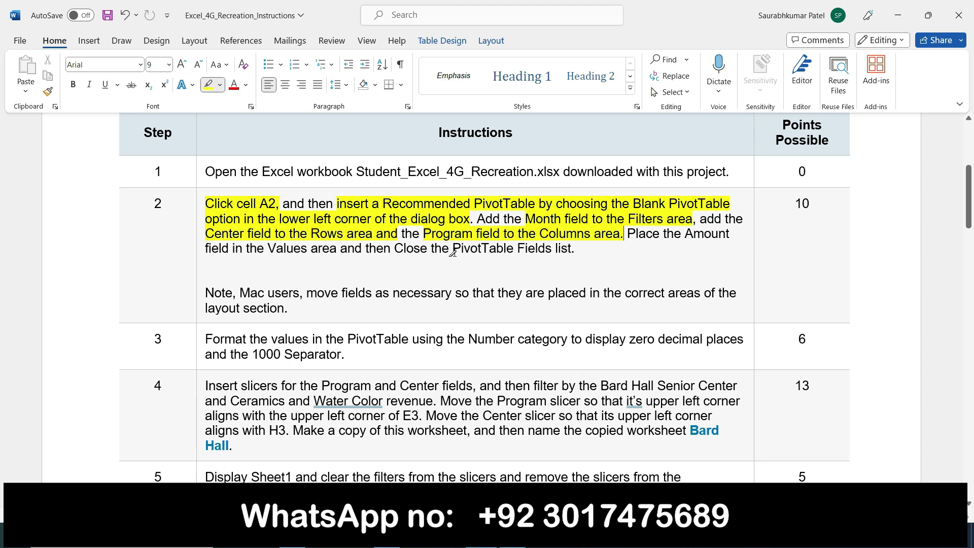
left_click_drag(453, 252, 574, 252)
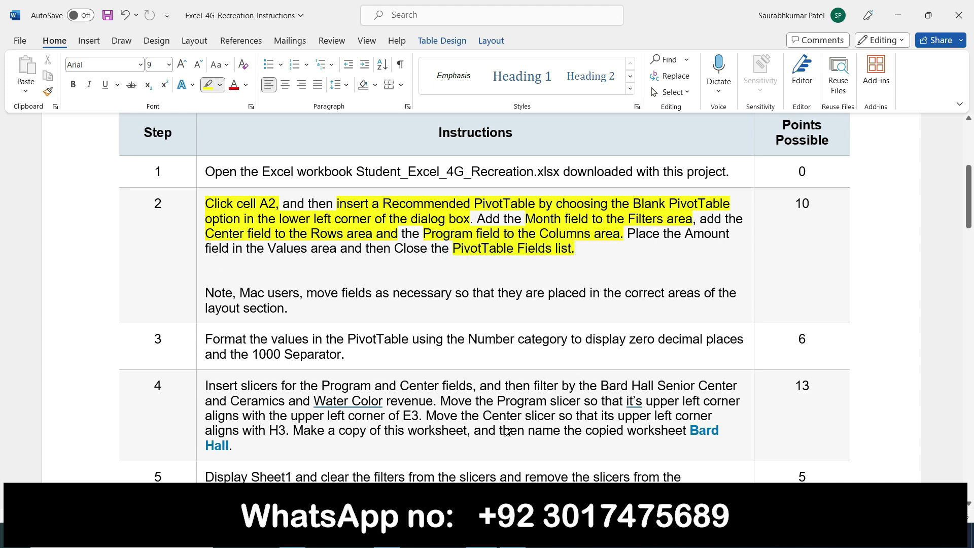
left_click(512, 536)
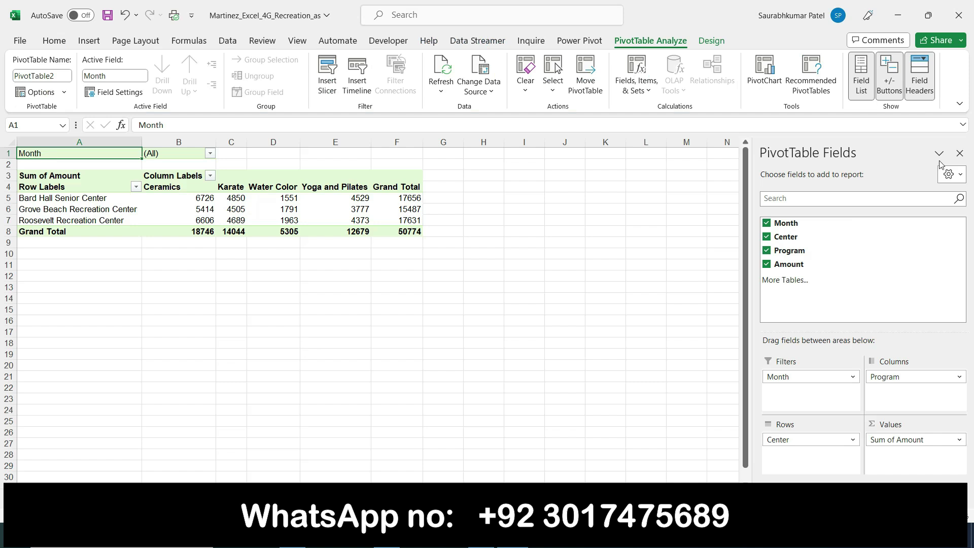
left_click(959, 154)
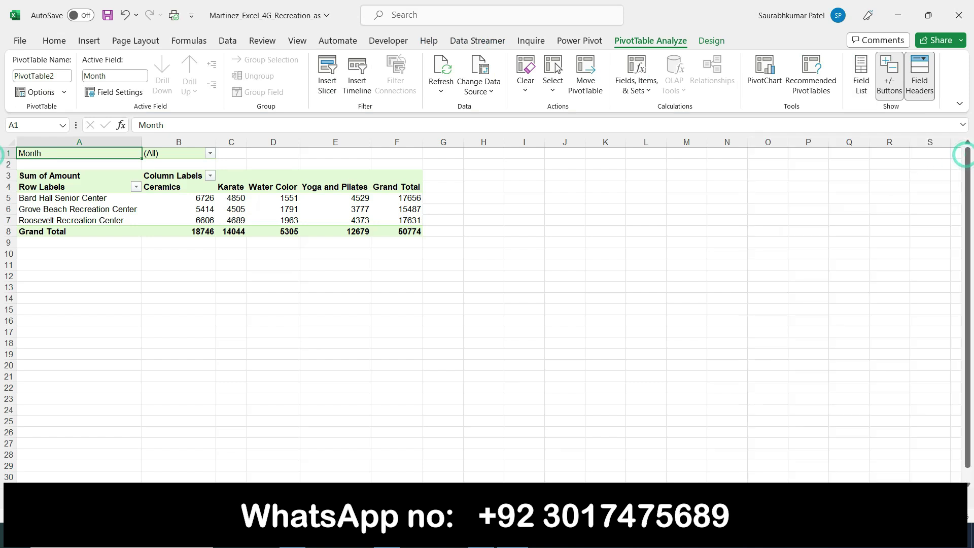
- Switch to the Word instructions and highlight all of step 3 about formatting the PivotTable values
key("alt+Tab")
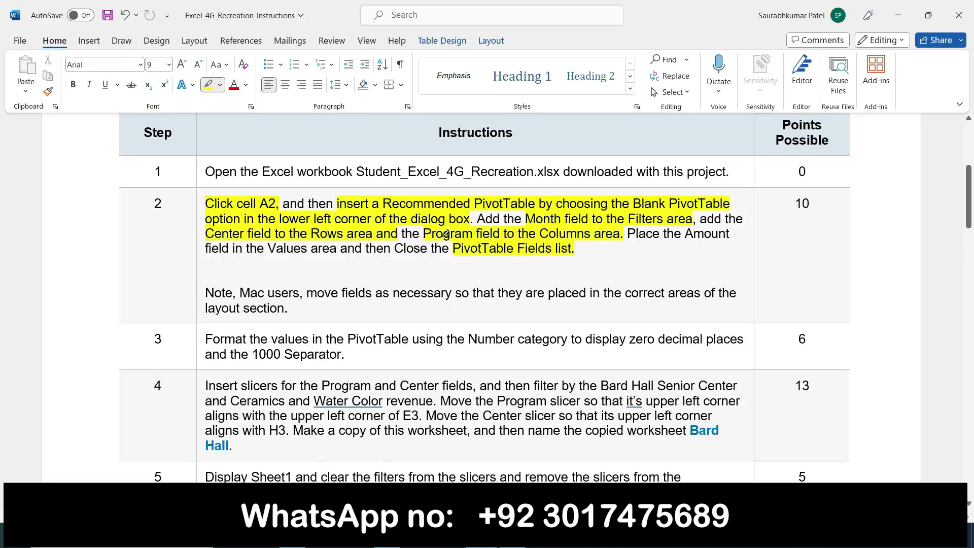
scroll(525, 306, "down", 3)
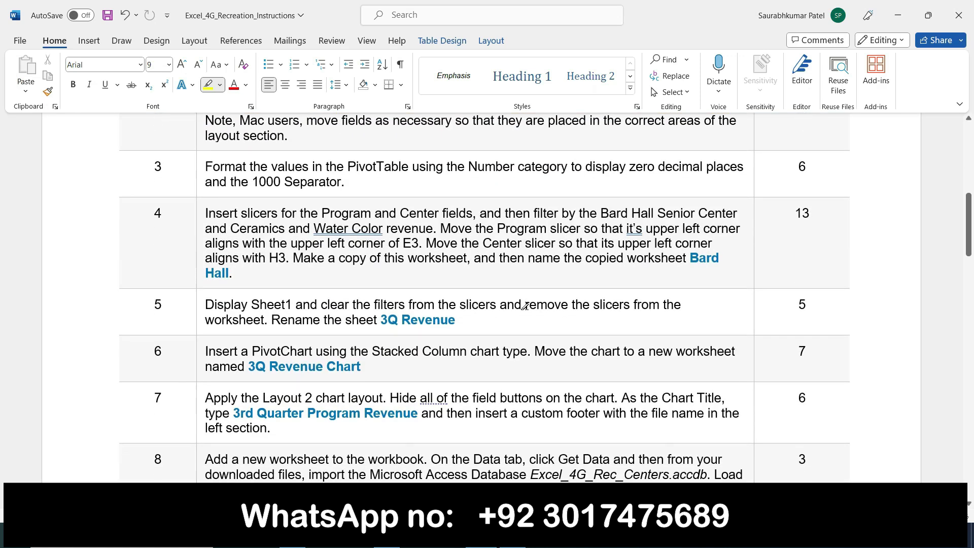
left_click_drag(969, 229, 970, 230)
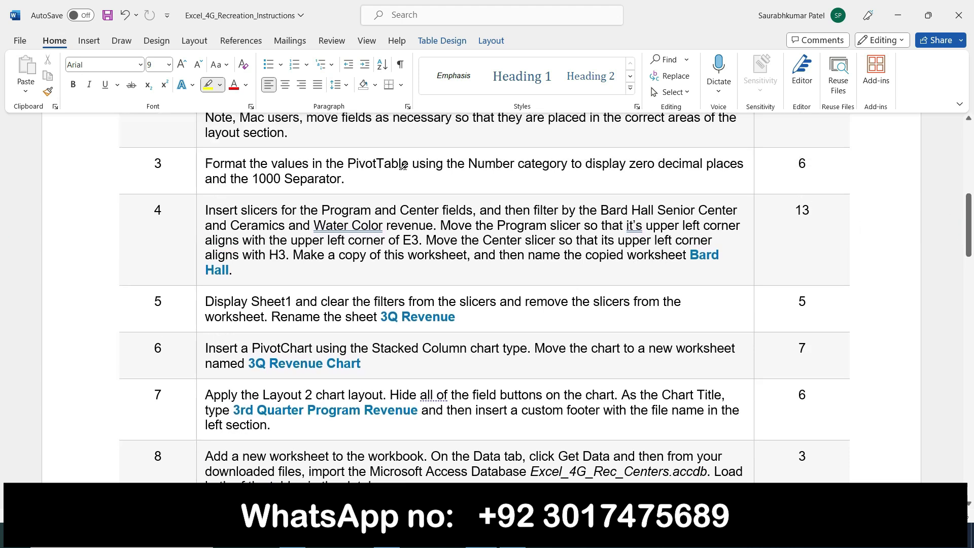
left_click(202, 166)
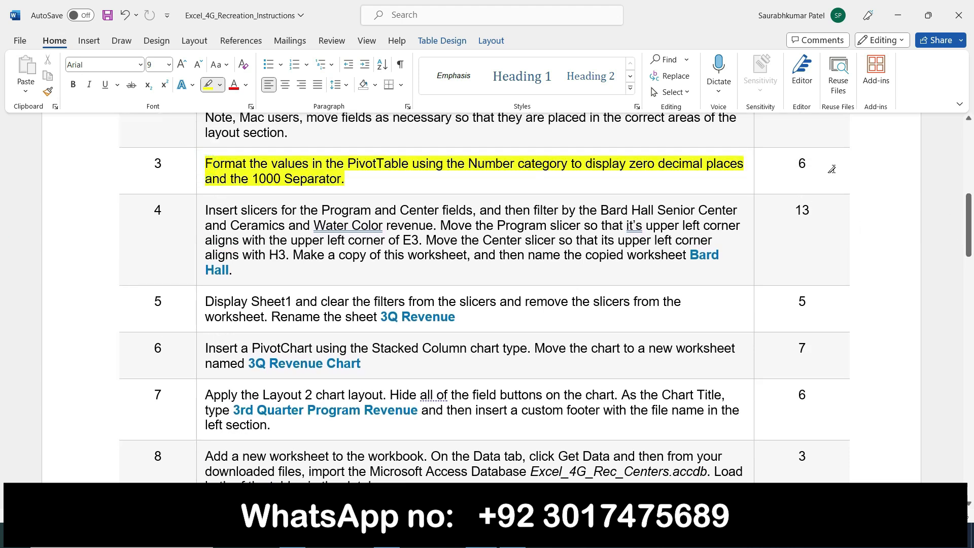
left_click_drag(968, 230, 971, 241)
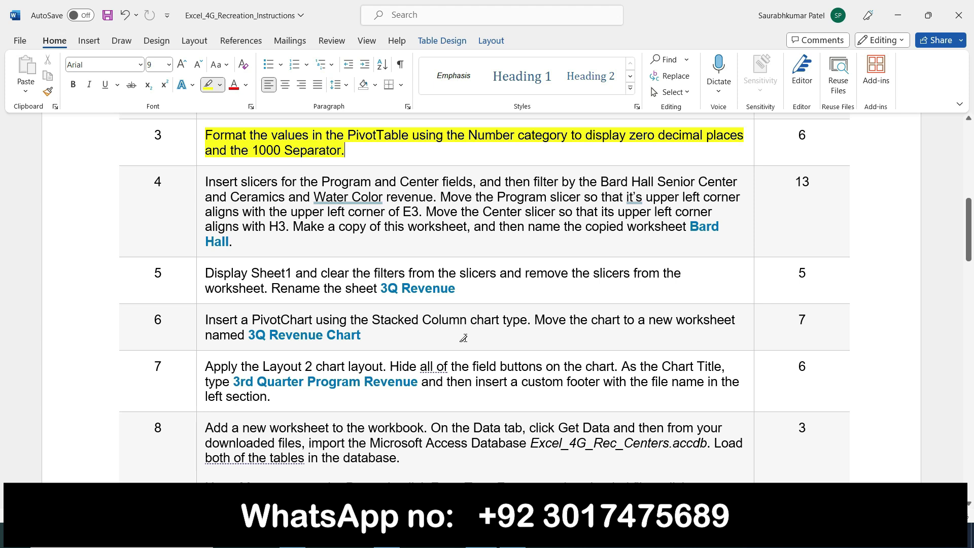
- Switch to the Excel workbook and open the number format settings of the PivotTable's Sum of Amount value field
key("alt+Tab")
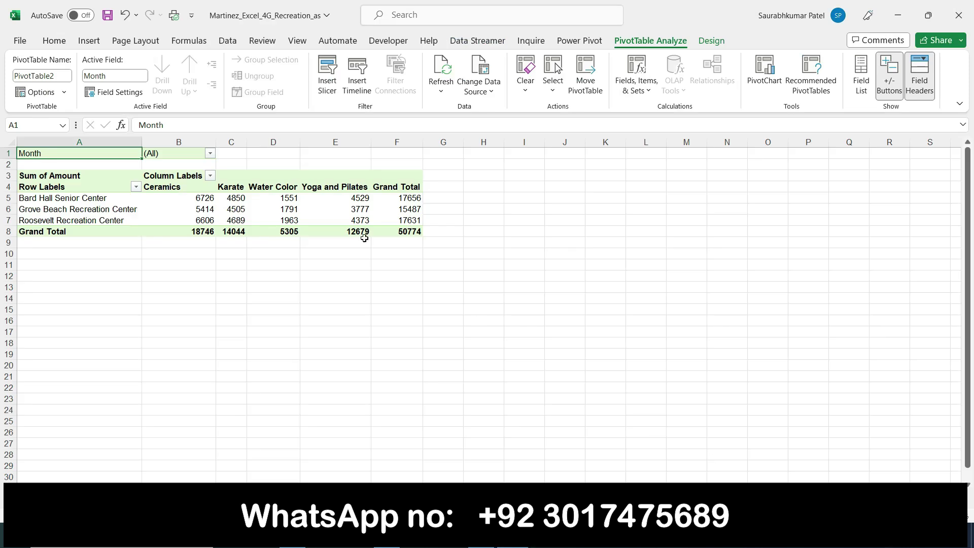
left_click(360, 199)
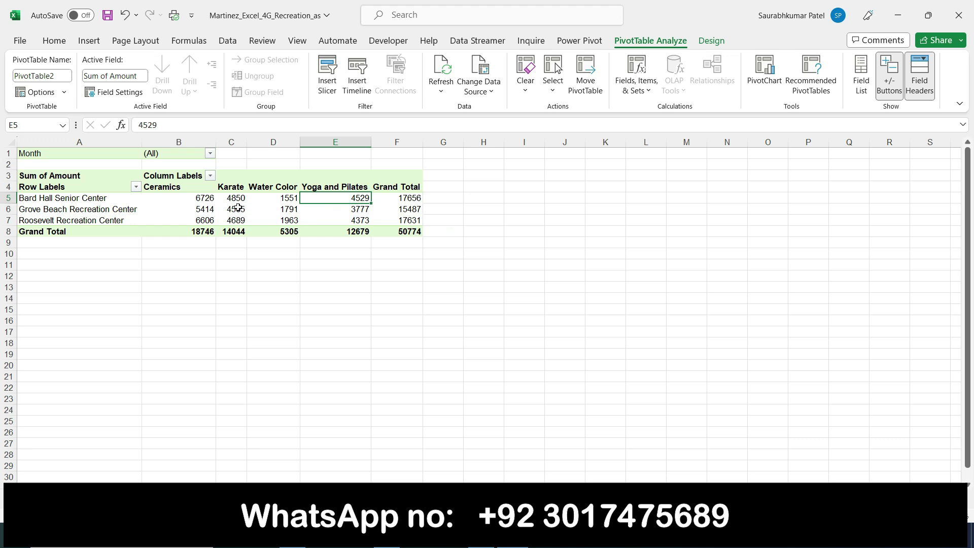
left_click(209, 198)
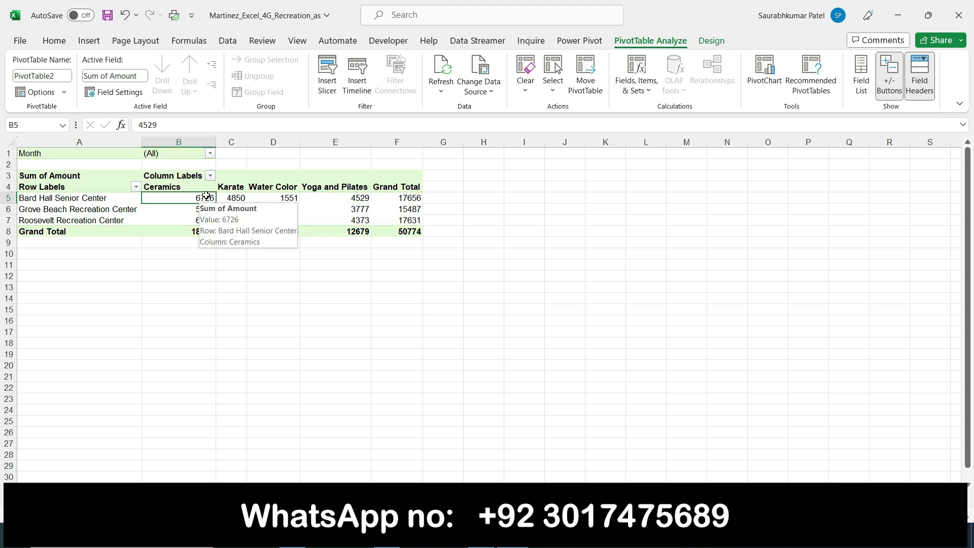
right_click(210, 198)
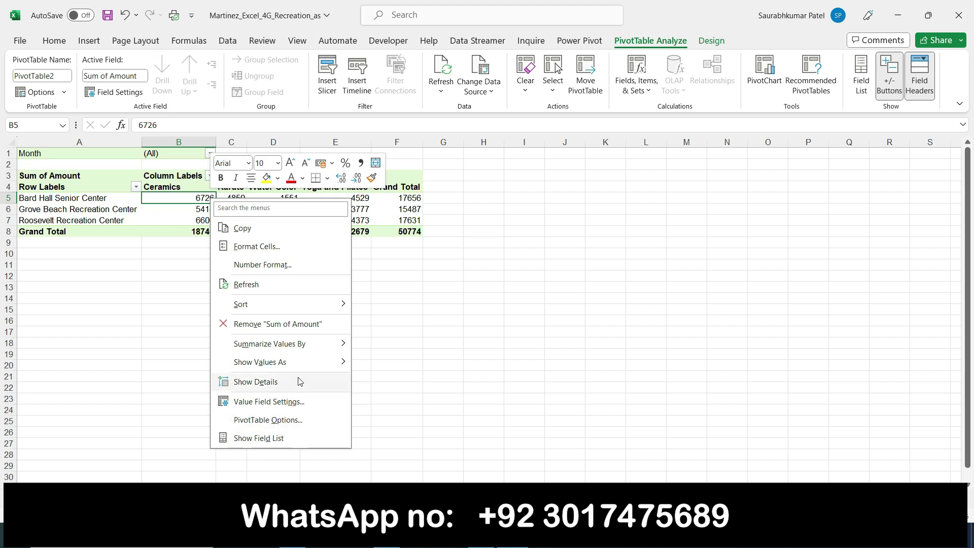
mouse_move(321, 349)
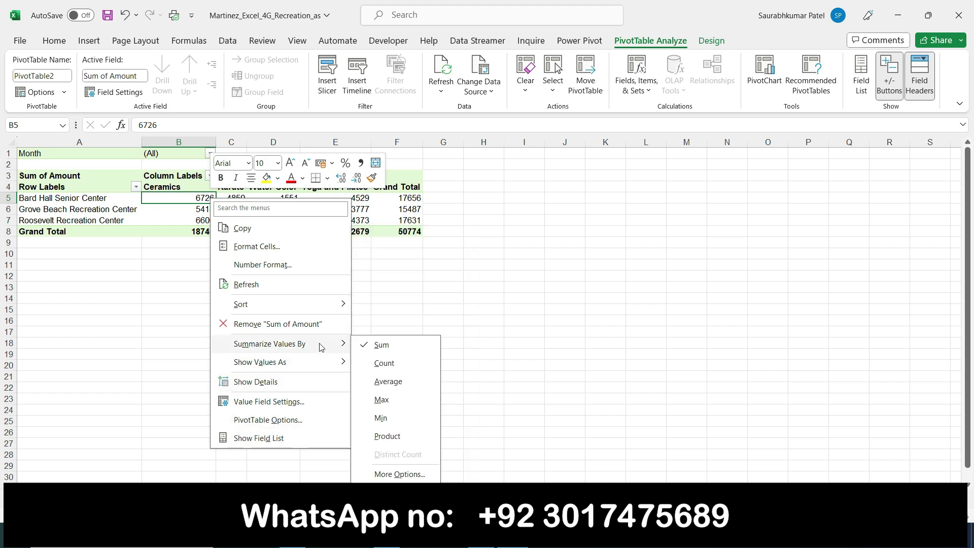
left_click(276, 403)
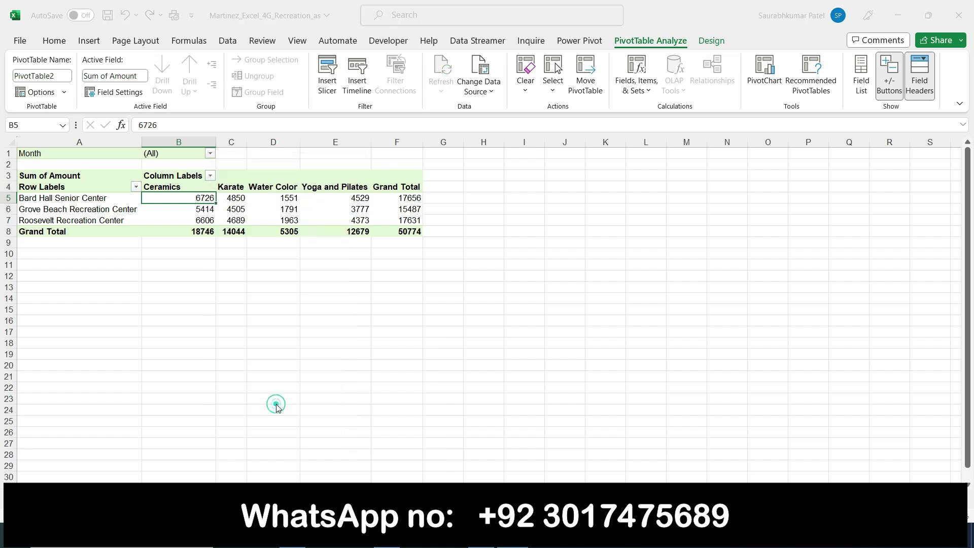
left_click(196, 481)
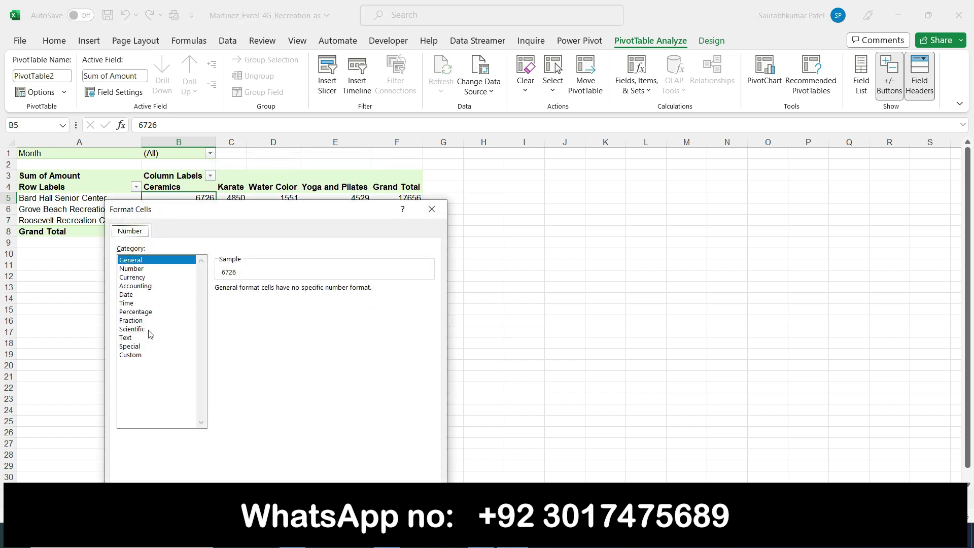
left_click(132, 355)
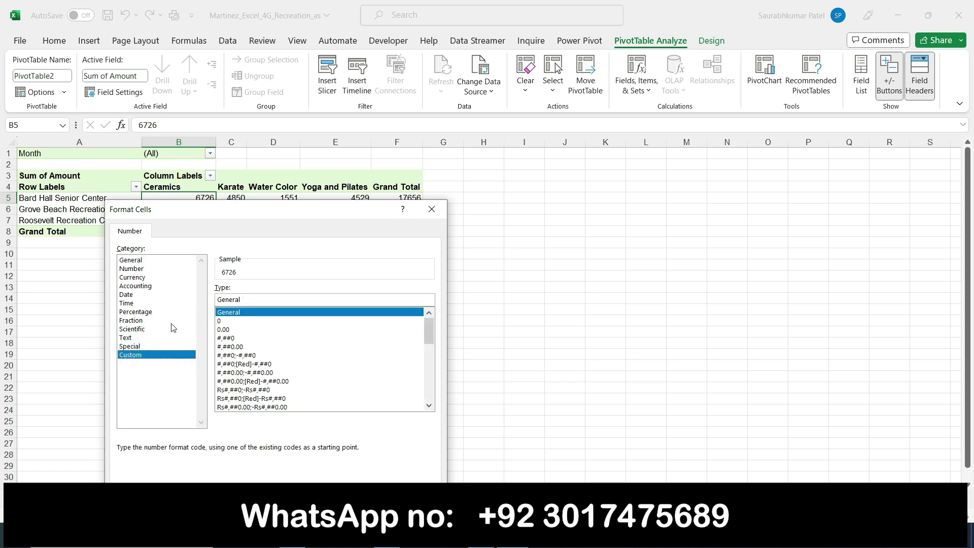
left_click(136, 286)
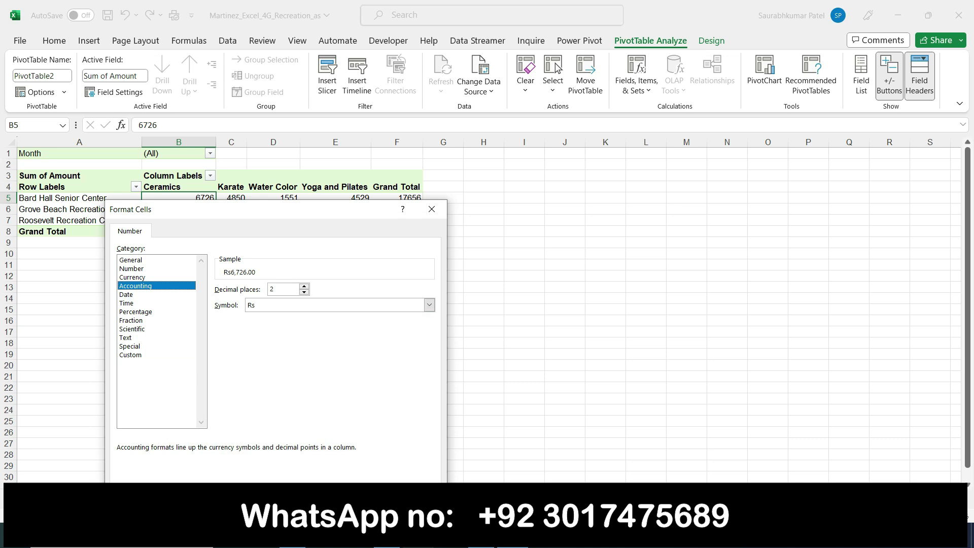
key("alt+Tab")
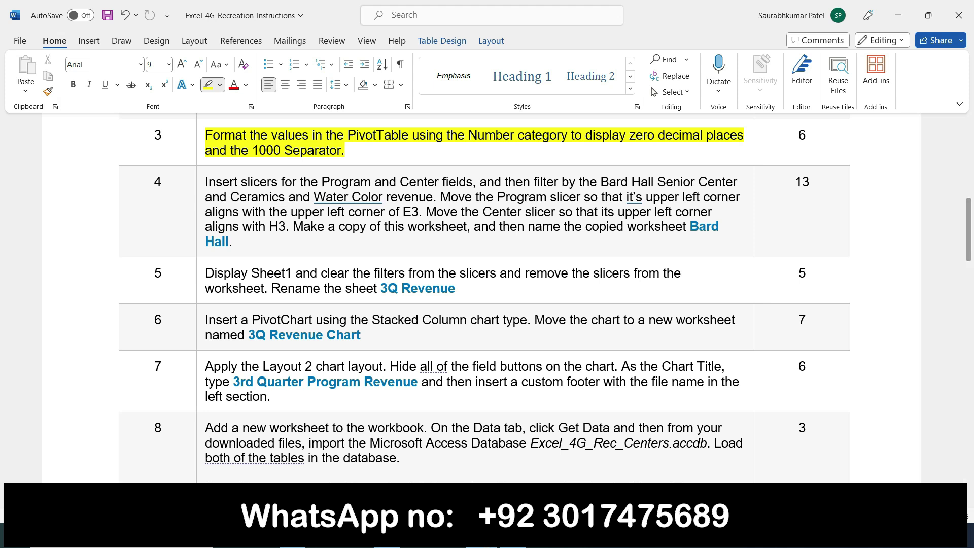
key("alt+Tab")
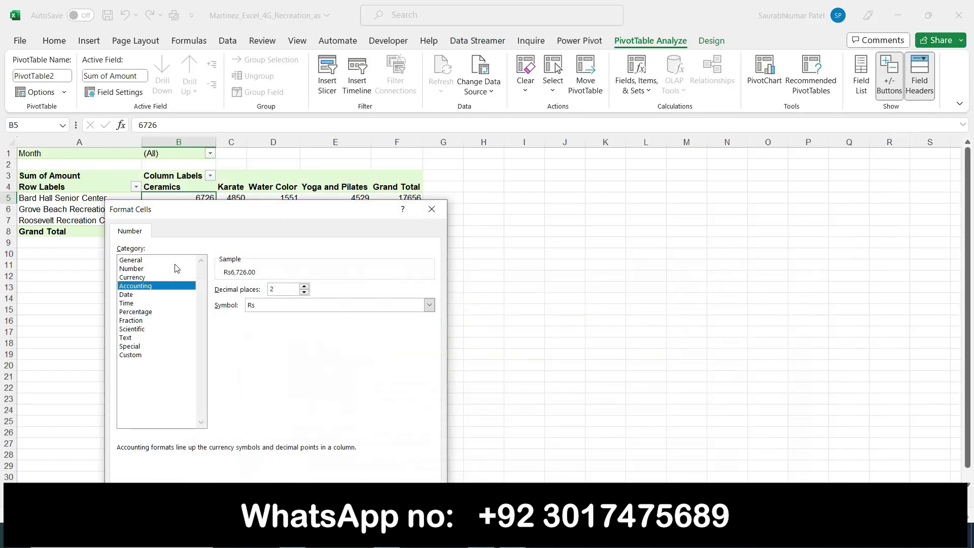
- Format the Sum of Amount values with the Number category, zero decimal places and the 1000 separator
left_click(145, 269)
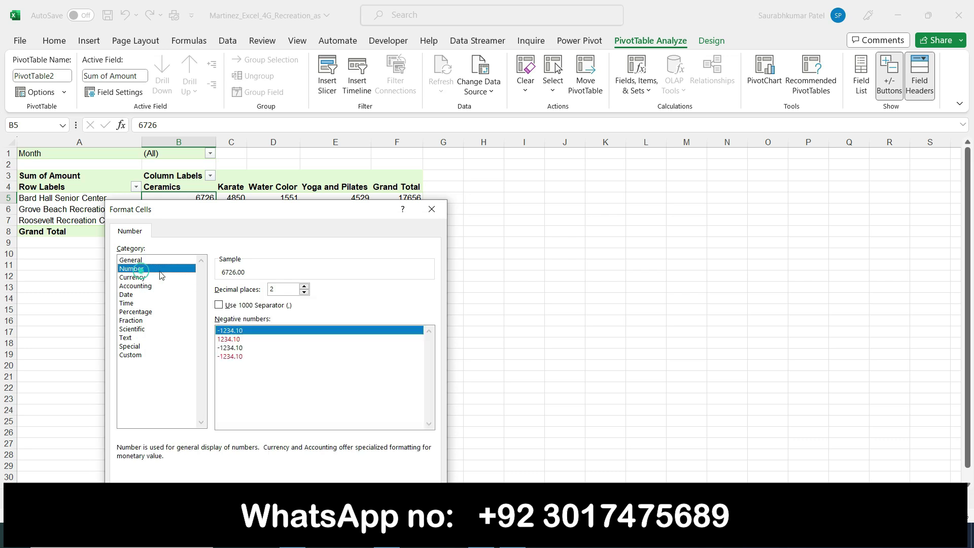
left_click(219, 305)
left_click(274, 293)
double_click(270, 291)
type("0")
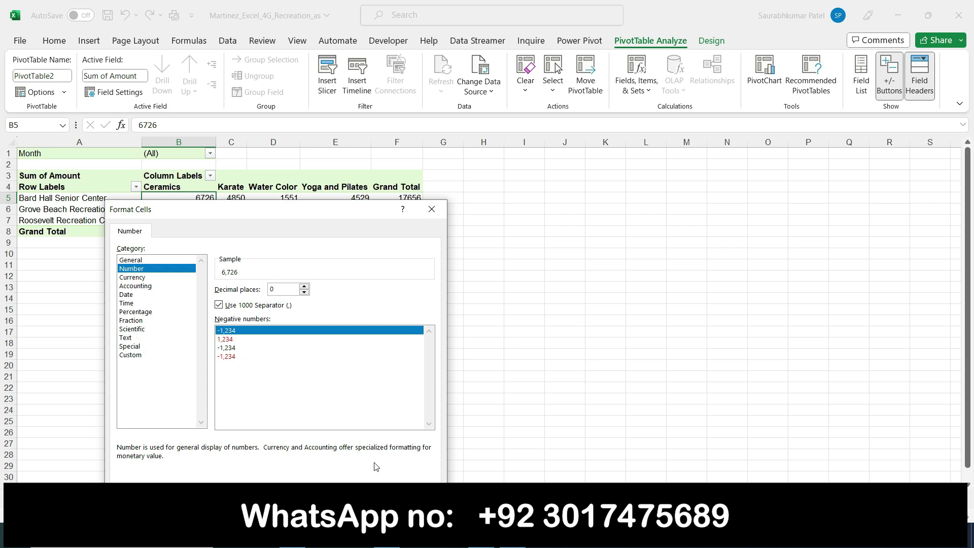
key("Return")
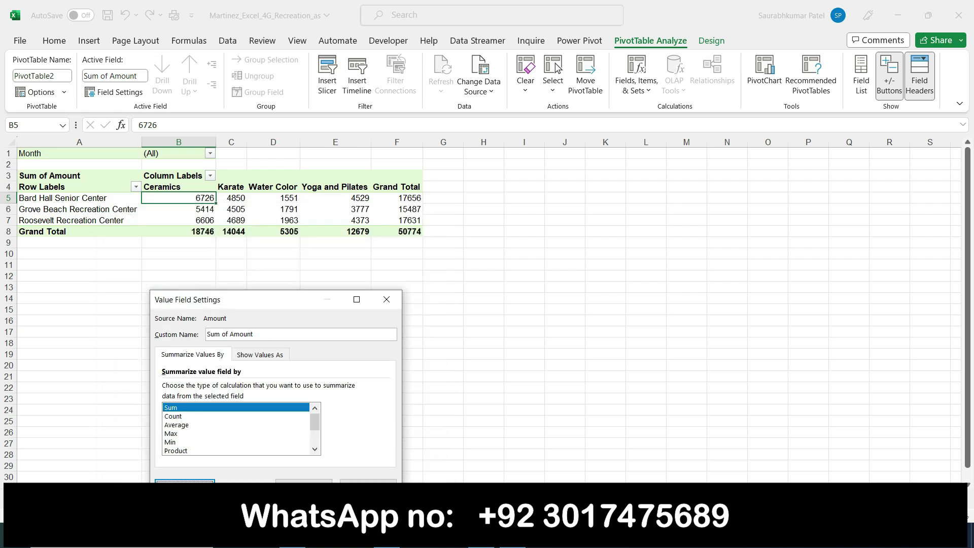
left_click(309, 481)
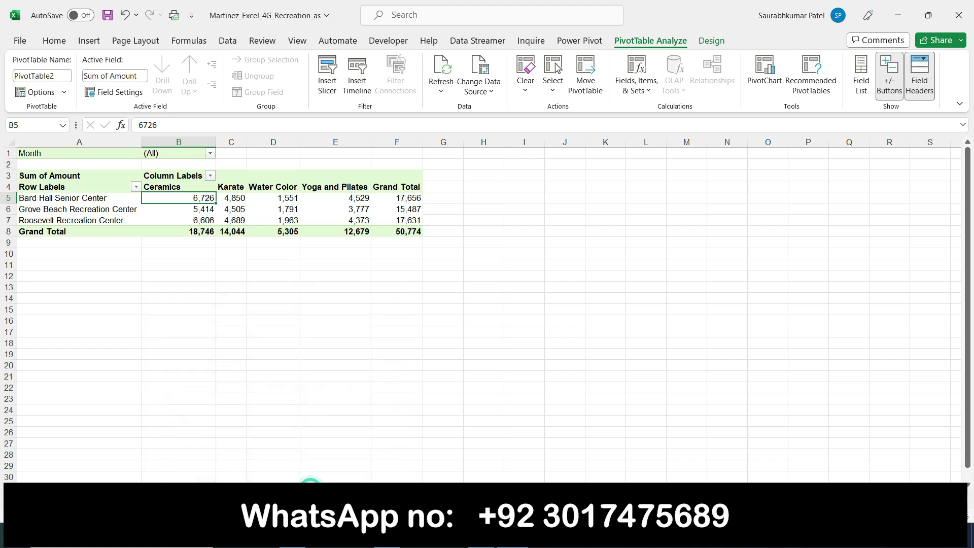
- Switch to the Word instructions and remove the yellow highlight from step 3
key("alt+Tab")
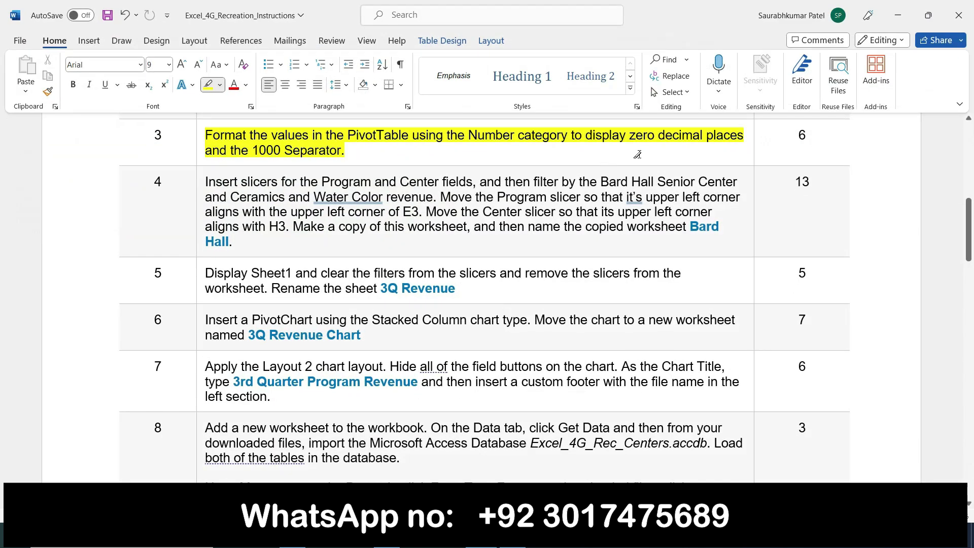
left_click(198, 135)
left_click(212, 117)
left_click(213, 118)
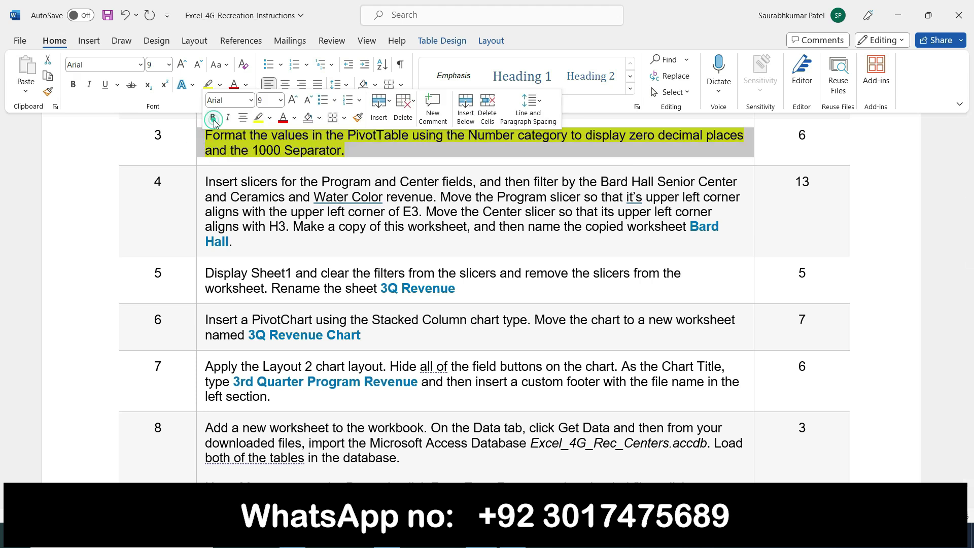
left_click(257, 118)
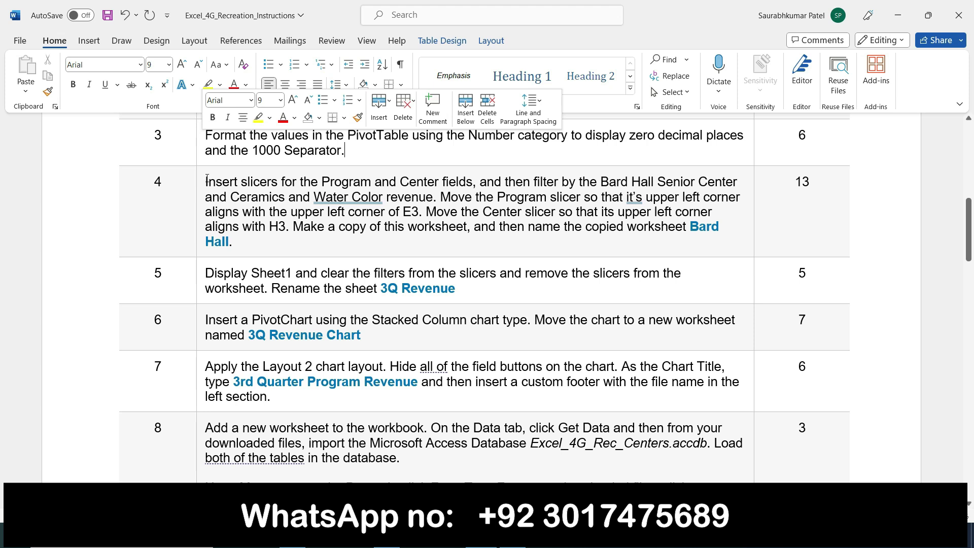
- Make the whole text of step 4 about the slicers bold and highlight it in yellow
left_click(199, 195)
left_click(212, 174)
left_click(258, 173)
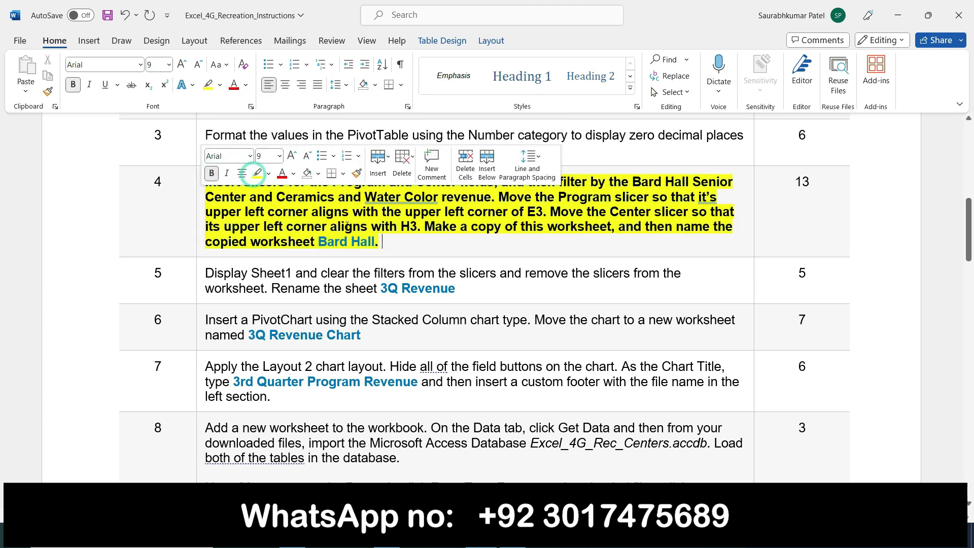
left_click_drag(968, 244, 970, 247)
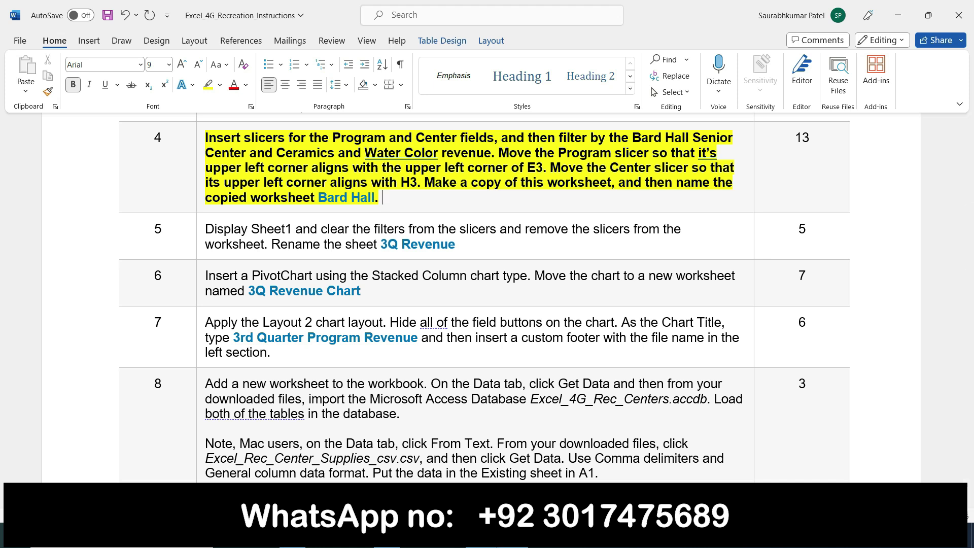
key("alt+Tab")
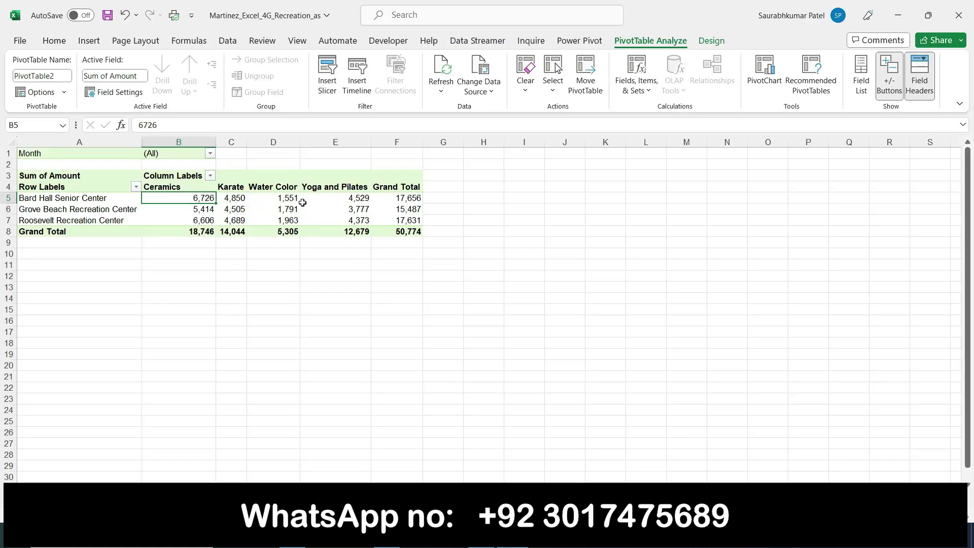
mouse_move(303, 200)
left_click(210, 176)
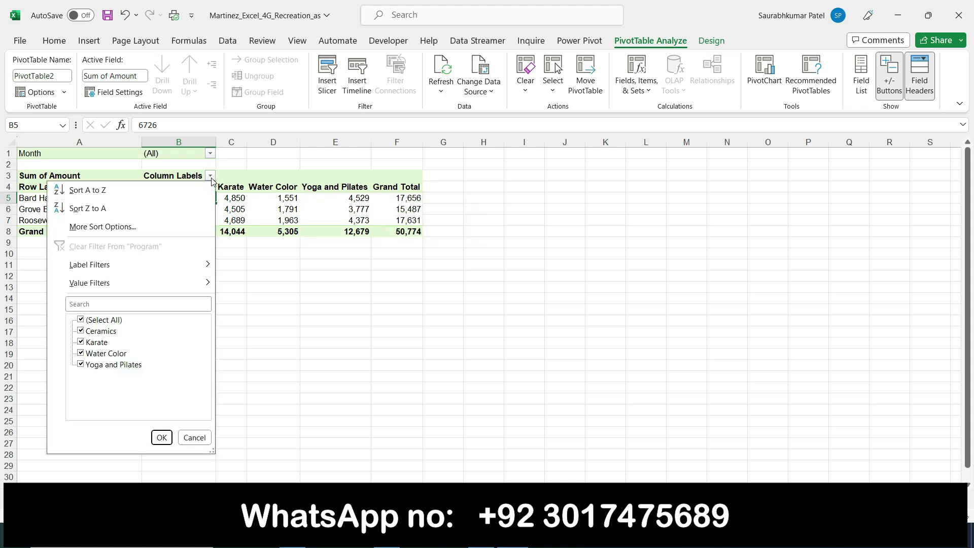
left_click(378, 398)
key("alt+Tab")
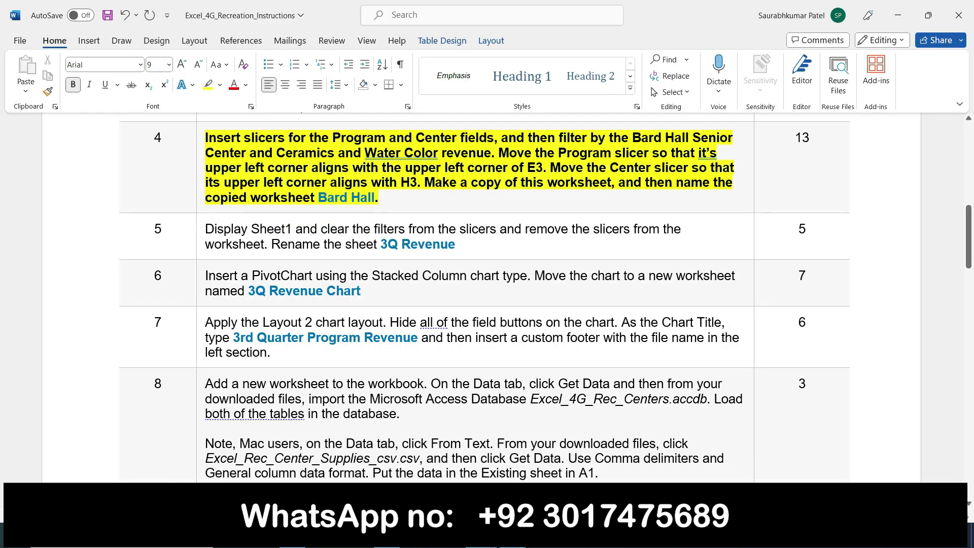
- Switch to Excel and insert a slicer for the PivotTable's Program field
key("alt+Tab")
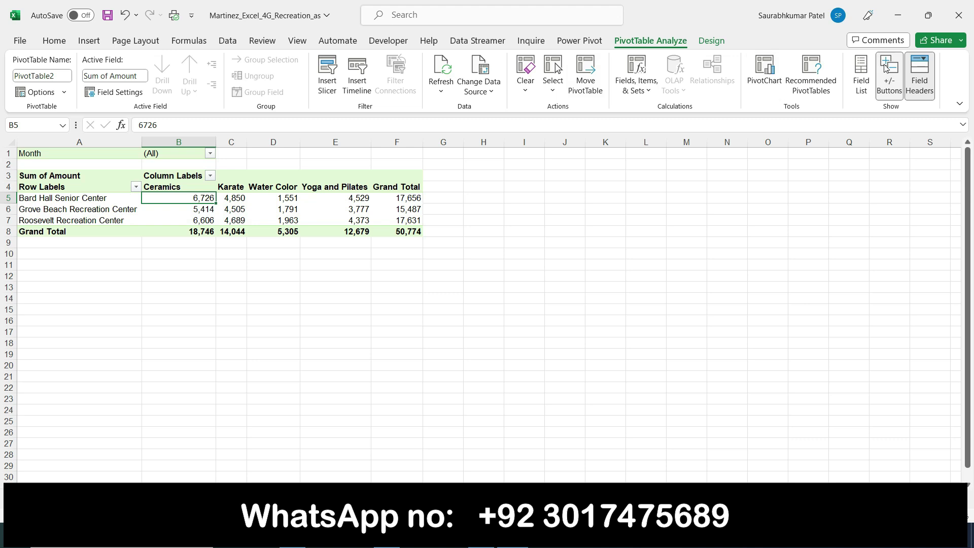
left_click(710, 40)
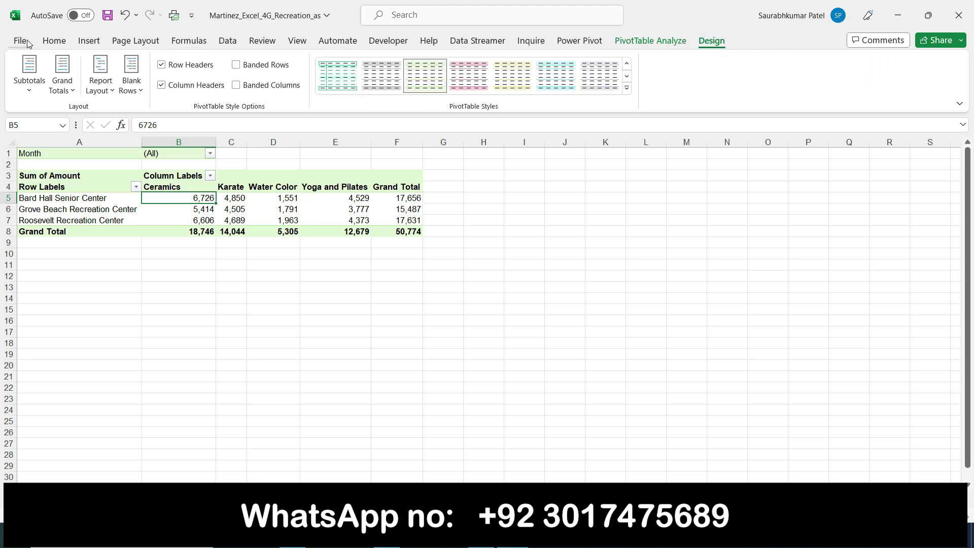
left_click(54, 40)
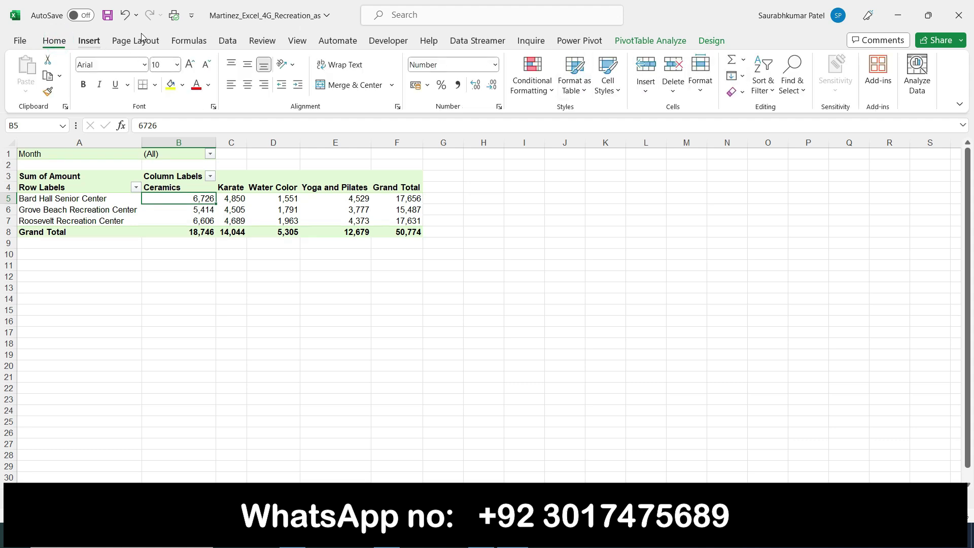
left_click(89, 41)
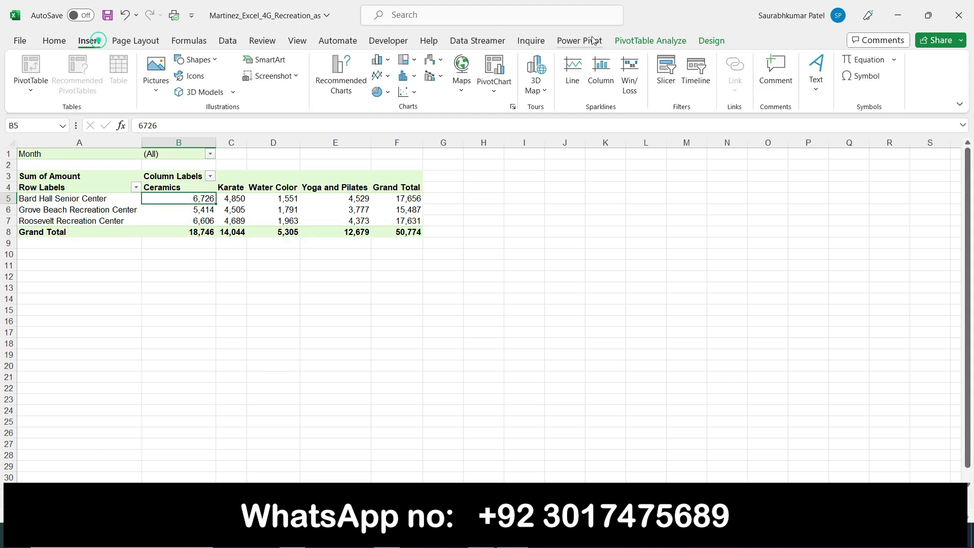
left_click(665, 78)
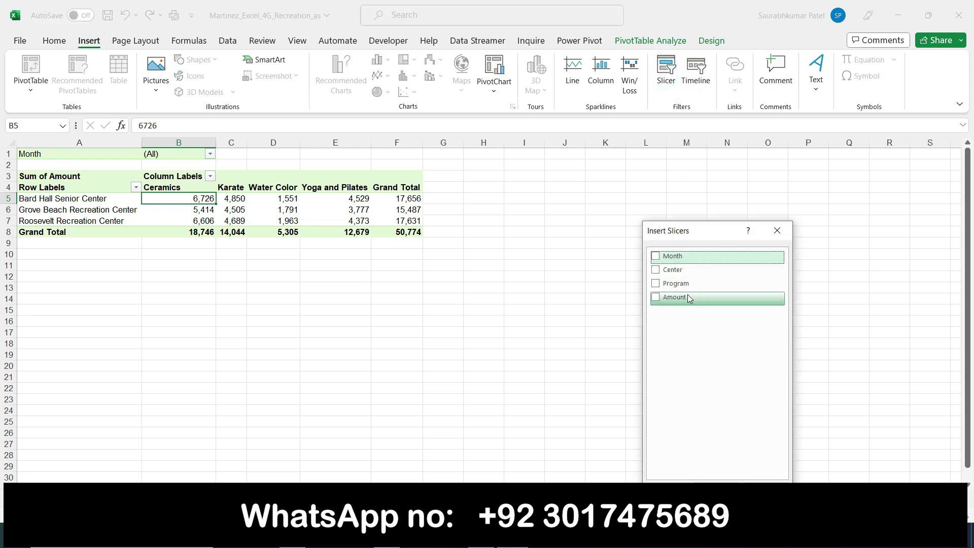
left_click(656, 284)
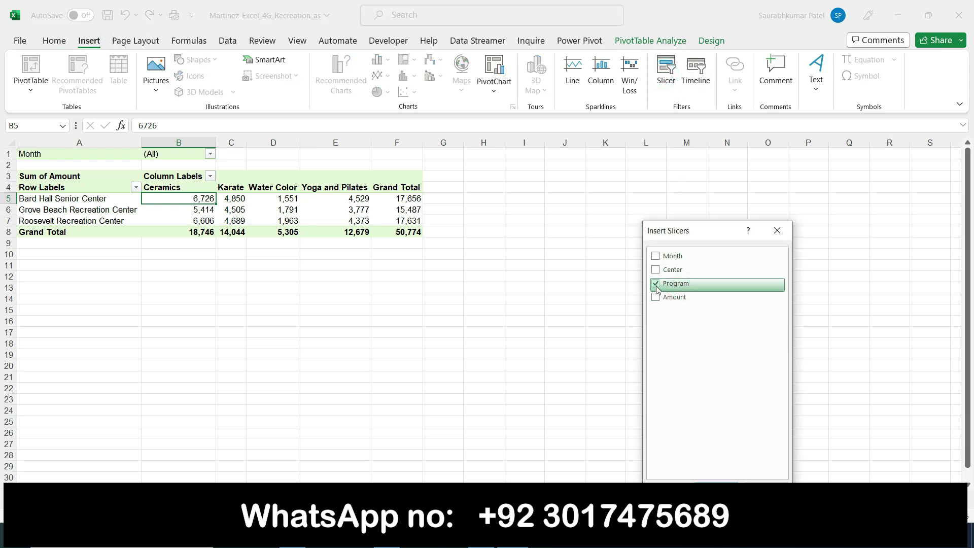
left_click(716, 488)
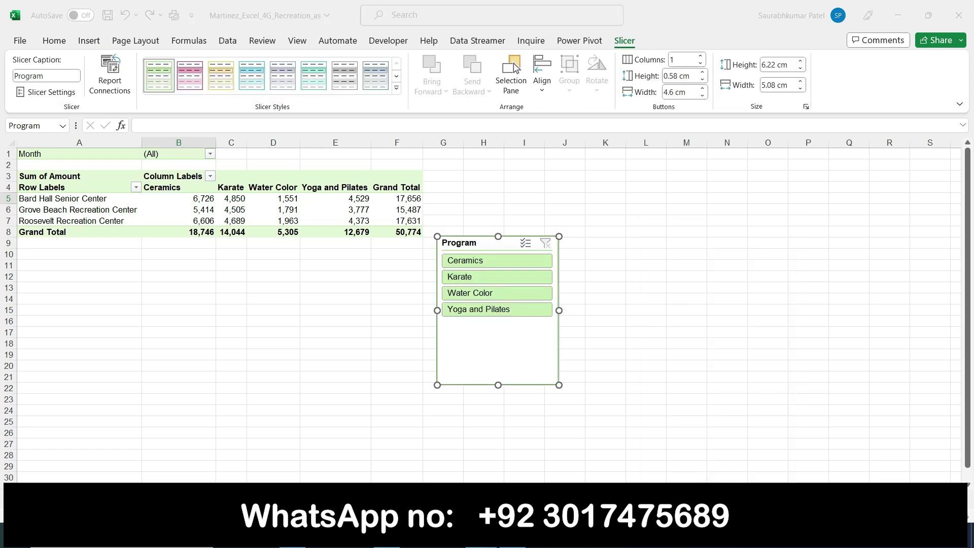
- Check the slicer instructions of step 4 in Word again, and return to Excel to select empty cell K11 beside the Program slicer
key("alt+Tab")
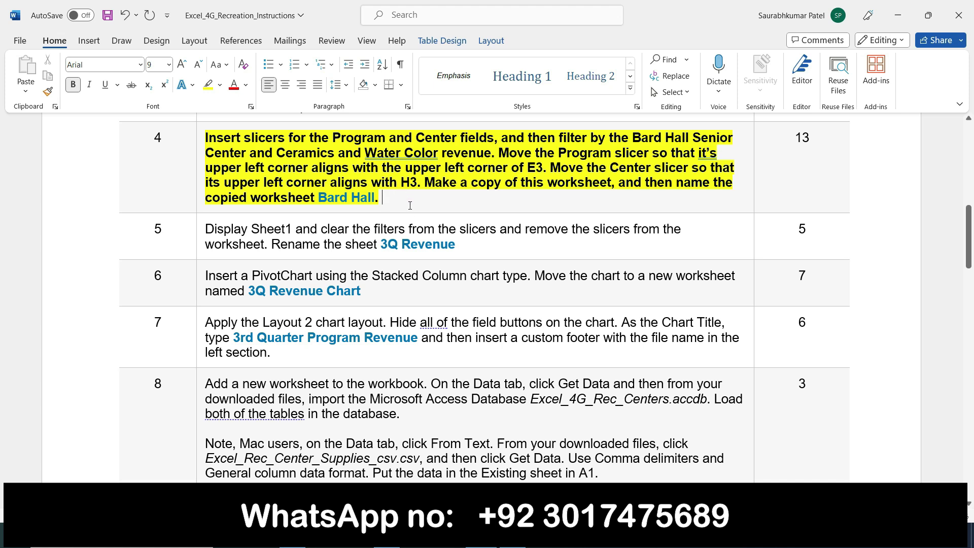
key("alt+Tab")
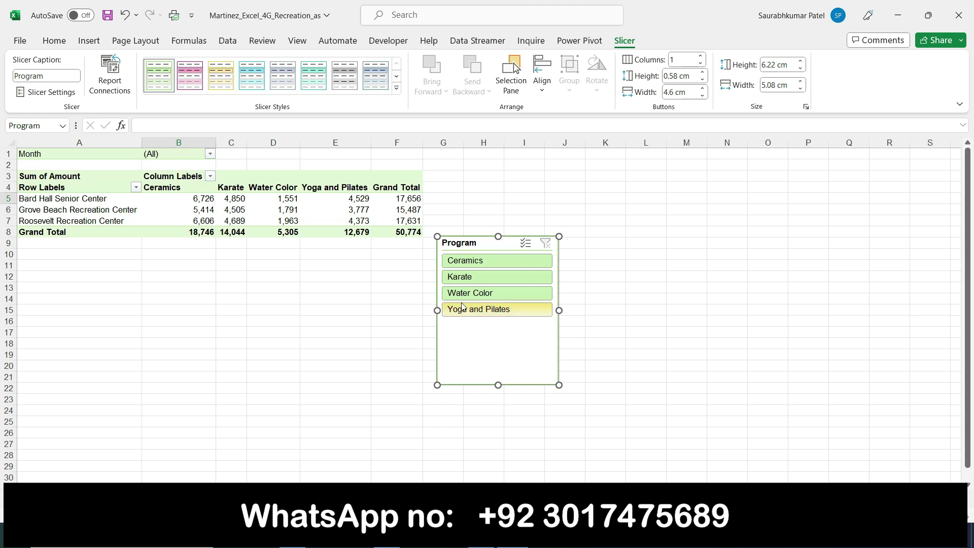
key("alt+Tab")
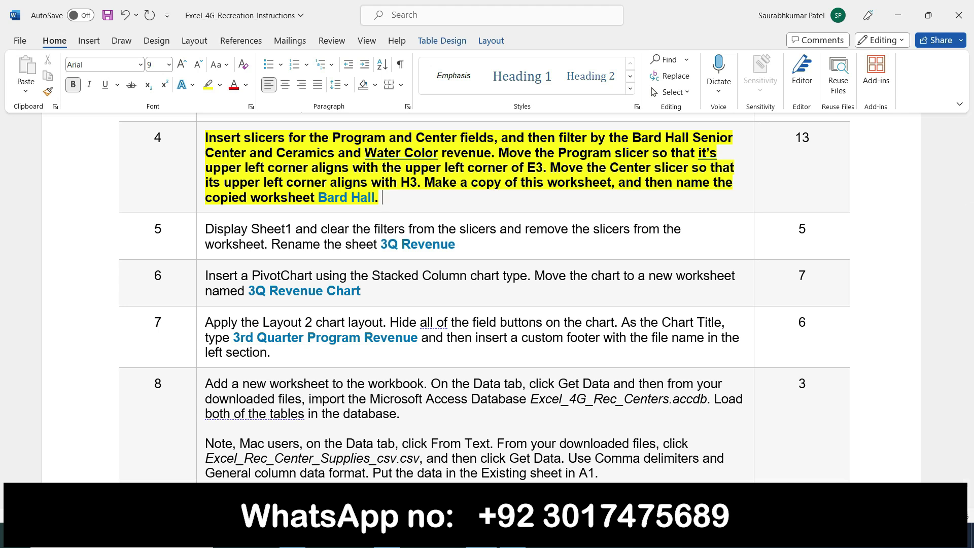
key("alt+Tab")
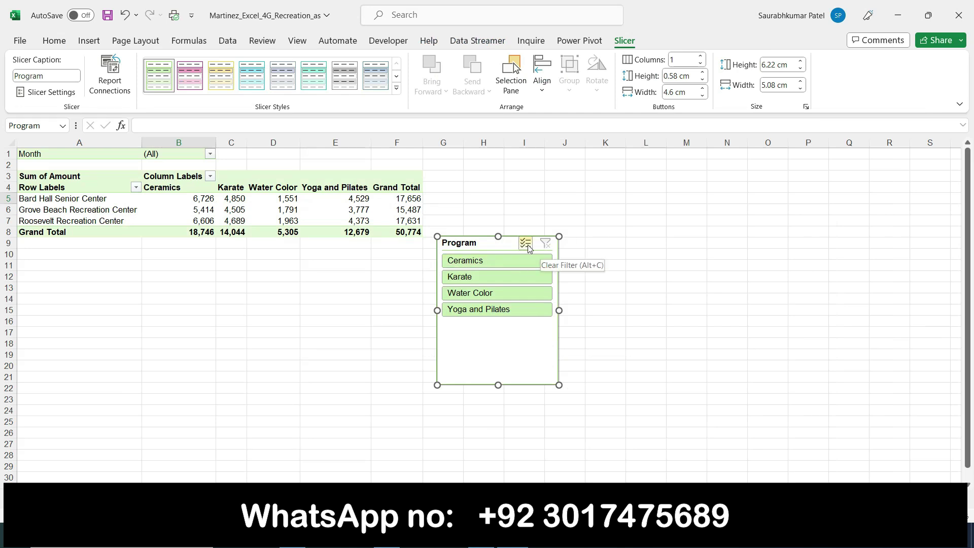
left_click(605, 266)
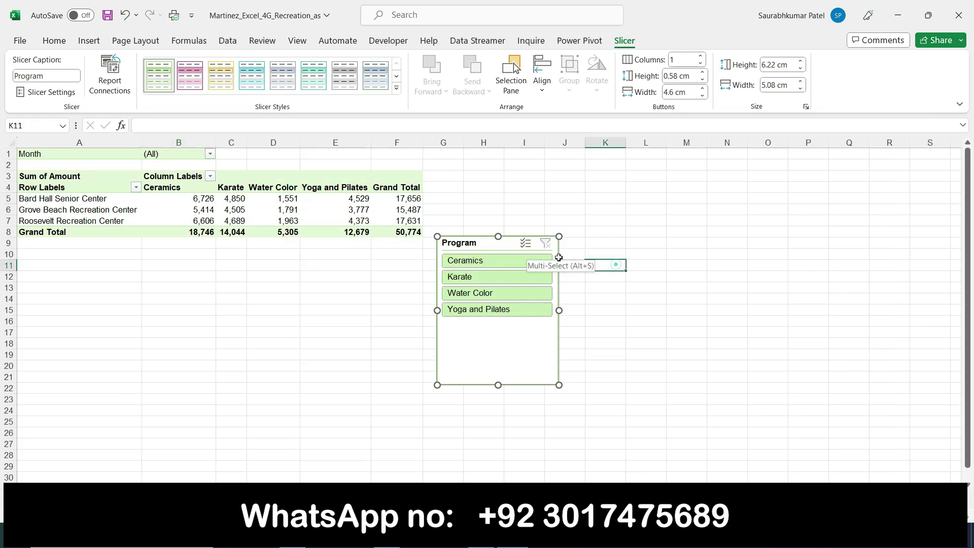
- Delete the Program slicer from the worksheet
left_click(492, 245)
key("Delete")
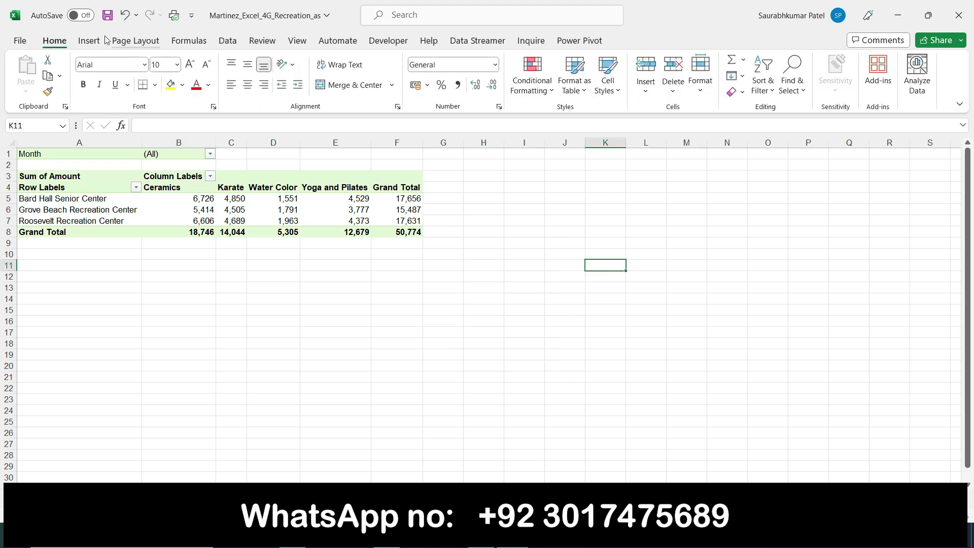
left_click(89, 41)
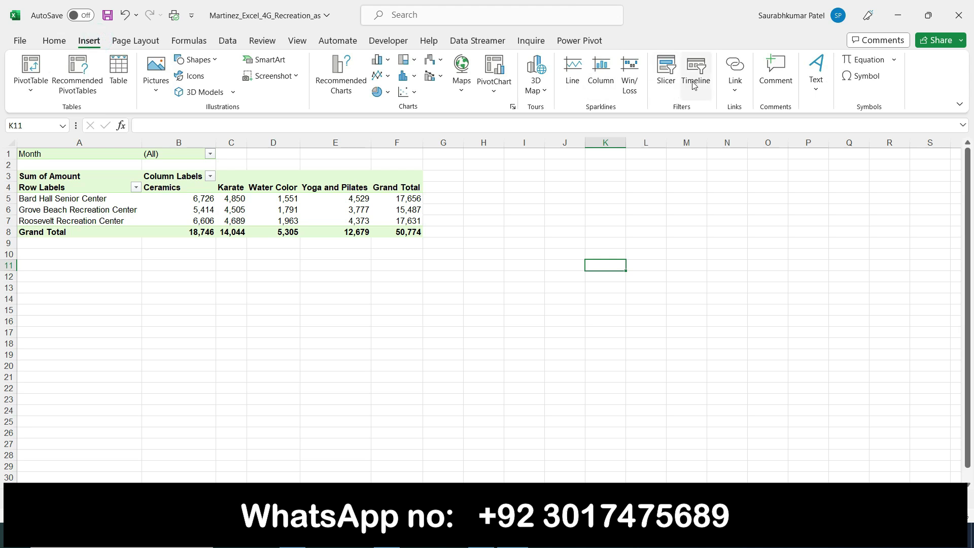
left_click(666, 76)
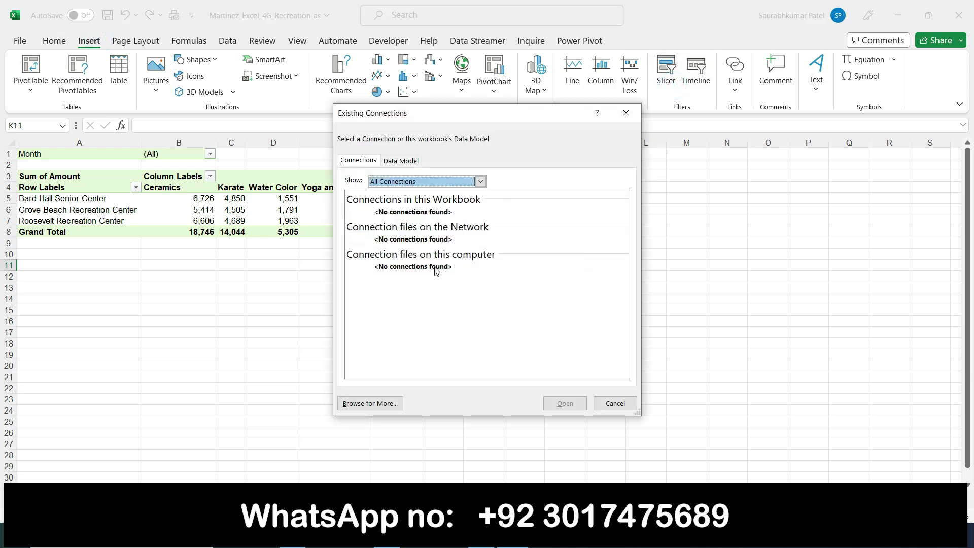
left_click(626, 113)
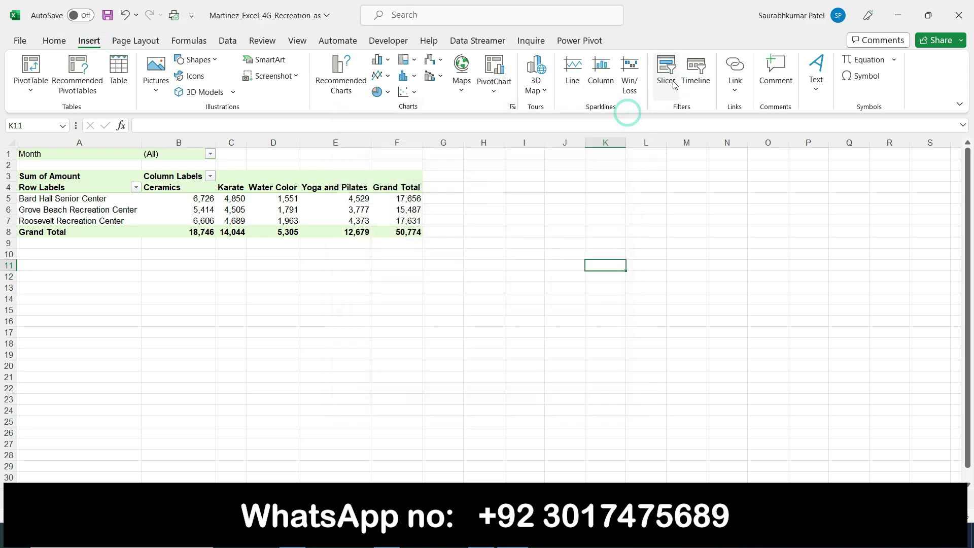
left_click(671, 80)
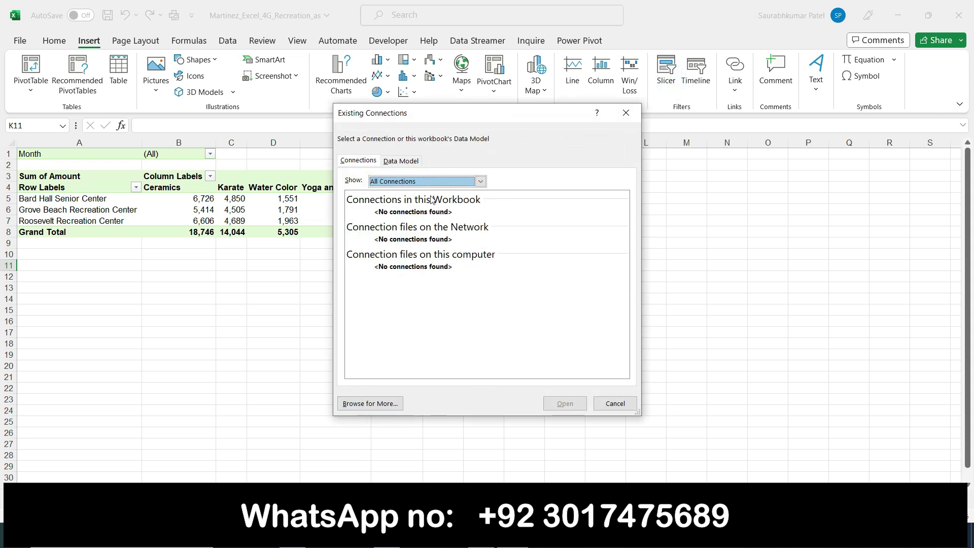
left_click(481, 183)
left_click(481, 183)
left_click(616, 404)
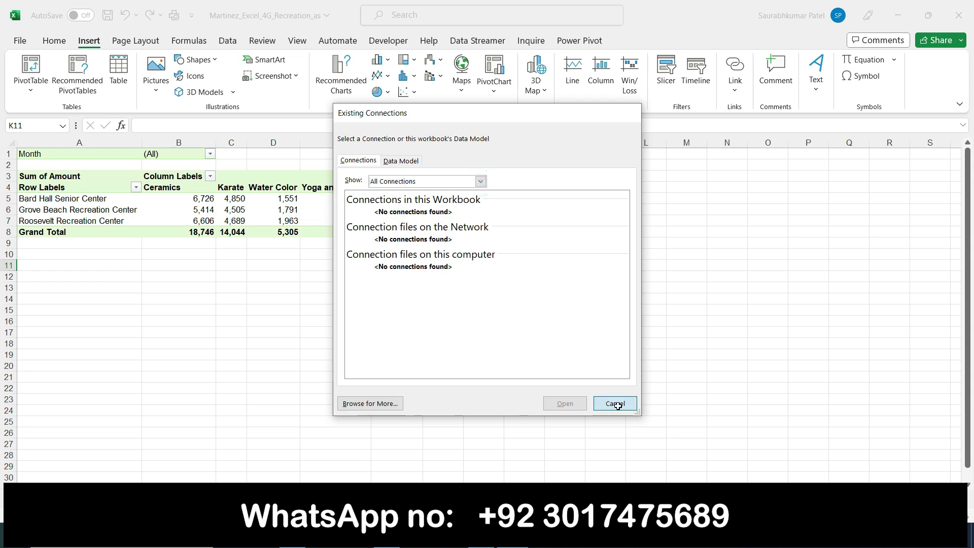
left_click(751, 349)
left_click(666, 71)
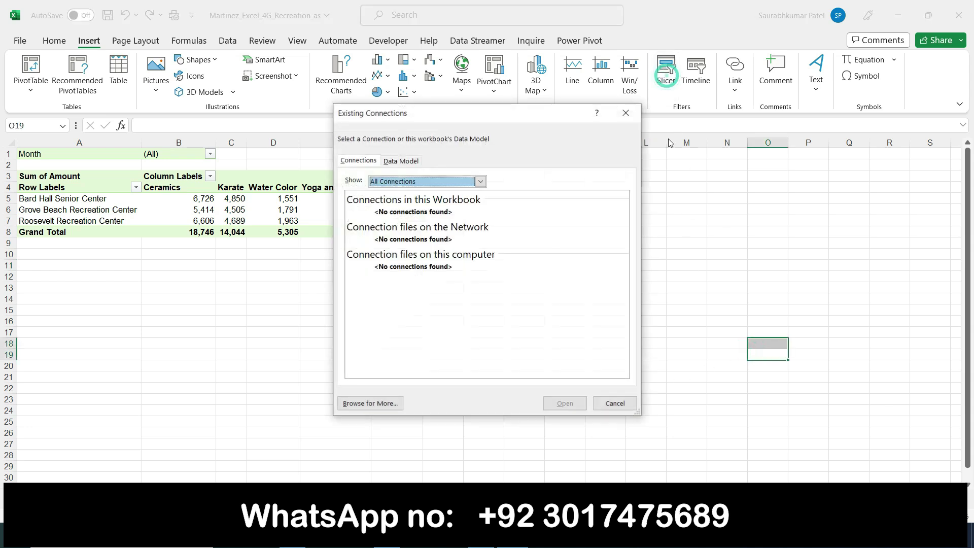
left_click(626, 113)
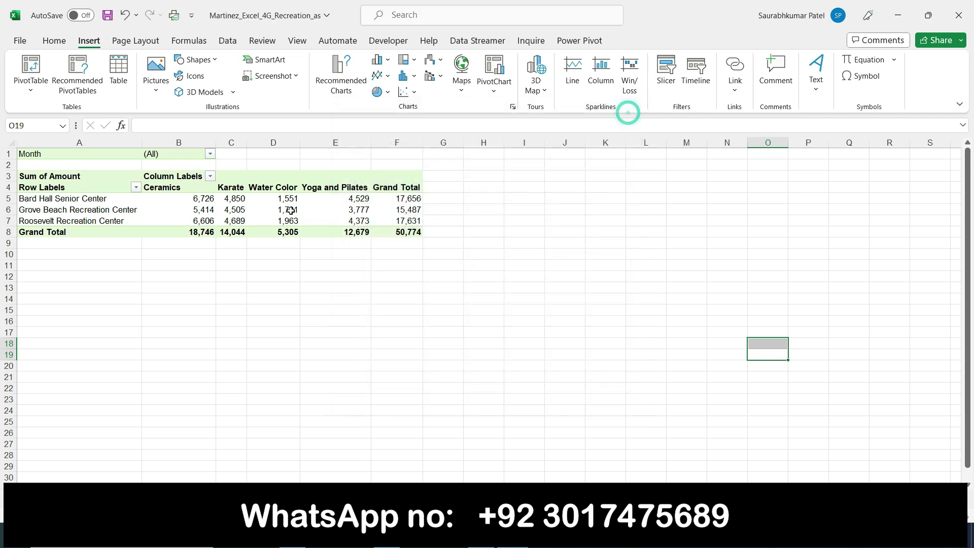
- Select a cell inside the PivotTable, check step 4 in Word, and insert slicers for the Program and Center fields in Excel
left_click(286, 210)
left_click(665, 74)
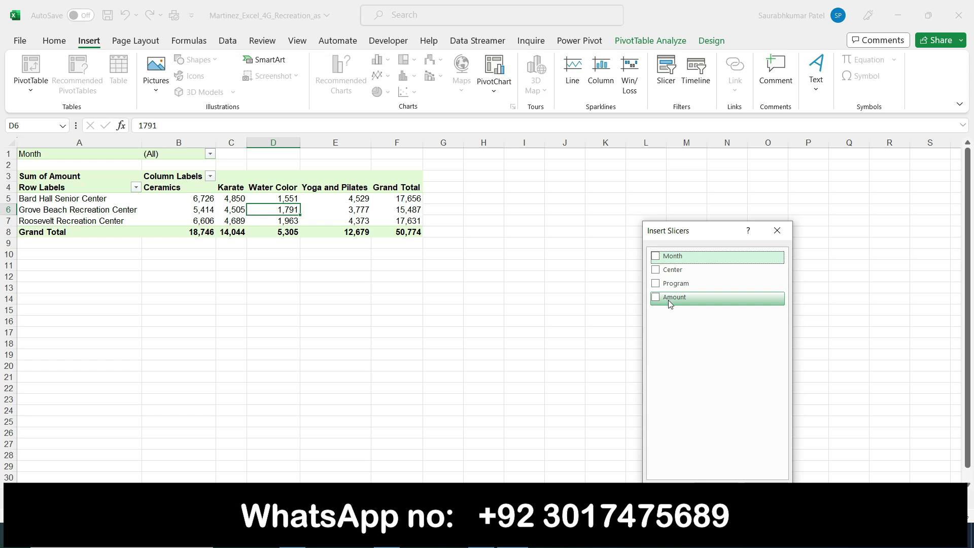
key("alt+Tab")
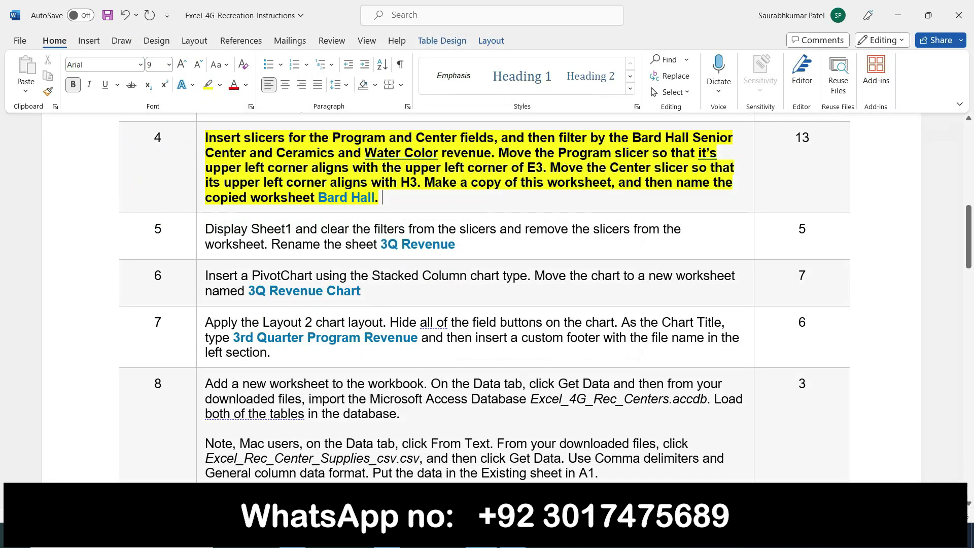
key("alt+Tab")
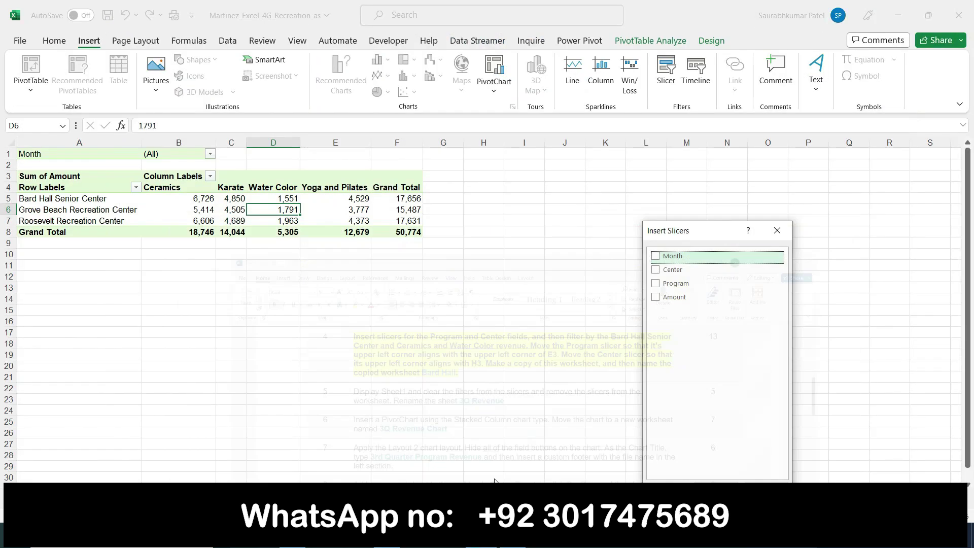
left_click(659, 287)
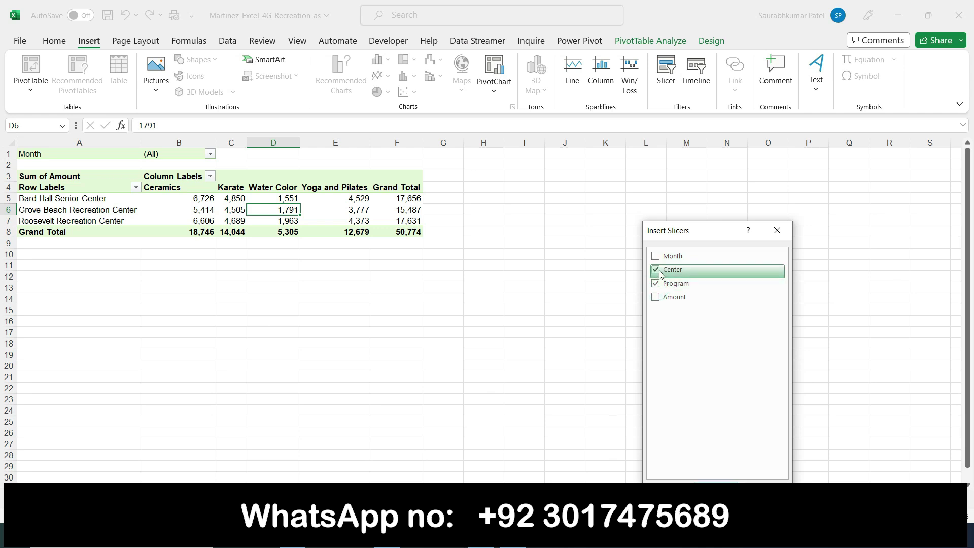
left_click(655, 270)
left_click(716, 486)
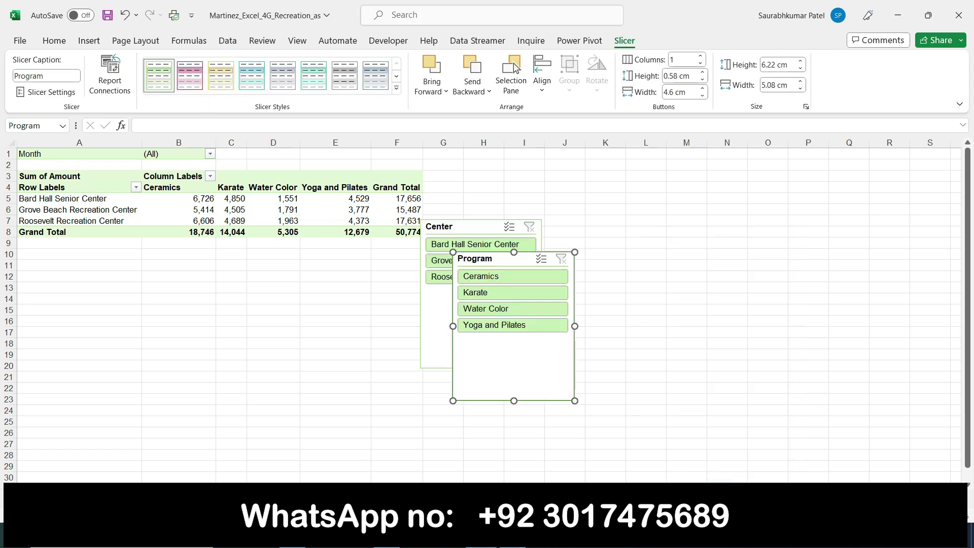
- Check step 4 in Word again, and return to Excel to move the Program slicer off the Center slicer into the empty cells beside it
left_click(481, 539)
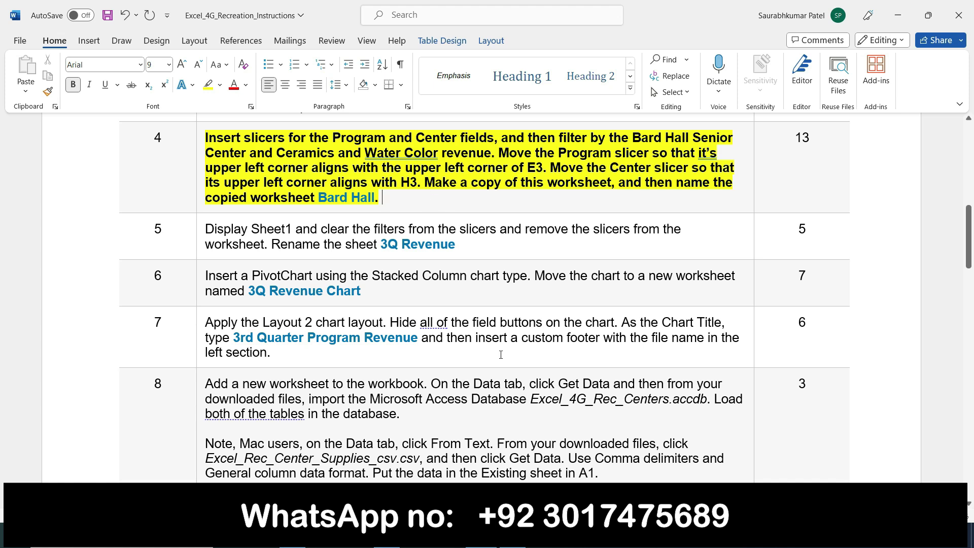
key("alt+Tab")
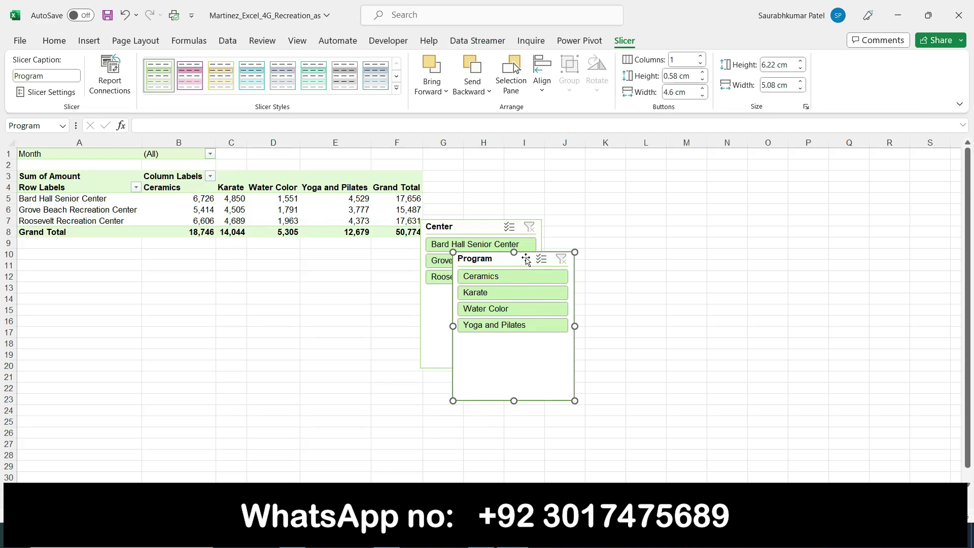
left_click_drag(519, 259, 635, 240)
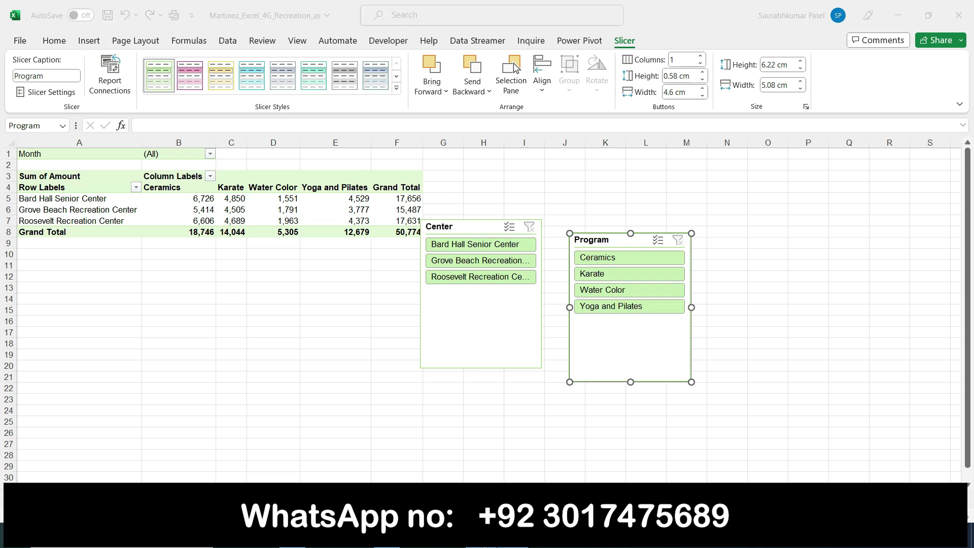
- Review the slicer filtering and placement instructions of step 4 in Word, and return to the slicers in Excel
key("alt+Tab")
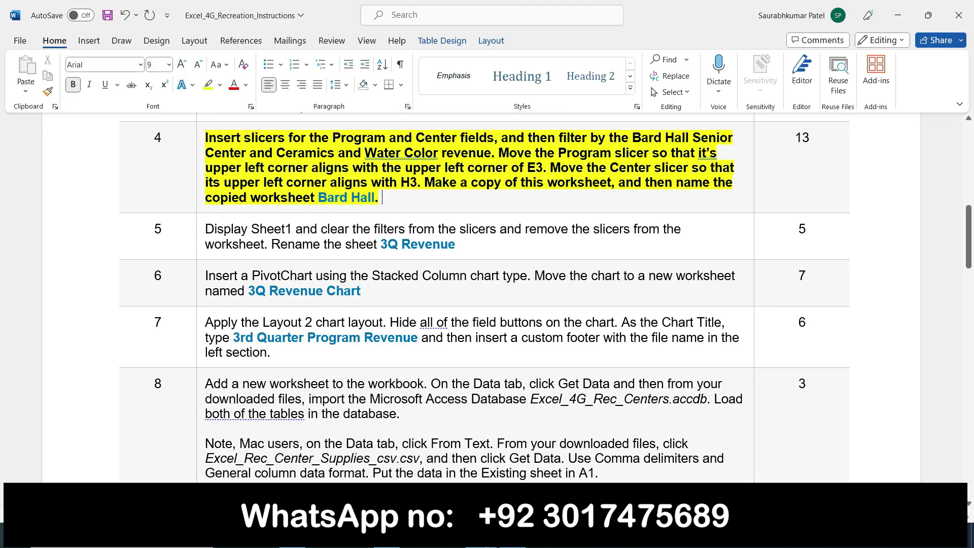
key("alt+Tab")
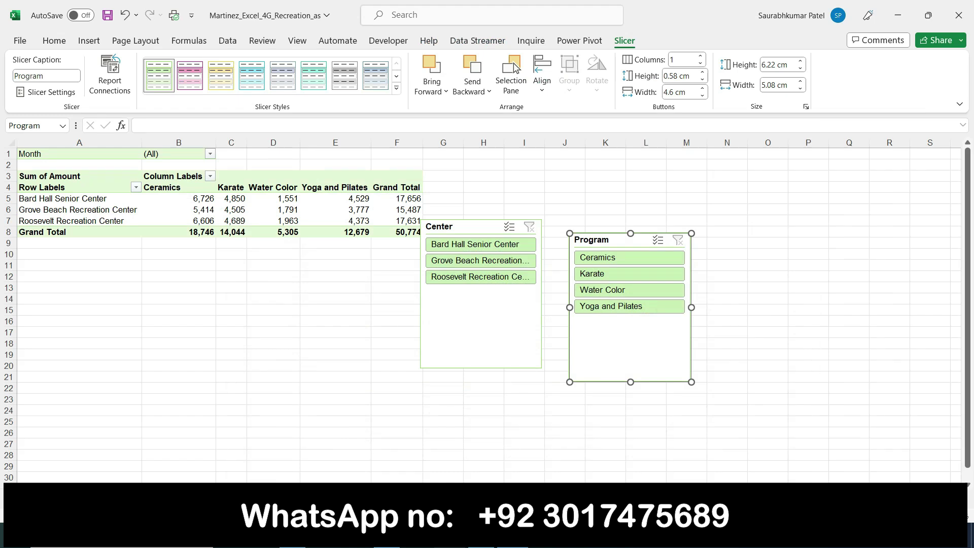
key("alt+Tab")
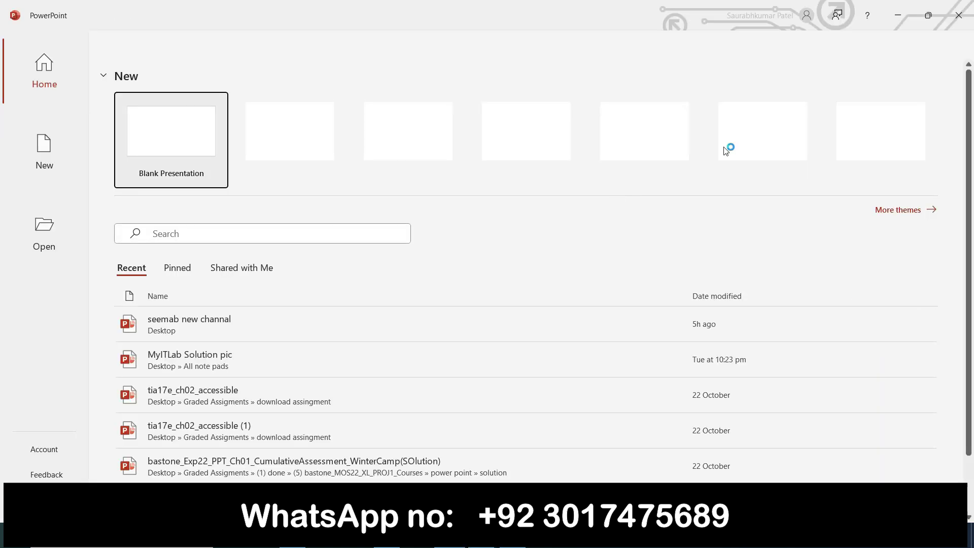
left_click(947, 16)
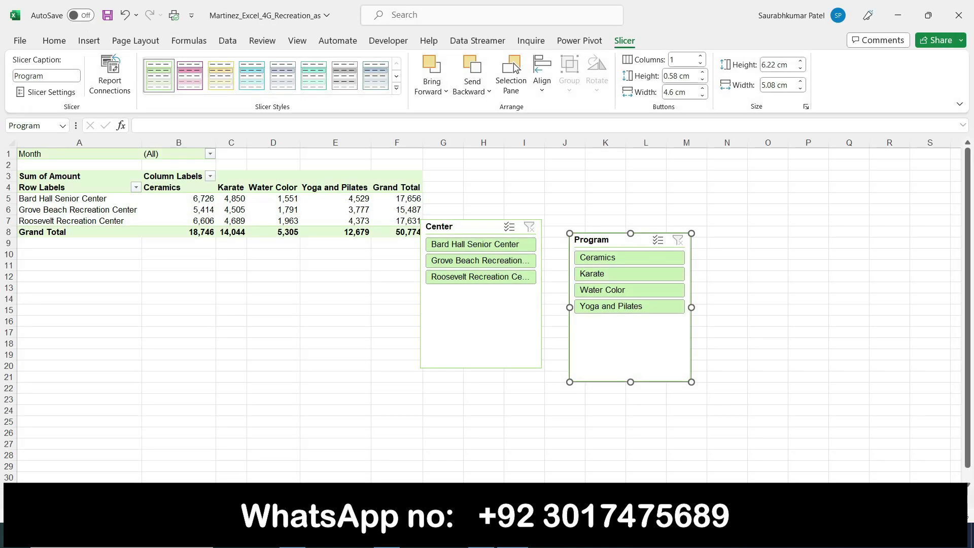
key("alt+Tab")
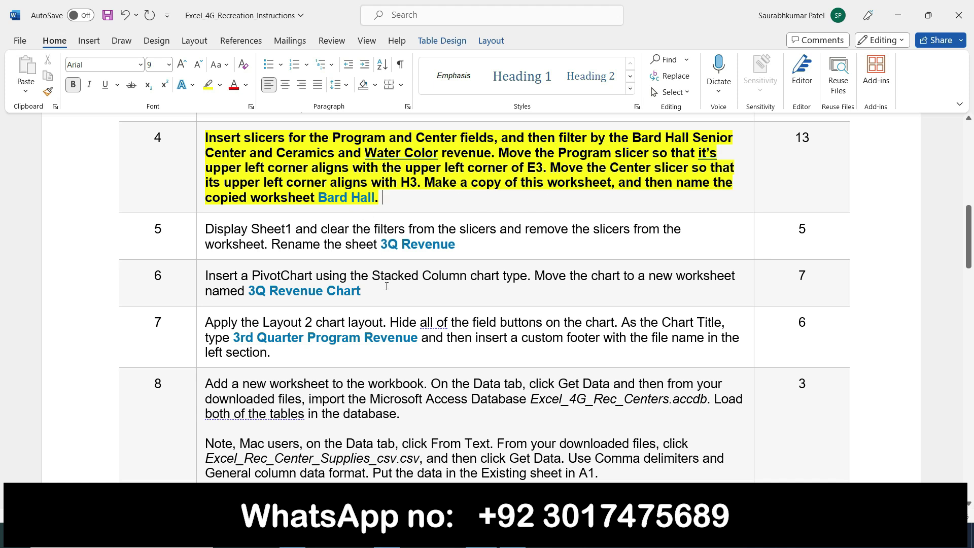
key("alt+Tab")
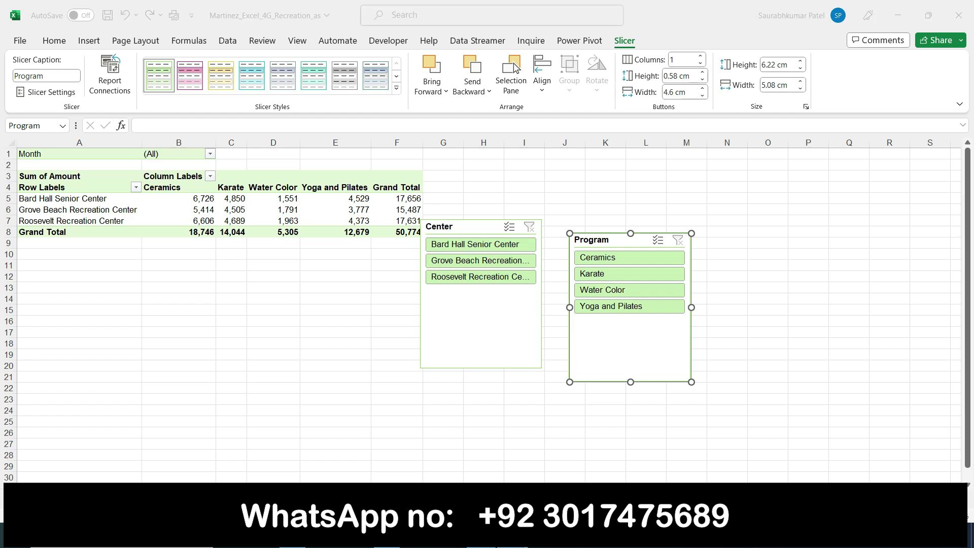
key("alt+Tab")
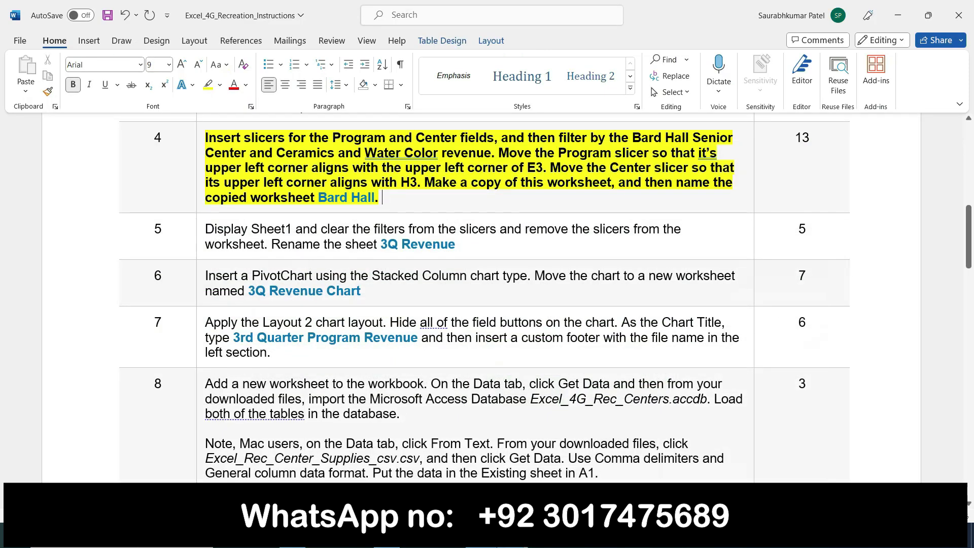
key("alt+Tab")
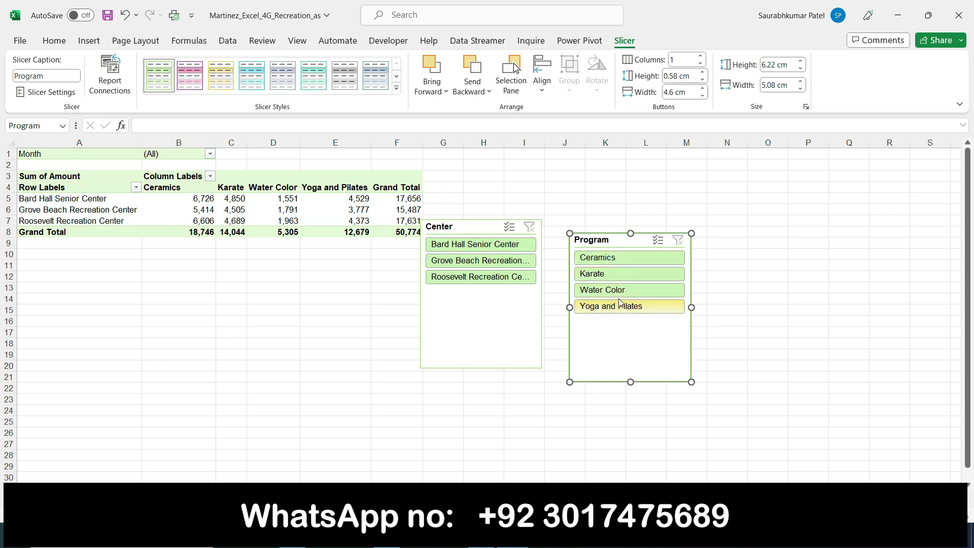
- Filter the PivotTable by Bard Hall Senior Center with the Center slicer
left_click(473, 245)
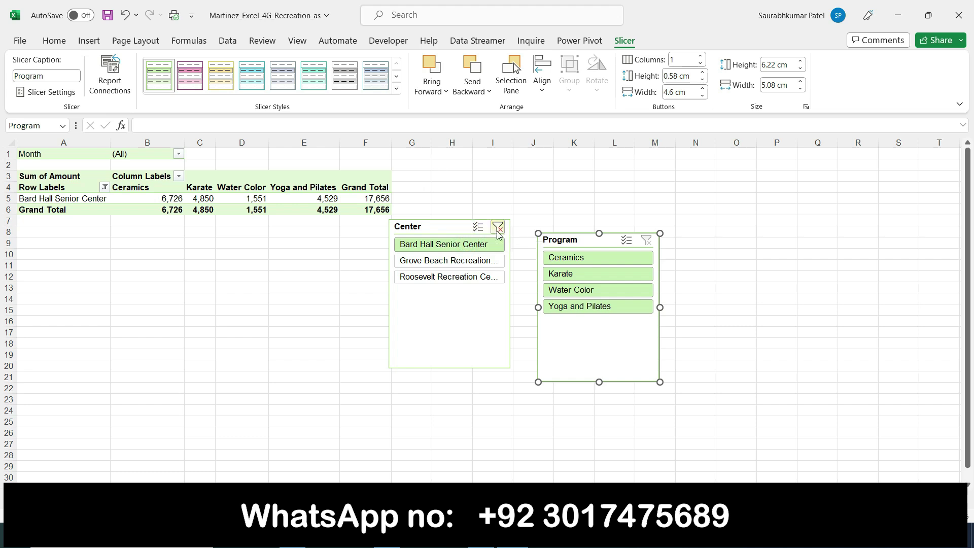
left_click(498, 228)
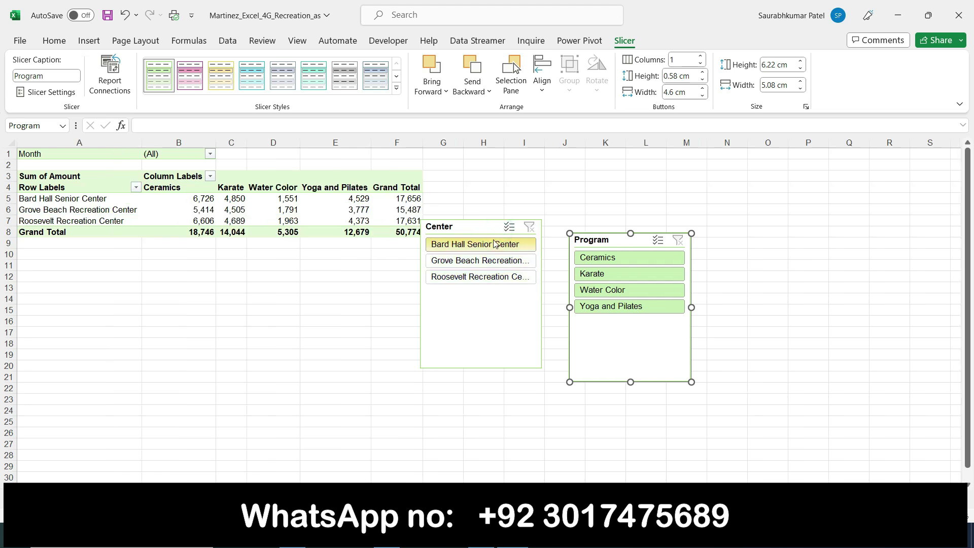
left_click(495, 244)
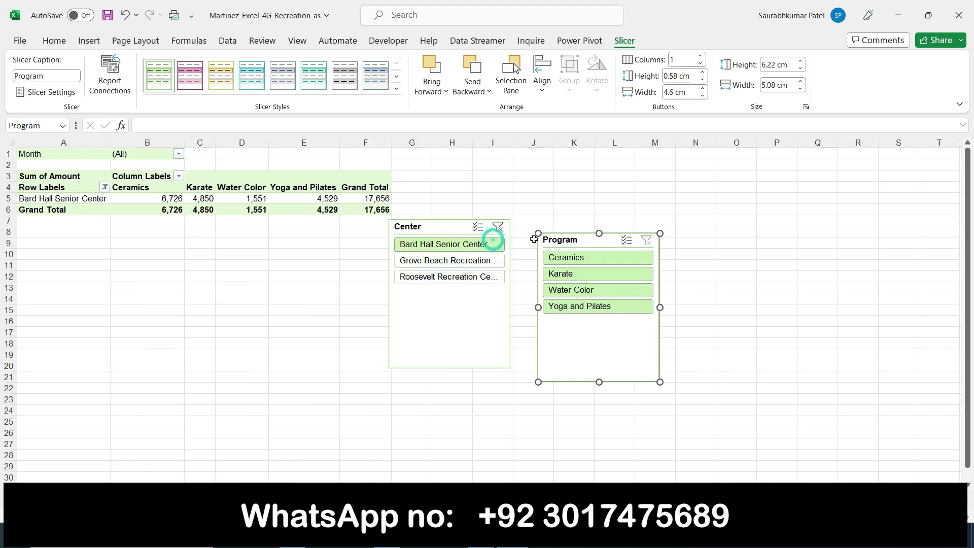
- Enable multiple selection in the Program slicer and filter the PivotTable by Ceramics and Water Color
left_click(580, 259)
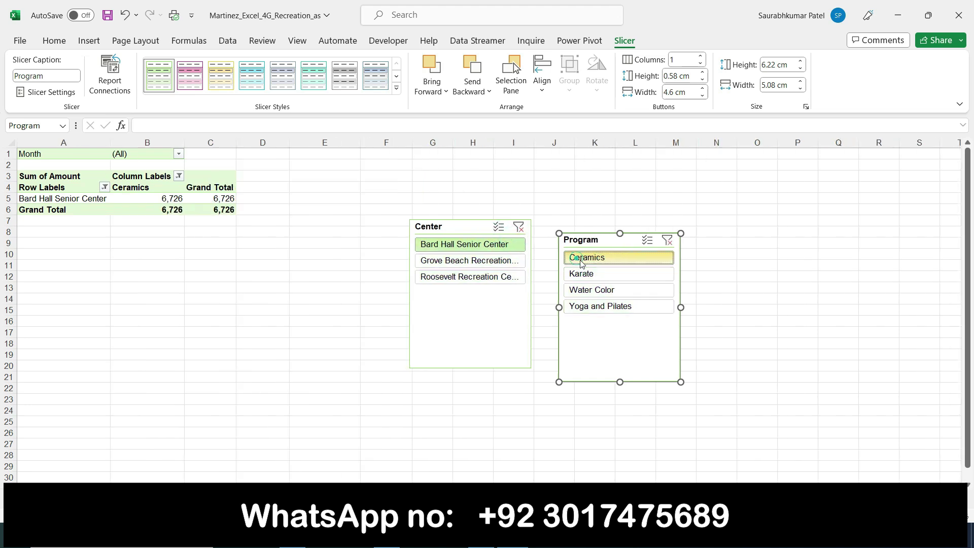
left_click(595, 291)
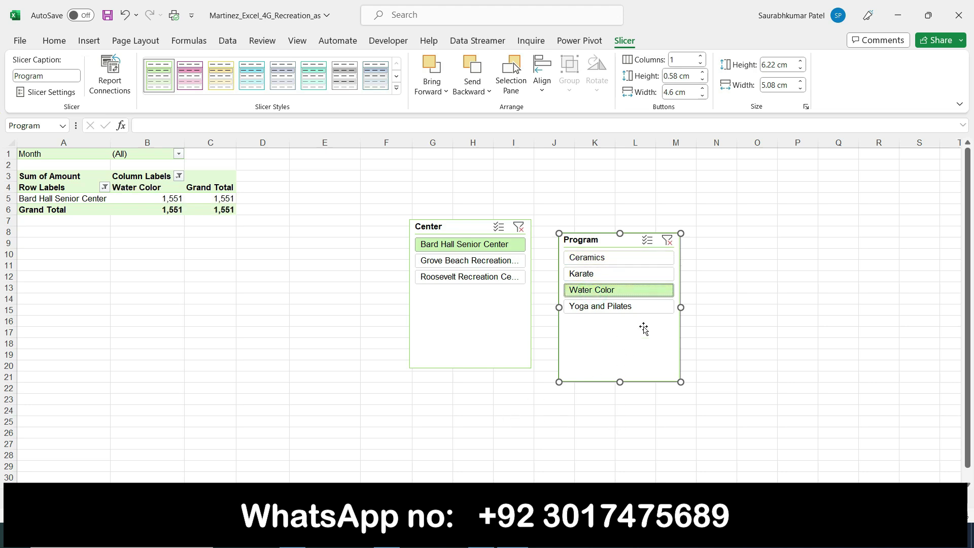
left_click(649, 242)
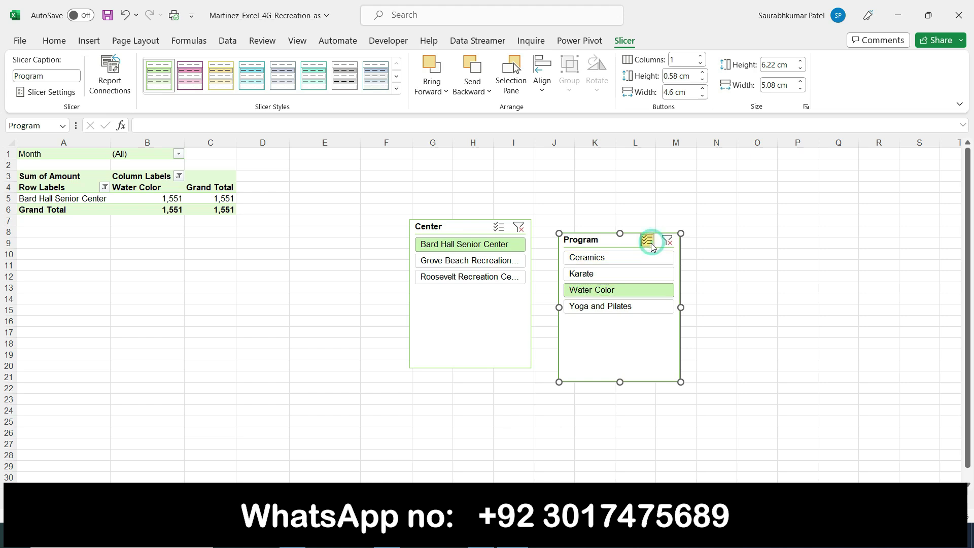
left_click(613, 263)
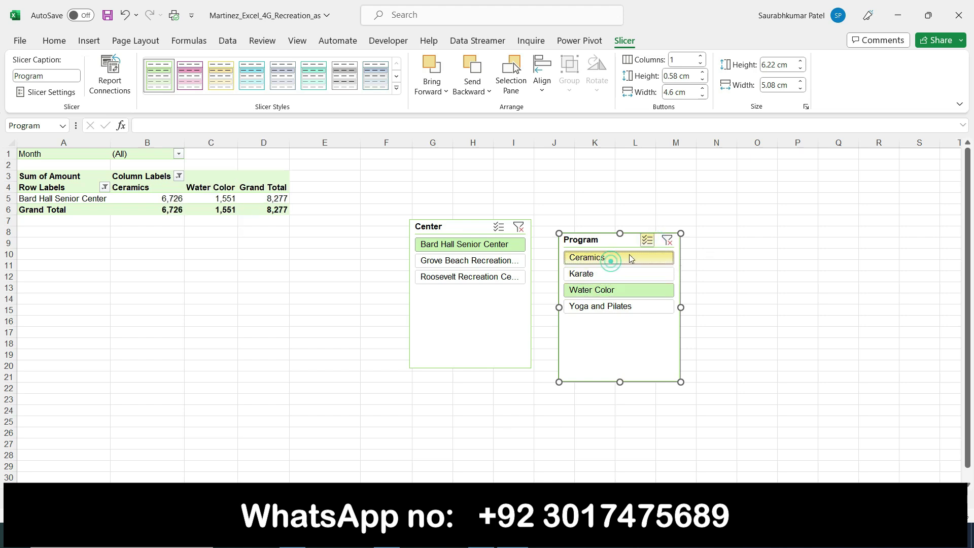
- Clear the Program slicer's filter, deselect Ceramics and Water Color in it, and switch to Word to check step 4
left_click(668, 243)
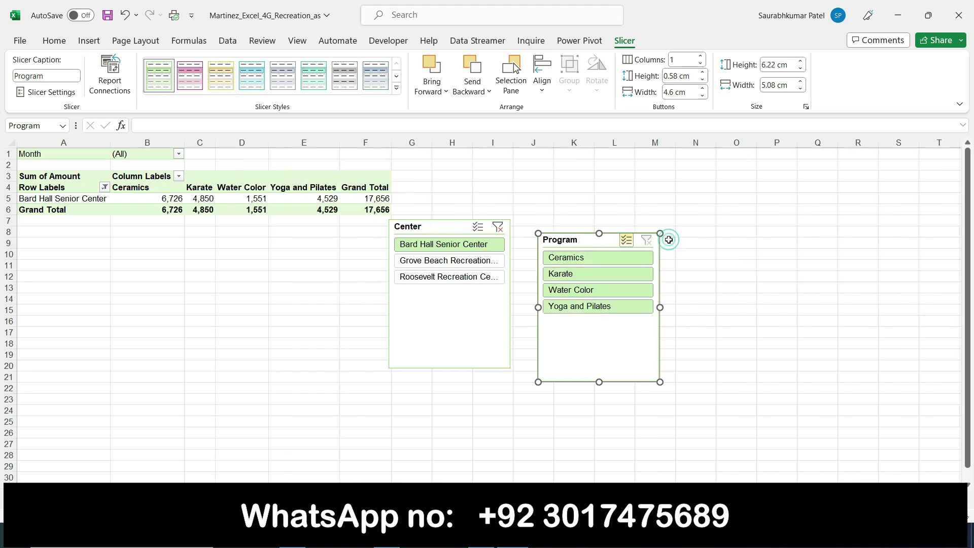
left_click(594, 260)
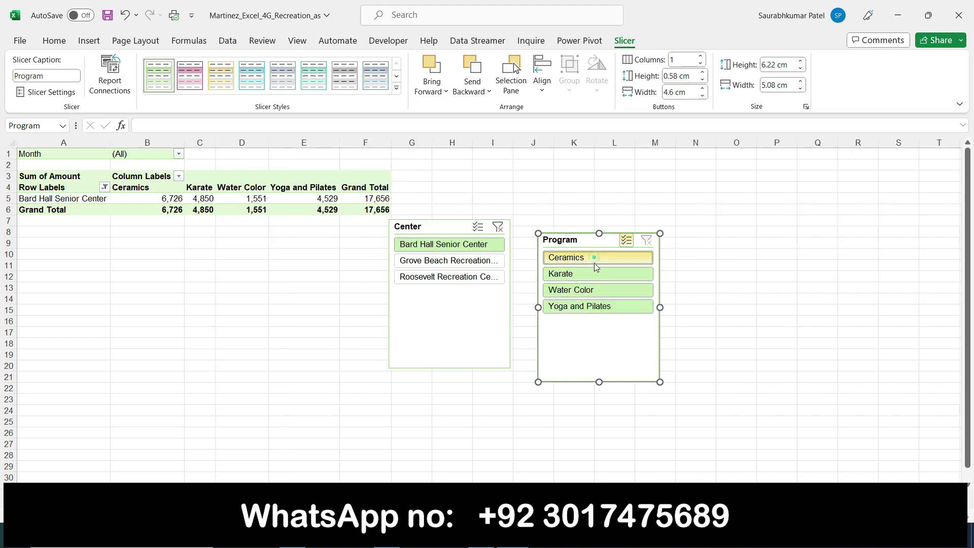
left_click(595, 290)
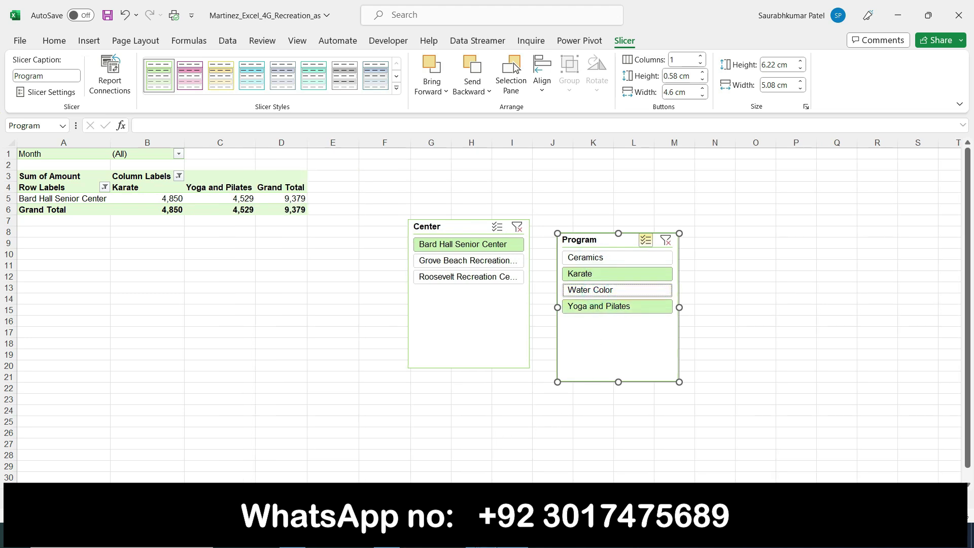
key("alt+Tab")
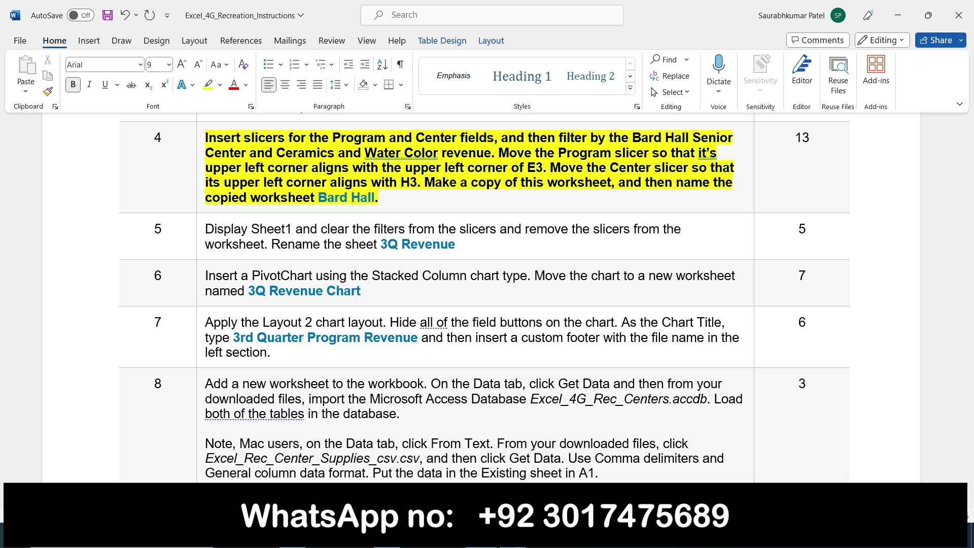
- In Excel, move the Program slicer's upper left corner to E3 and the Center slicer's upper left corner to H3
left_click(512, 535)
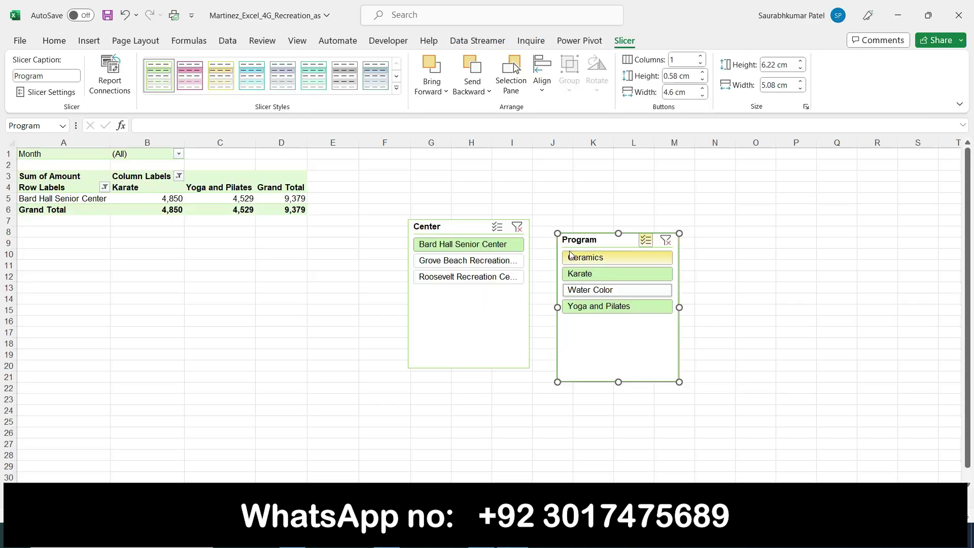
left_click_drag(586, 237, 337, 171)
left_click(481, 536)
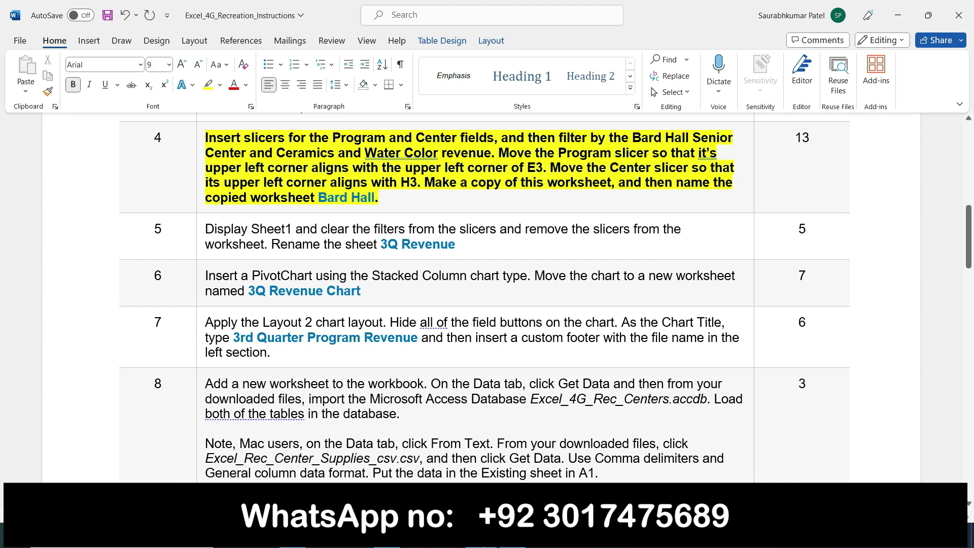
left_click(512, 536)
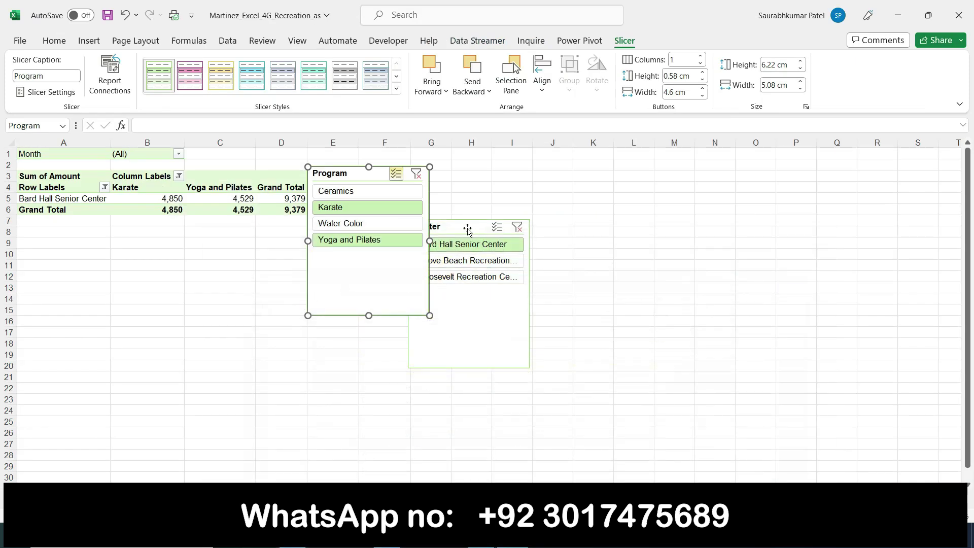
left_click_drag(467, 229, 510, 177)
- Select the sheet name Bard Hall in step 4 in Word, and create a copy of the PivotTable worksheet before Sheet1 in Excel
key("alt+Tab")
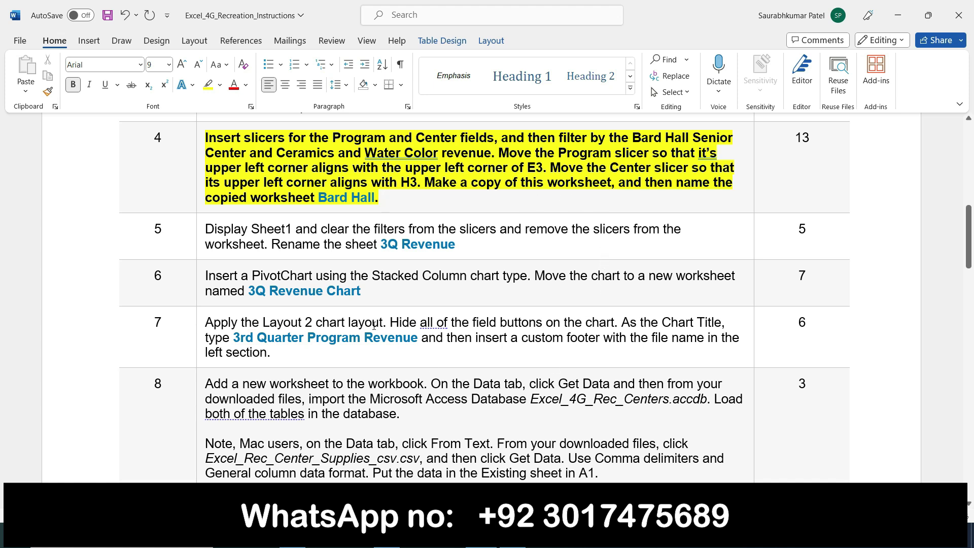
left_click_drag(327, 203, 374, 201)
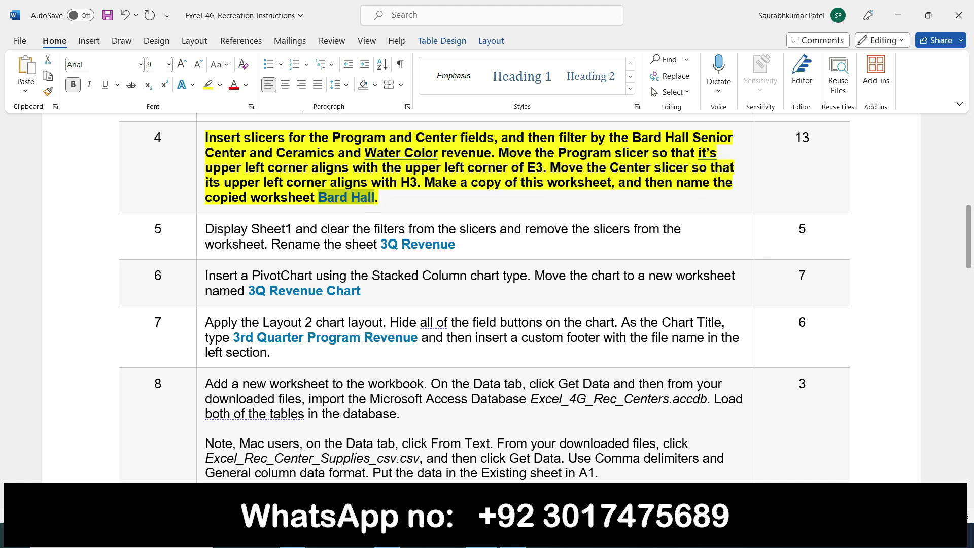
key("alt+Tab")
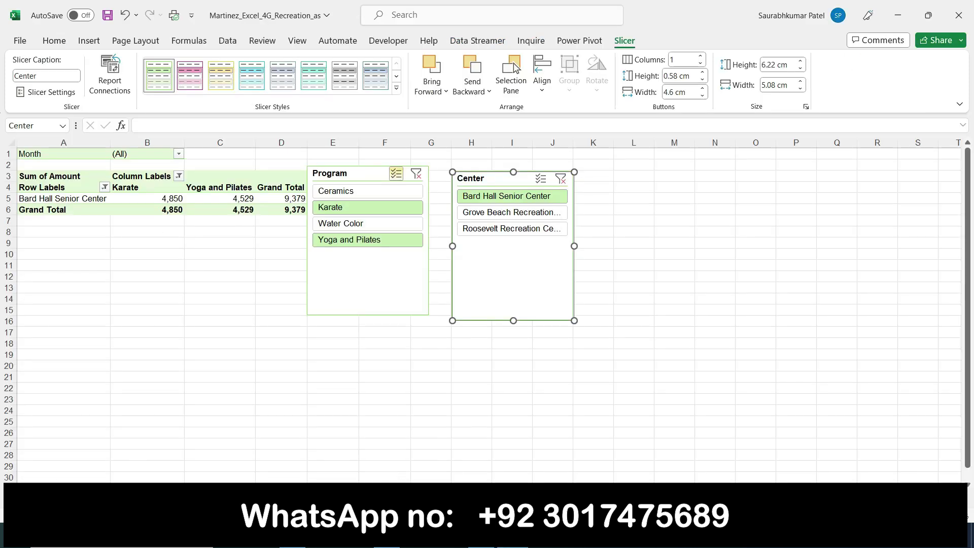
right_click(89, 495)
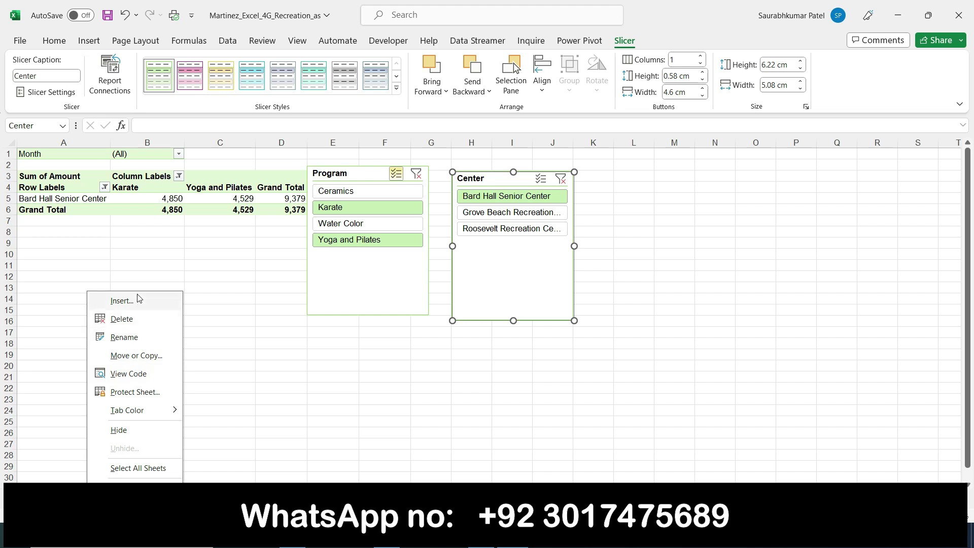
left_click(133, 355)
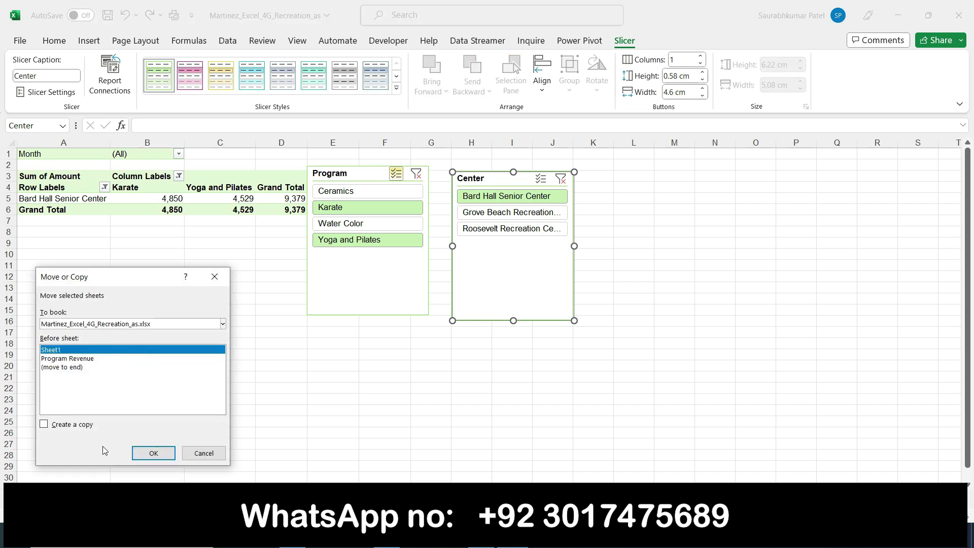
left_click(70, 426)
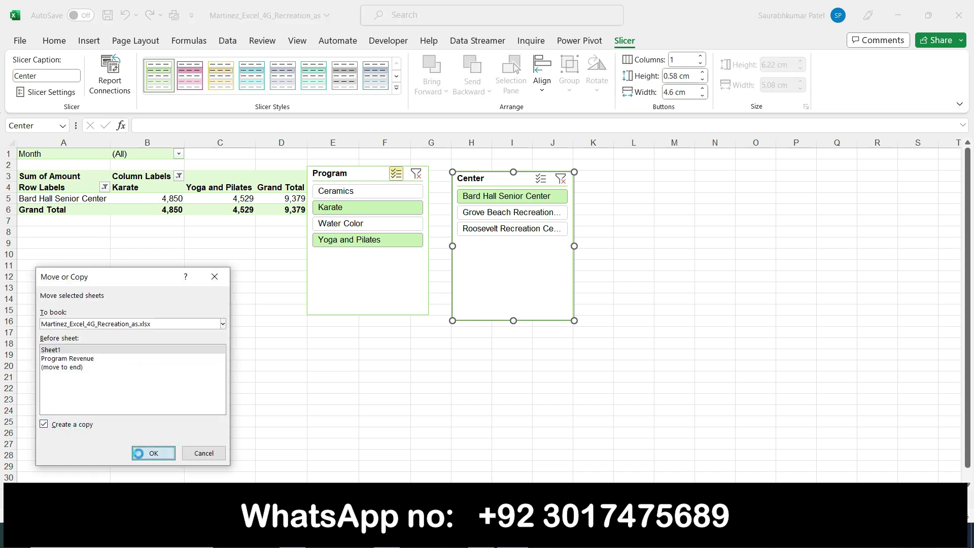
left_click(137, 453)
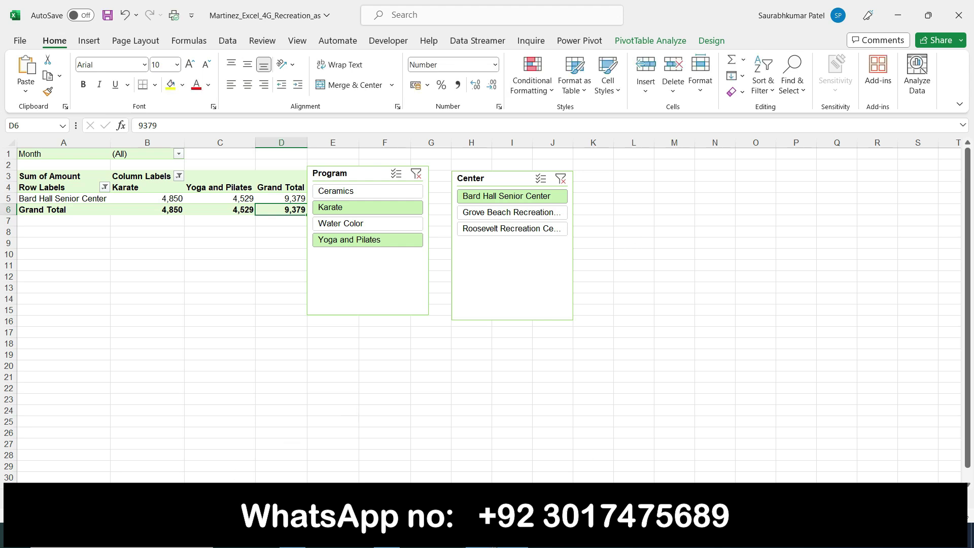
- Remove the bold and highlighting from step 4 of the Word instructions, and make step 5 bold with yellow highlighting
key("alt+Tab")
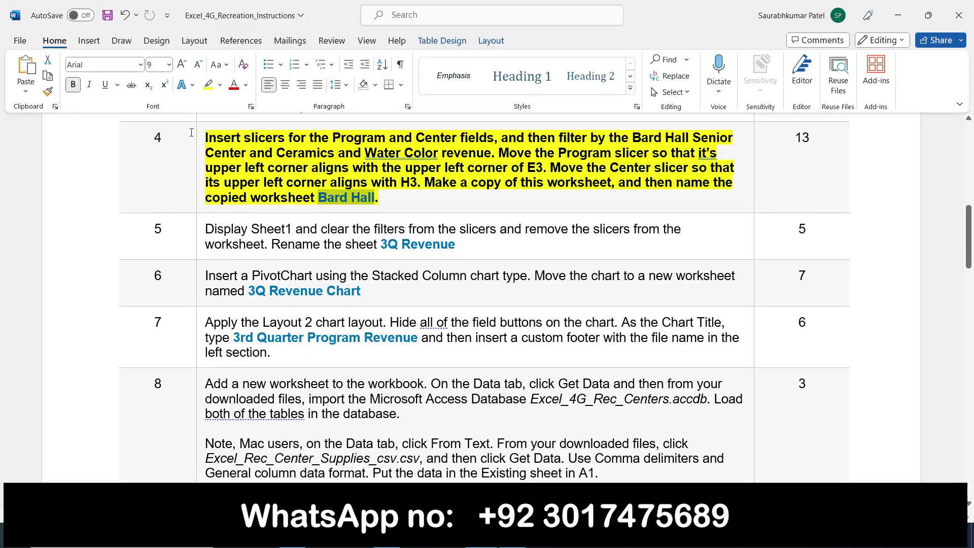
left_click(199, 145)
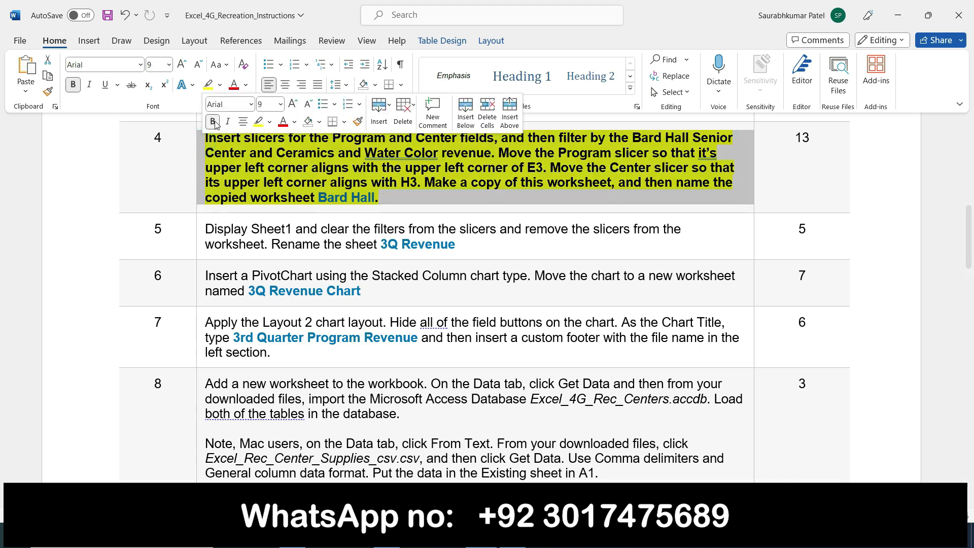
left_click(213, 121)
left_click(258, 121)
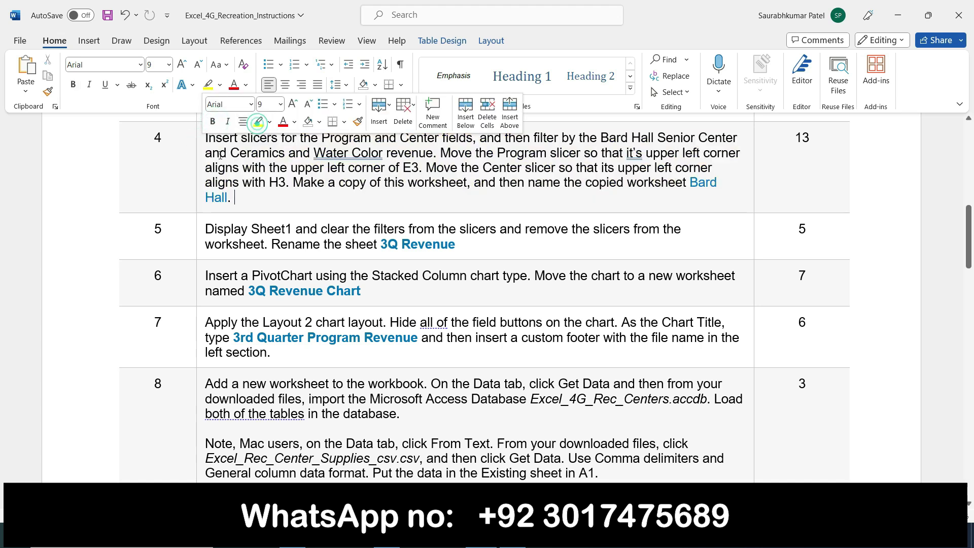
left_click(200, 231)
left_click(212, 213)
left_click(259, 212)
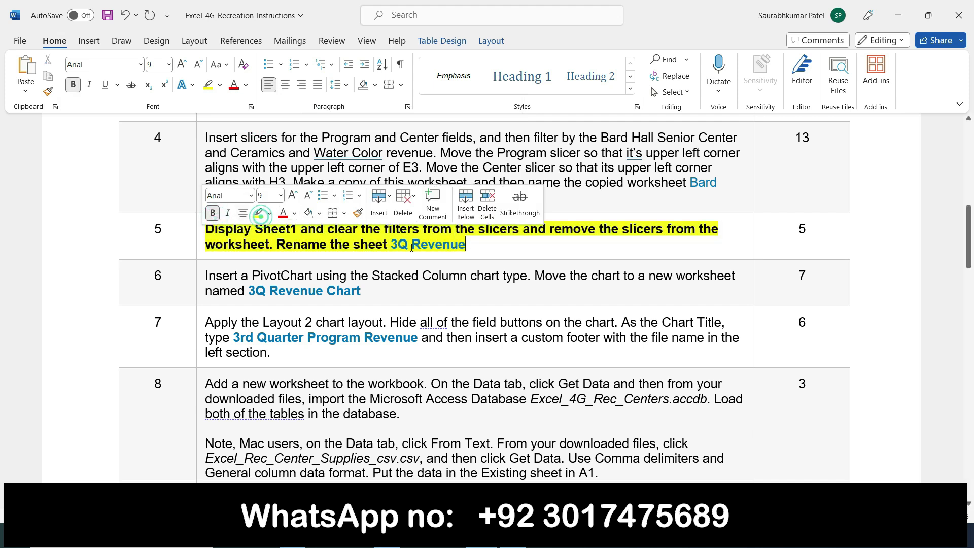
left_click(464, 244)
scroll(511, 290, "down", 2)
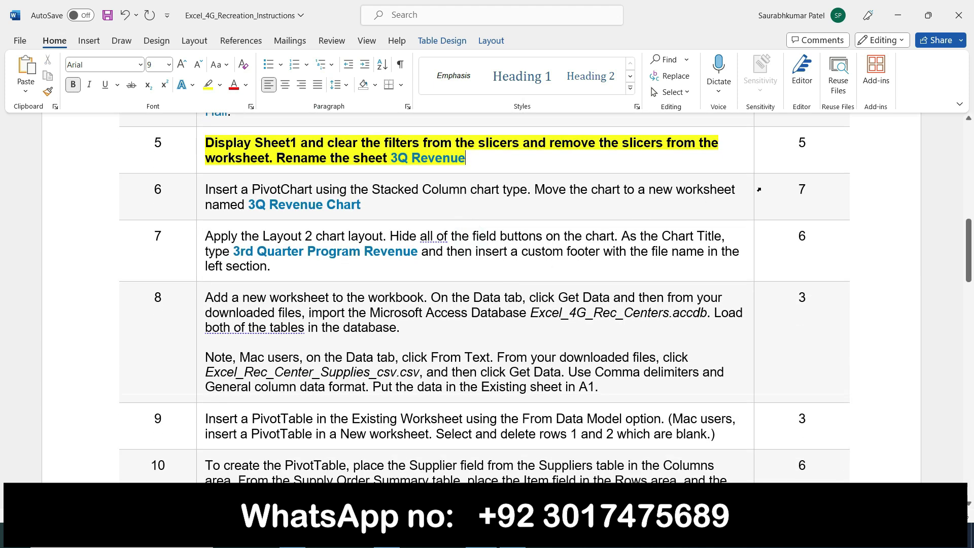
left_click_drag(966, 219, 967, 221)
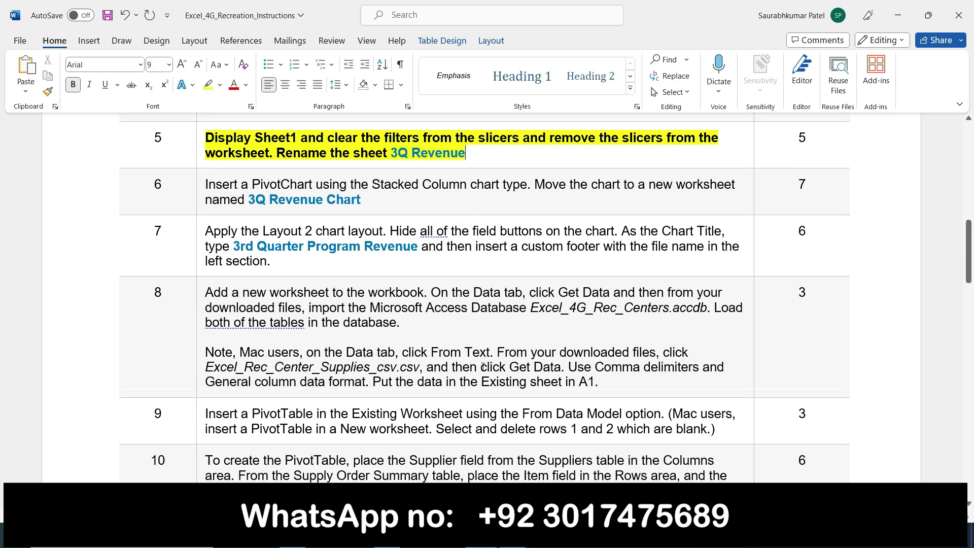
- Recheck step 5 in Word, and clear the filters from the Program and Center slicers in Excel
left_click(513, 535)
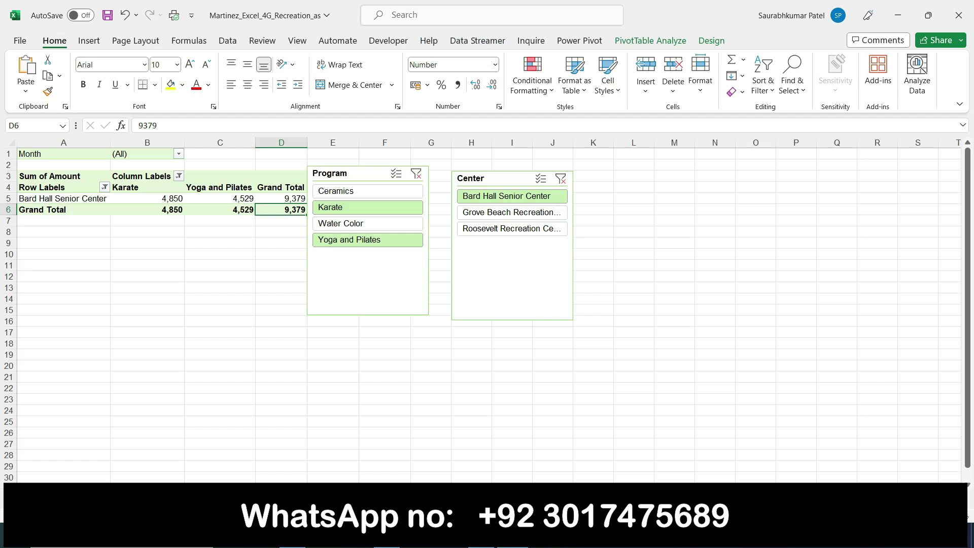
key("alt+Tab")
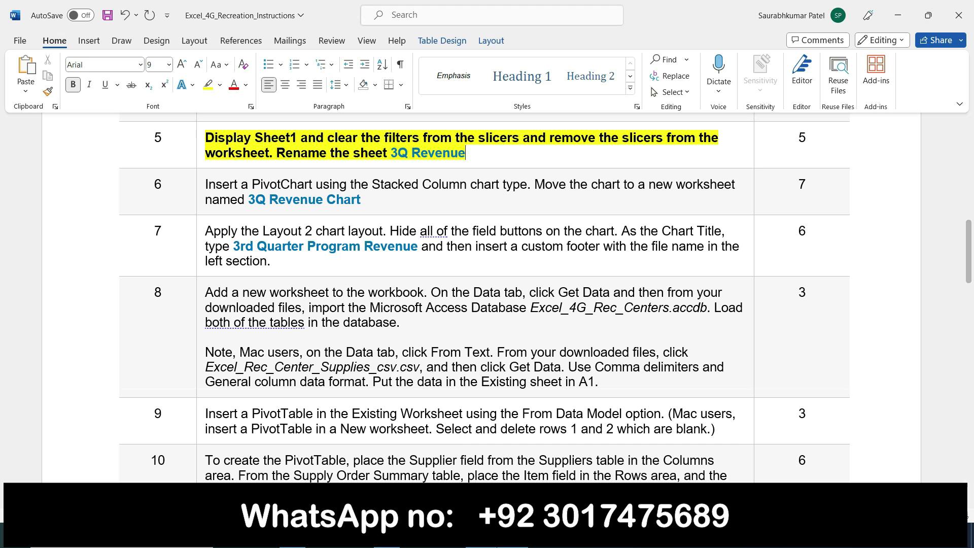
left_click(512, 535)
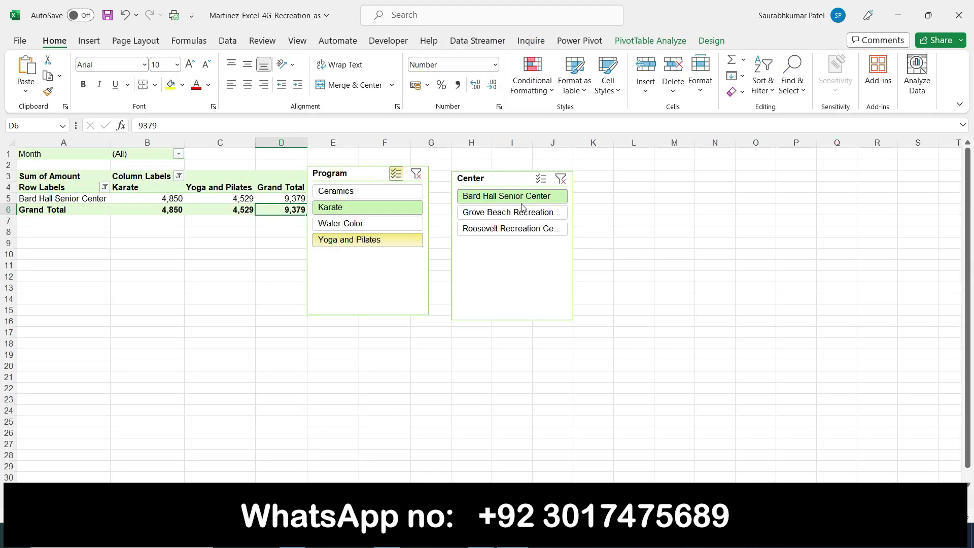
left_click(415, 176)
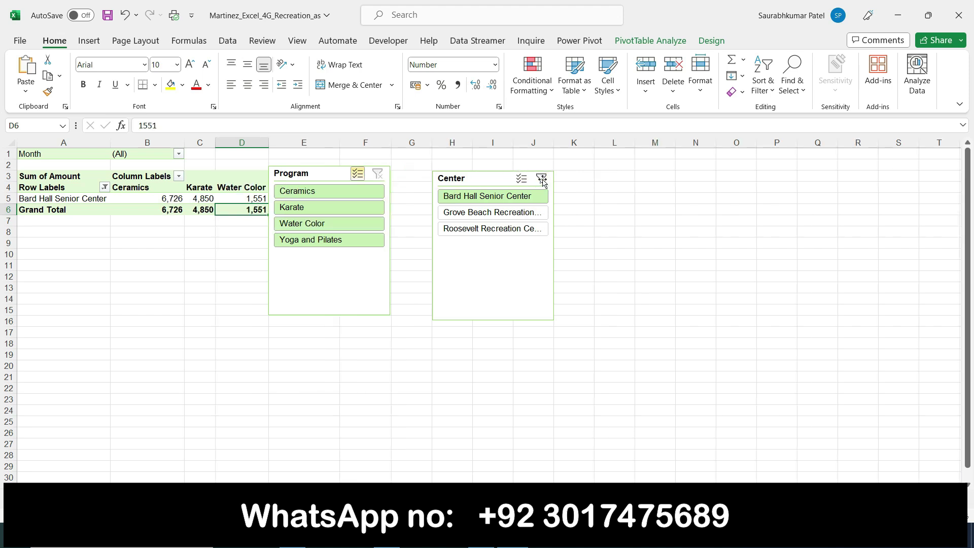
left_click(542, 178)
- Copy the name 3Q Revenue from step 5 in Word and rename the worksheet in Excel as 3Q Revenue
key("alt+Tab")
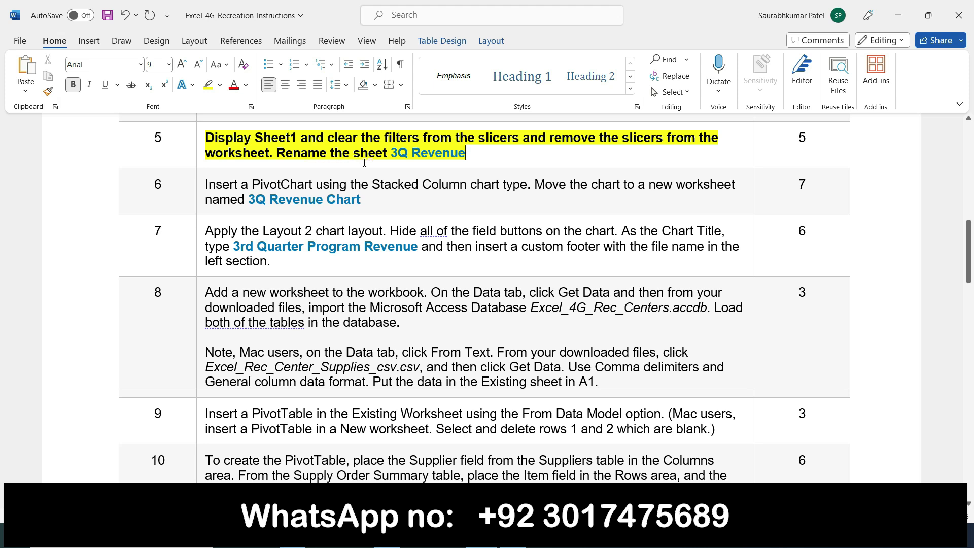
left_click_drag(390, 148, 443, 154)
key("ctrl+c")
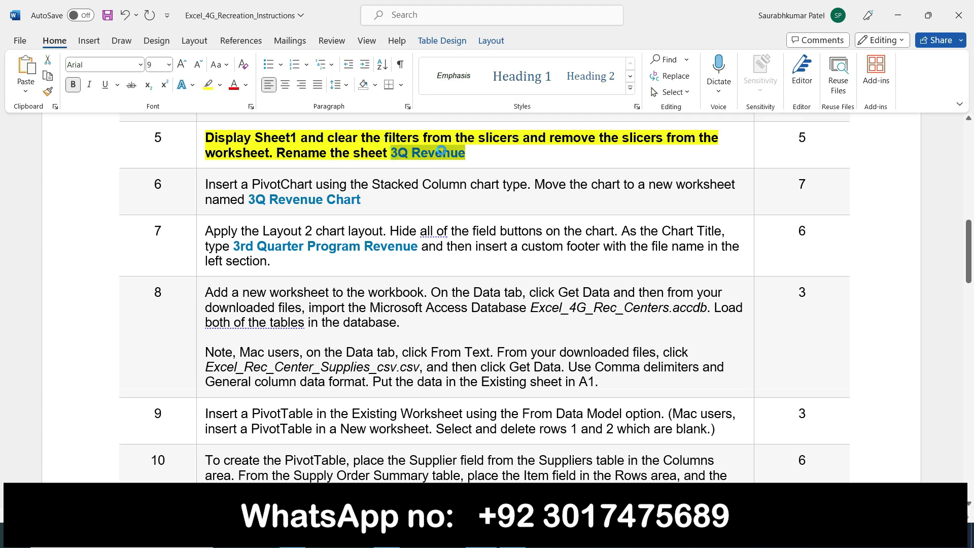
key("alt+Tab")
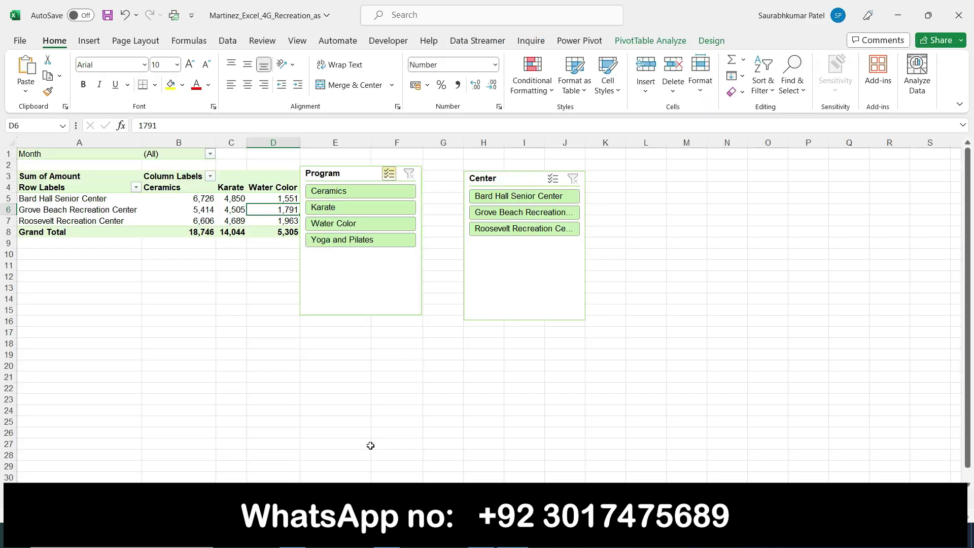
right_click(147, 490)
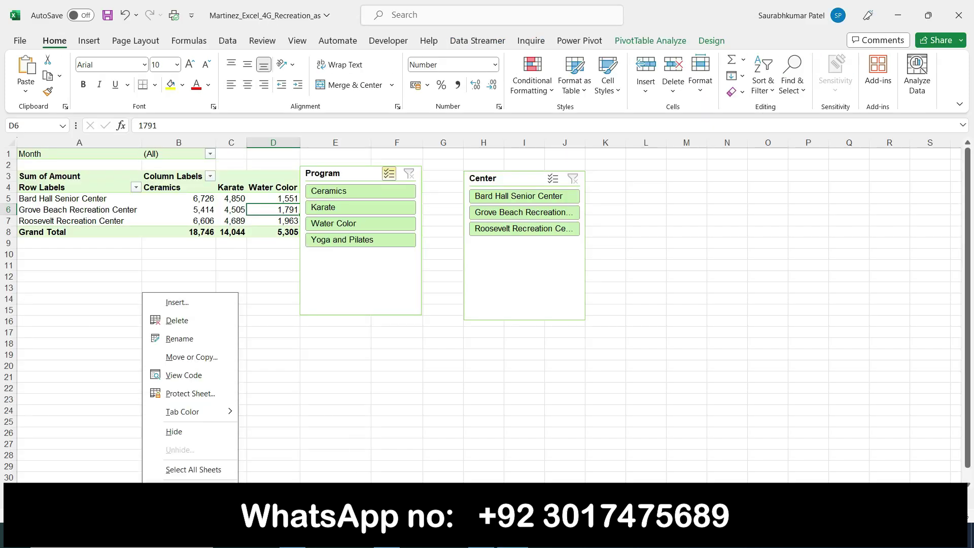
left_click(194, 337)
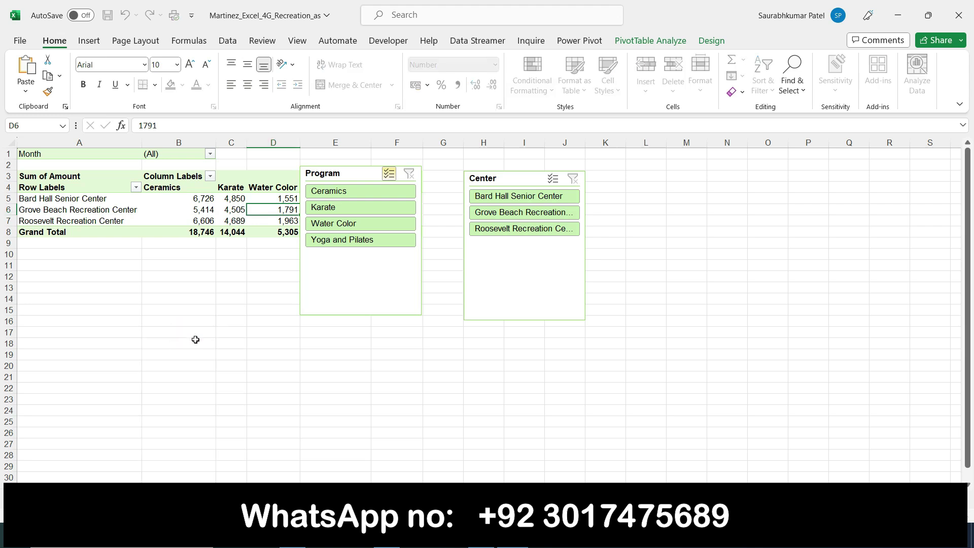
key("Return")
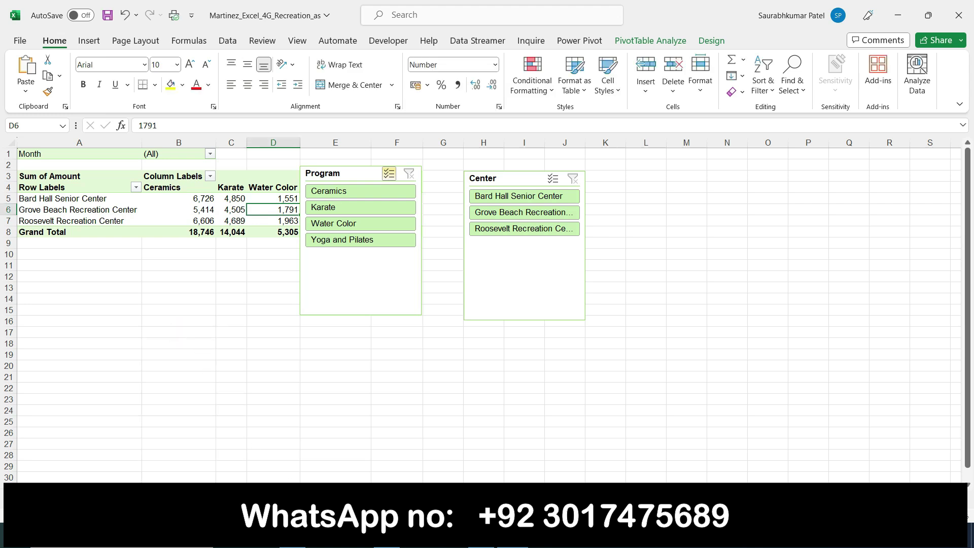
- Remove the bold and highlighting from step 5 in Word, and make step 6 bold with yellow highlighting
key("alt+Tab")
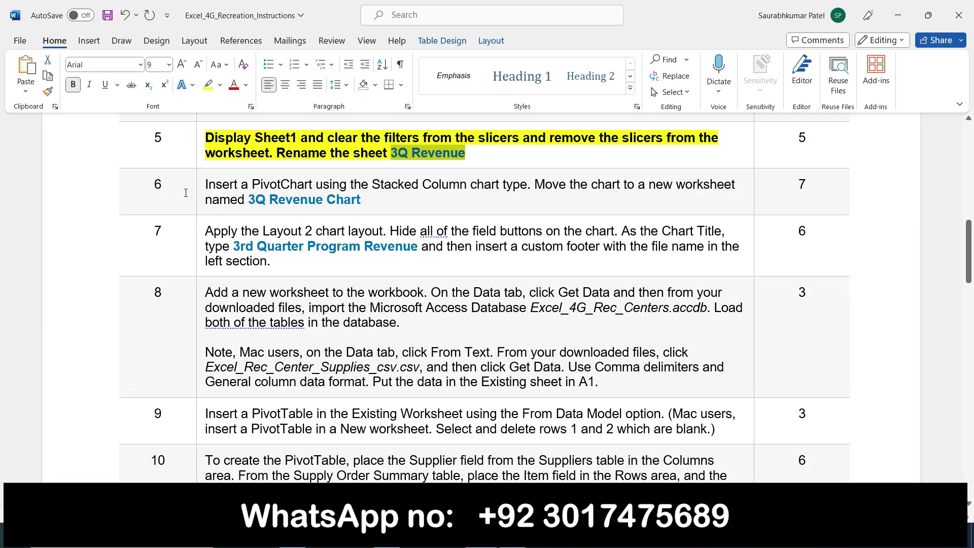
left_click(198, 150)
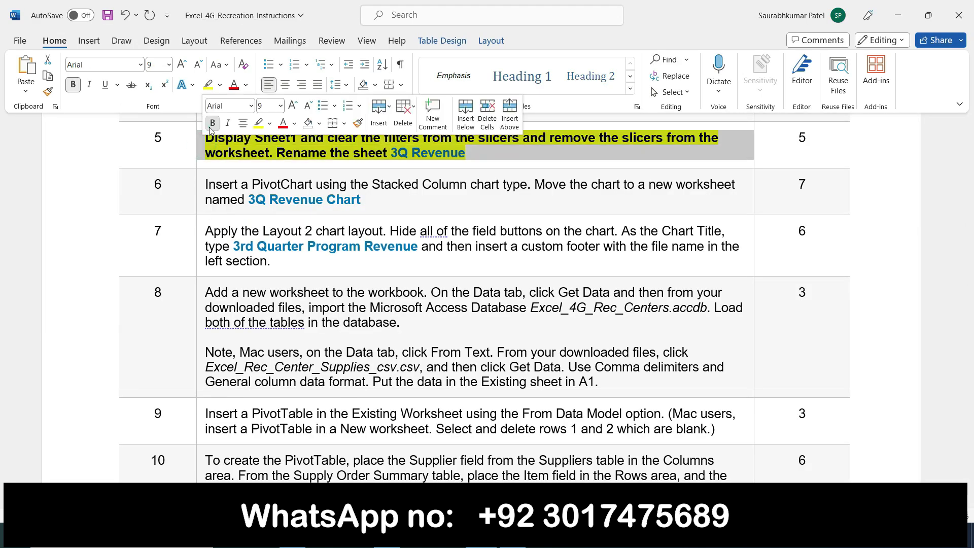
left_click(212, 123)
left_click(258, 123)
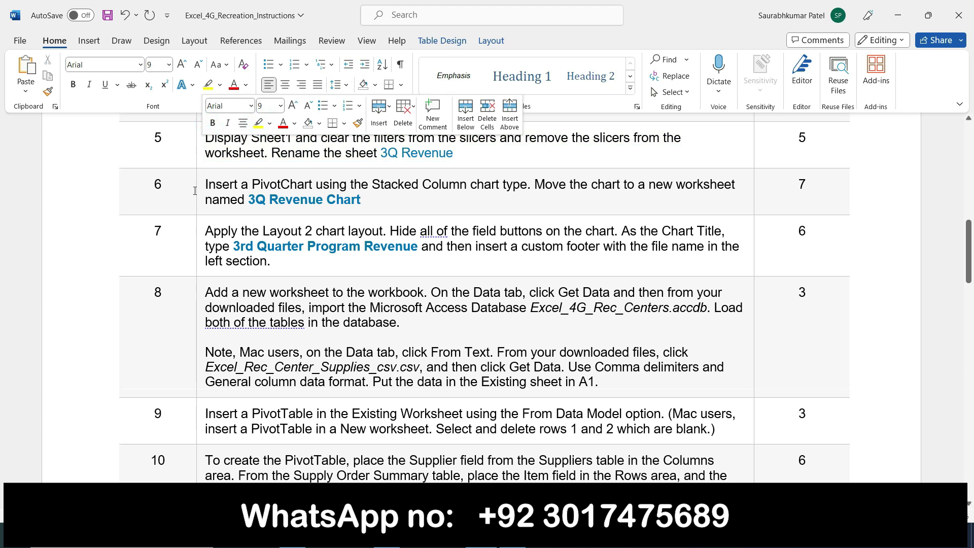
left_click(200, 191)
left_click(212, 166)
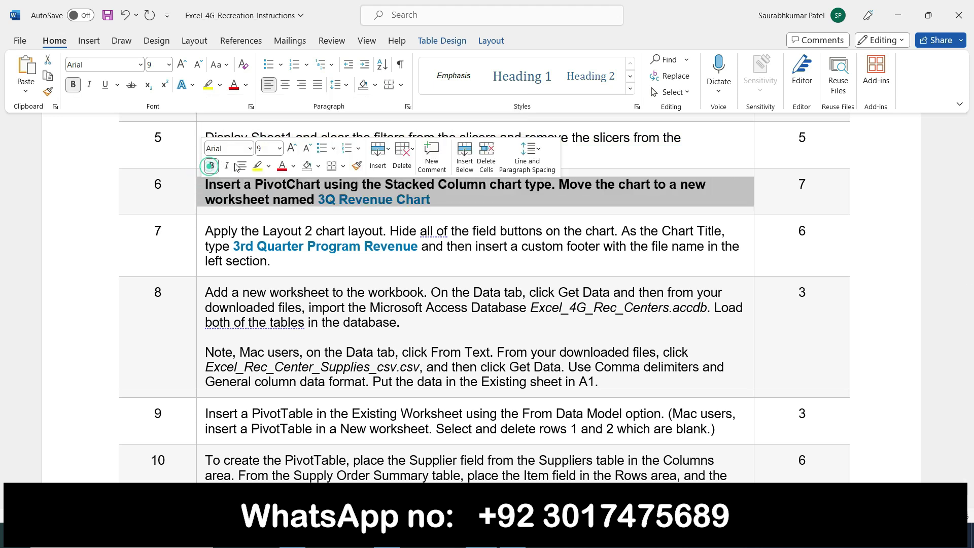
left_click(257, 166)
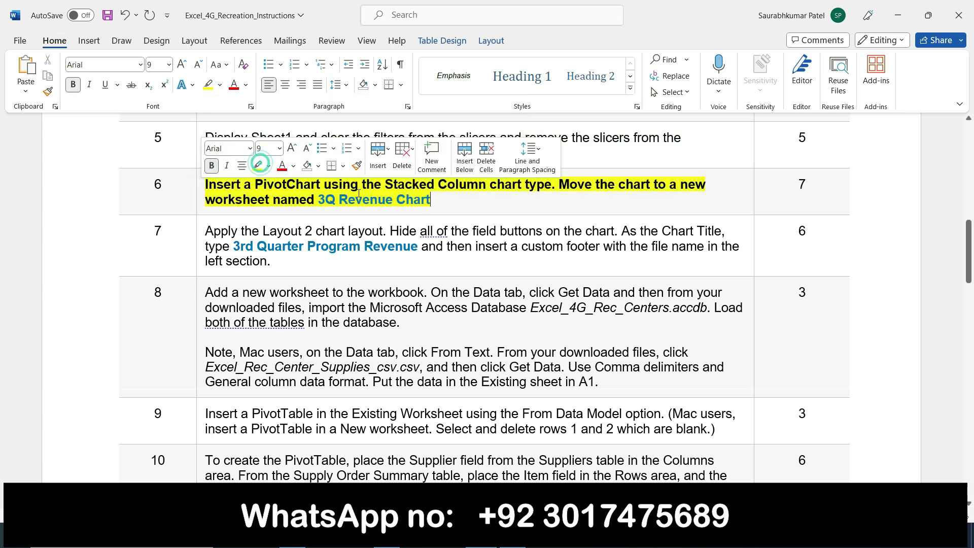
left_click(463, 207)
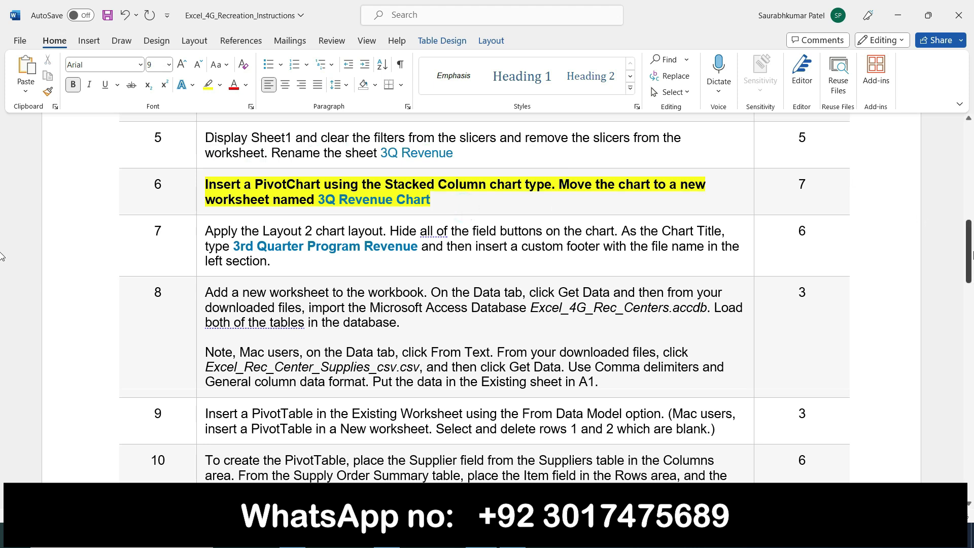
left_click_drag(970, 248, 971, 258)
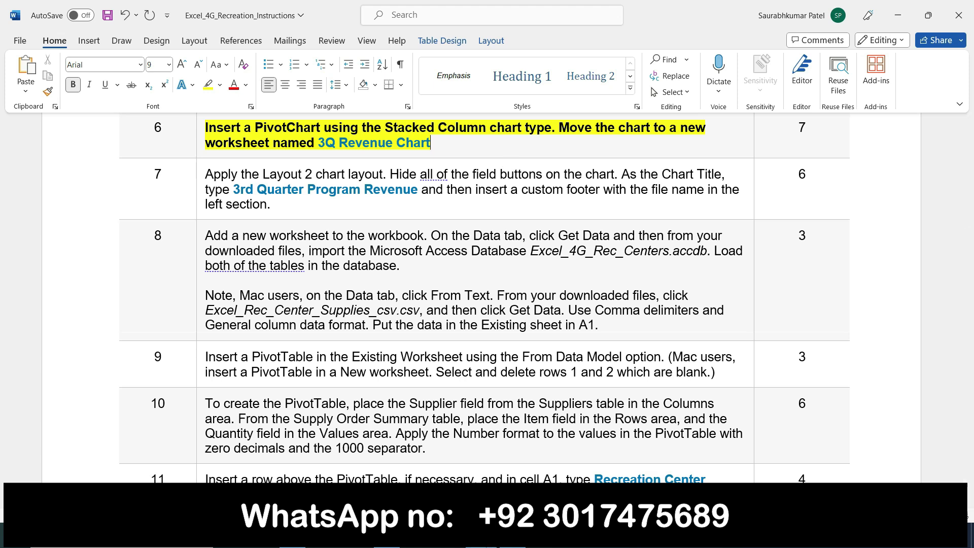
- Switch to Excel, select a cell in the revenue PivotTable, recheck step 6 in Word, and open the chart type choices for the PivotTable
left_click(482, 540)
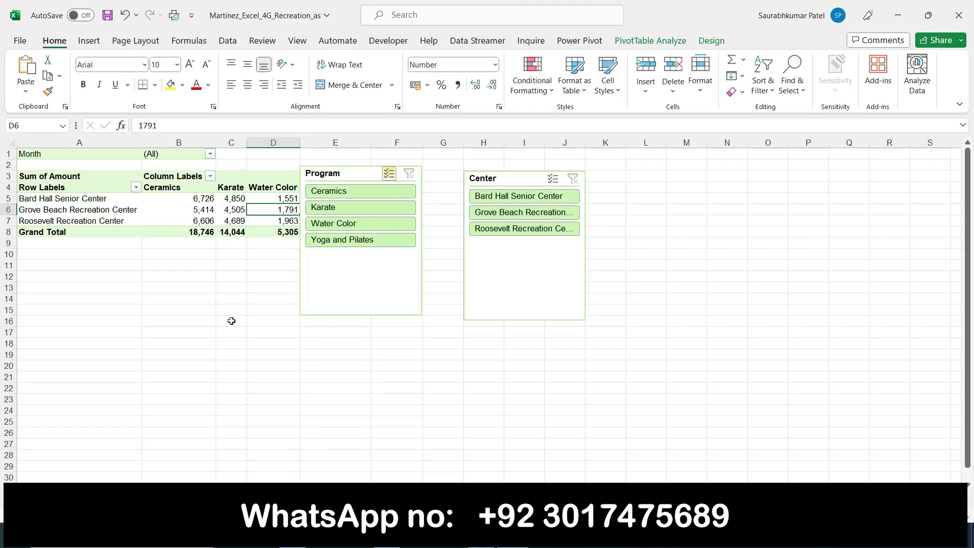
left_click(257, 314)
left_click(166, 212)
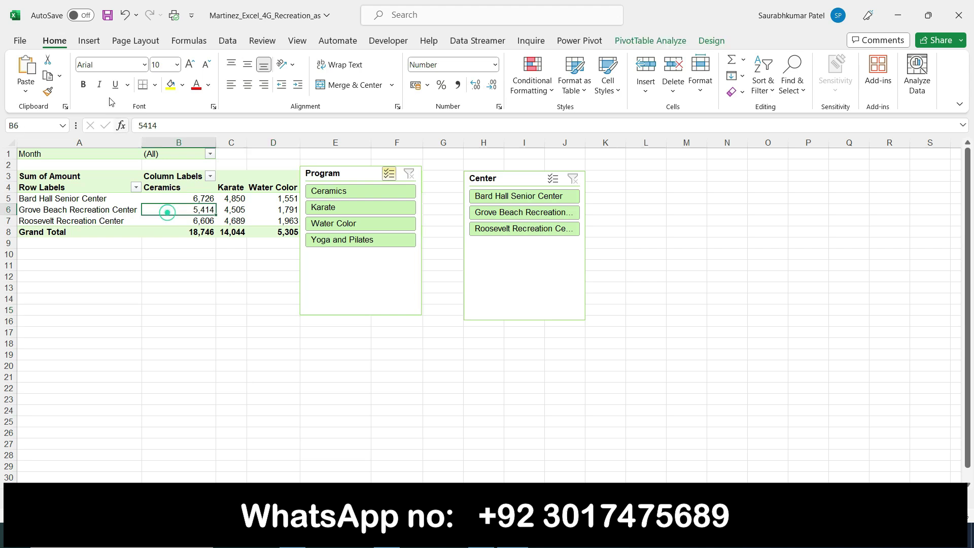
left_click(86, 41)
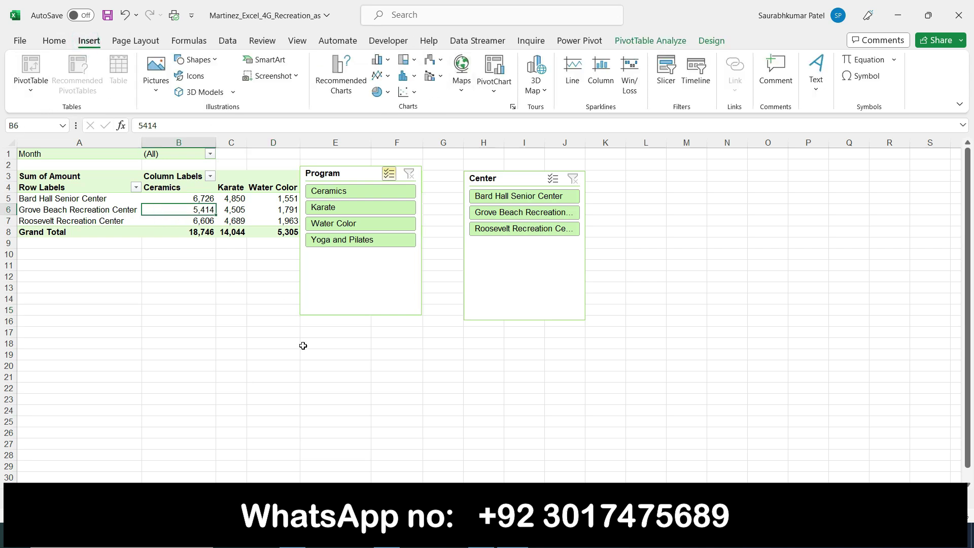
key("alt+Tab")
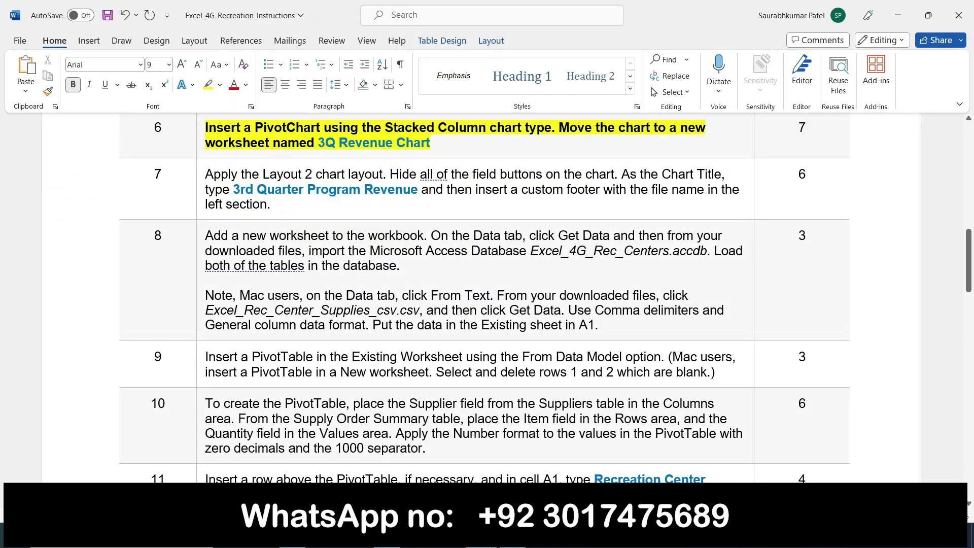
key("alt+Tab")
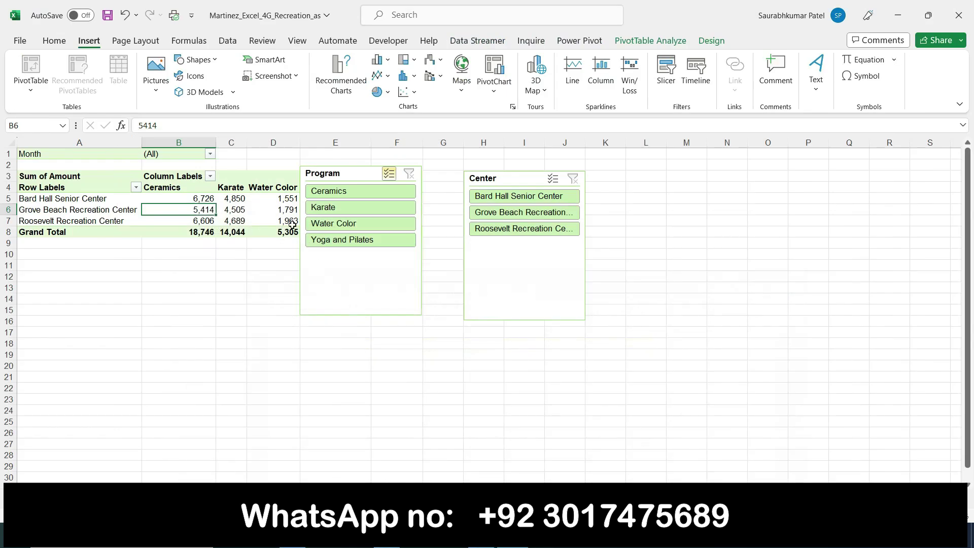
left_click(352, 96)
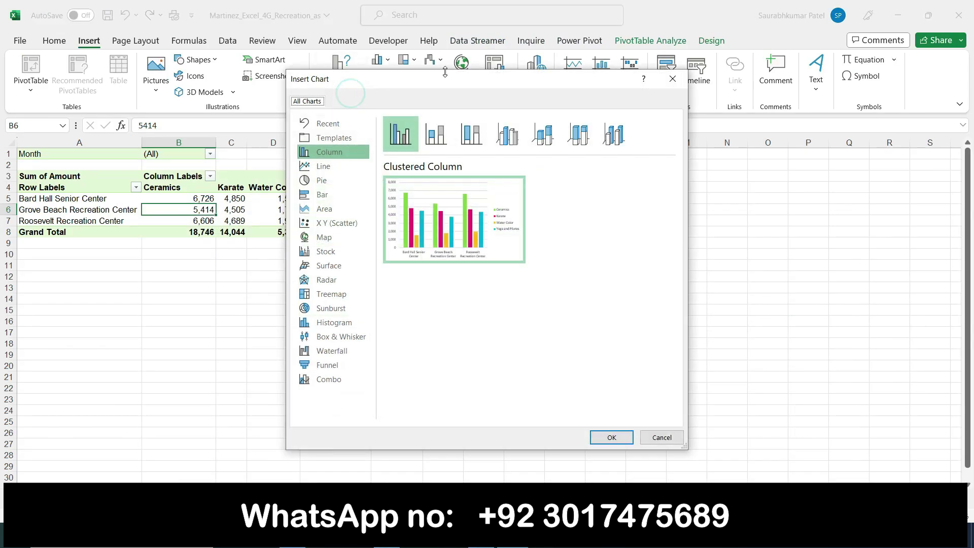
left_click(334, 181)
left_click(446, 138)
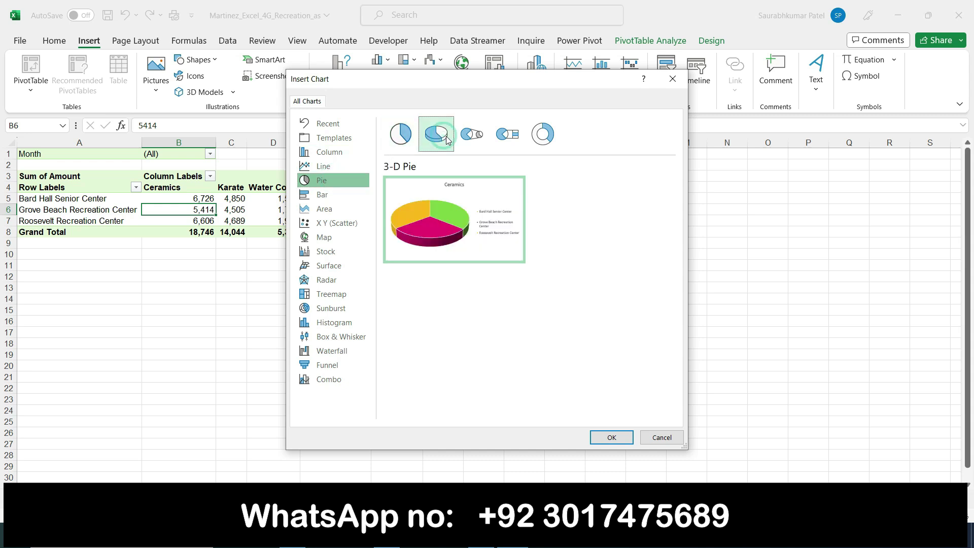
left_click(471, 136)
left_click(497, 142)
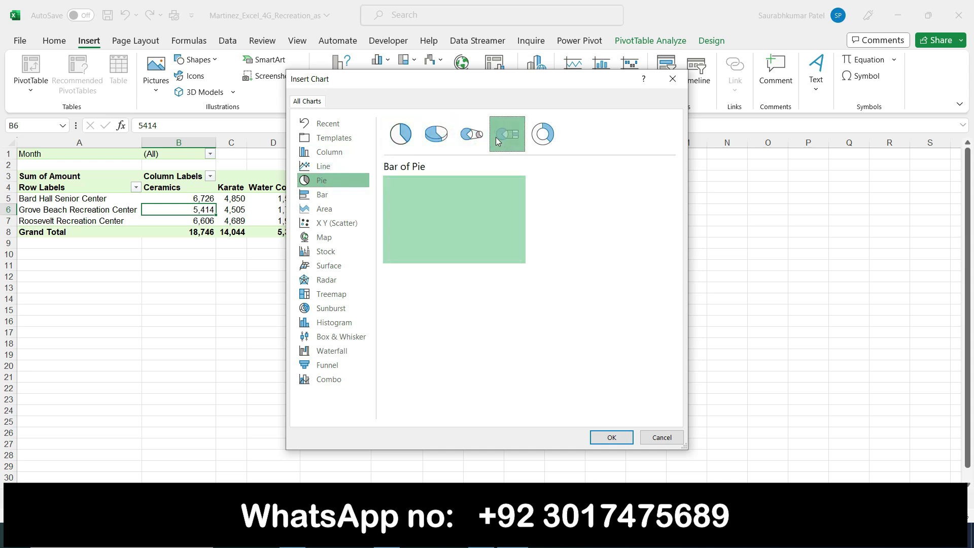
left_click(543, 135)
left_click(496, 139)
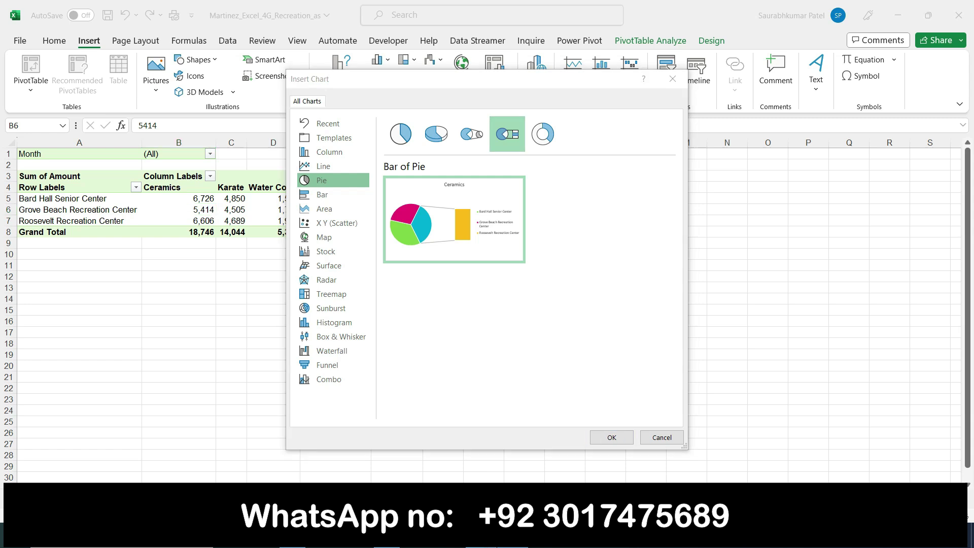
key("alt+Tab")
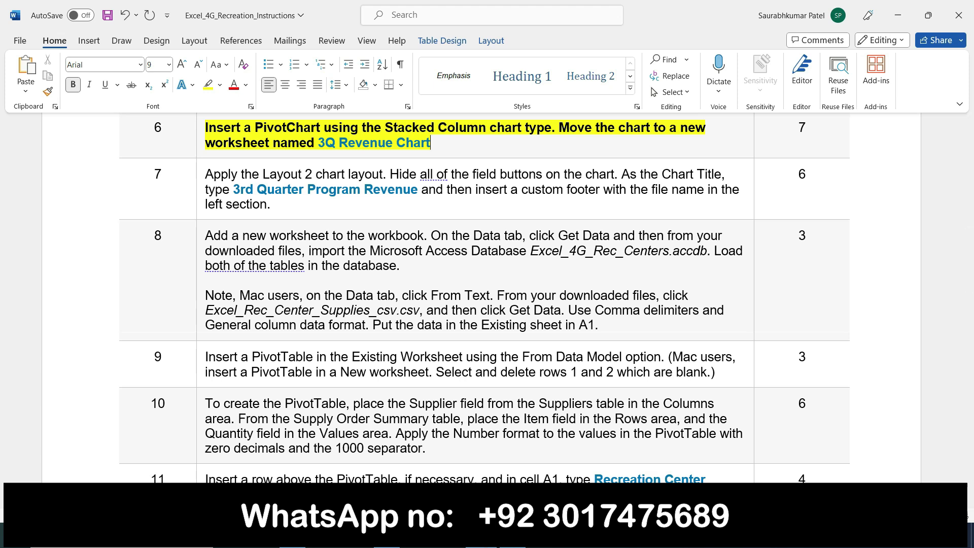
key("alt+Tab")
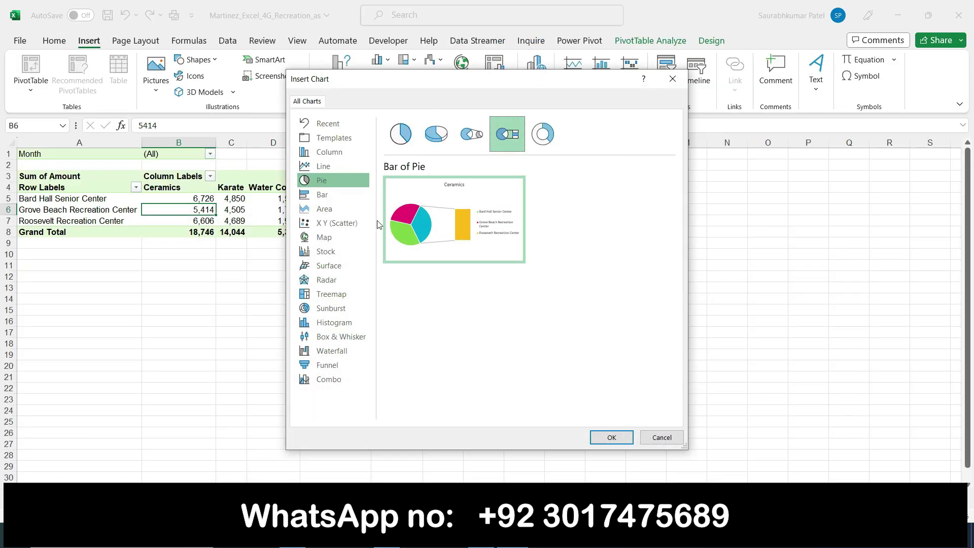
- Compare the column chart variants and insert a PivotChart of the Stacked Column type from the revenue PivotTable
left_click(331, 161)
left_click(333, 153)
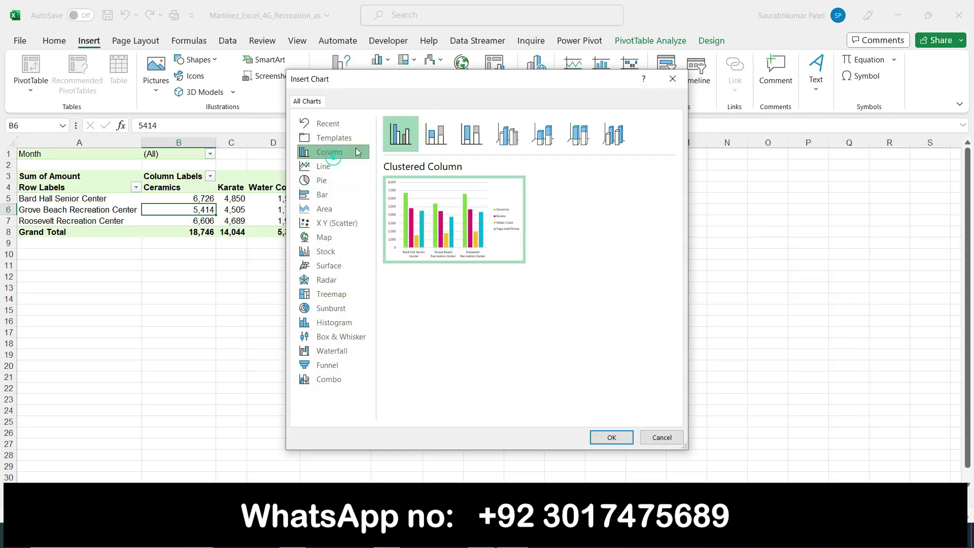
left_click(428, 143)
left_click(466, 137)
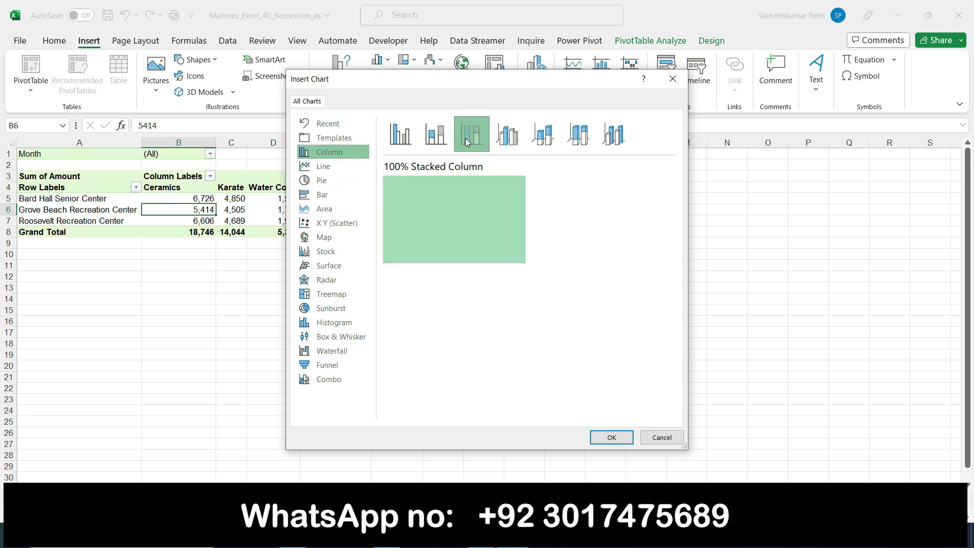
left_click(543, 136)
left_click(507, 136)
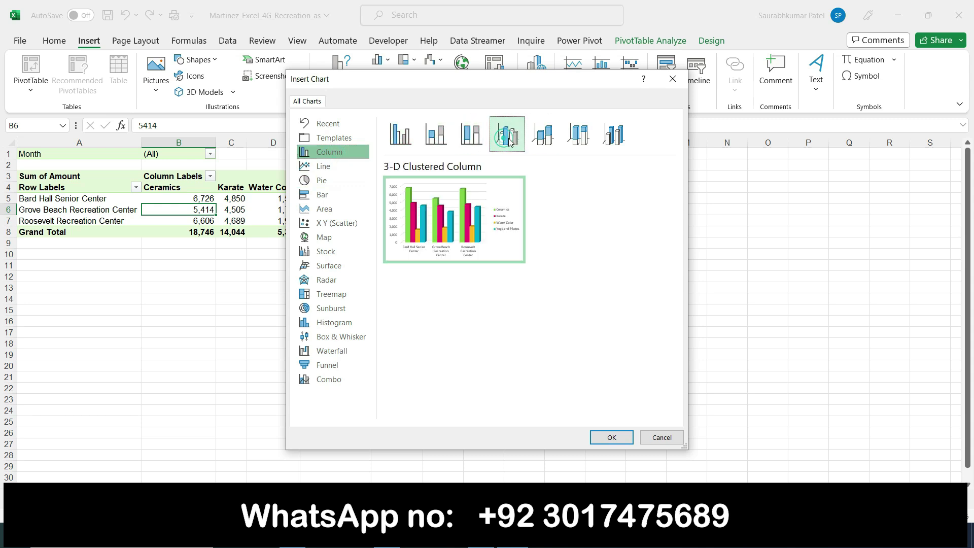
left_click(552, 139)
left_click(578, 136)
left_click(600, 137)
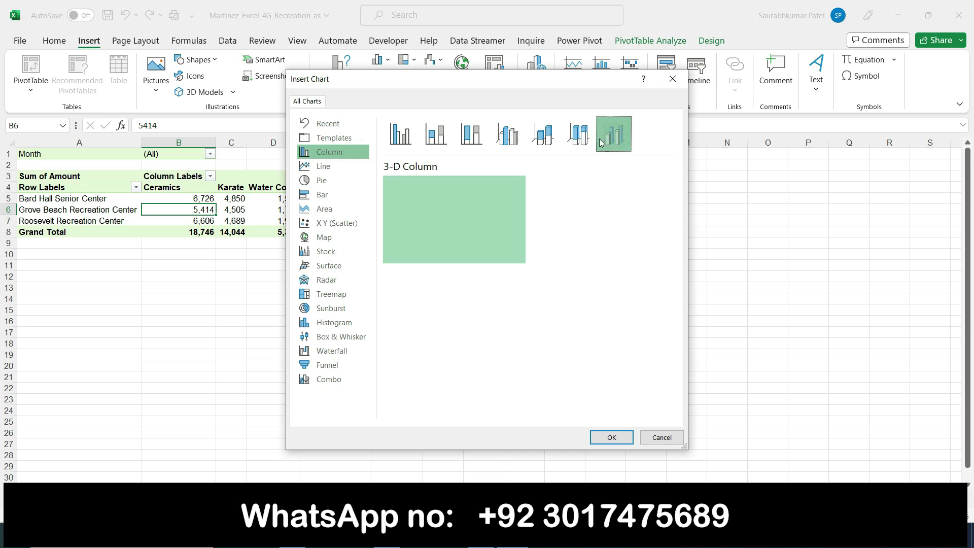
left_click(429, 143)
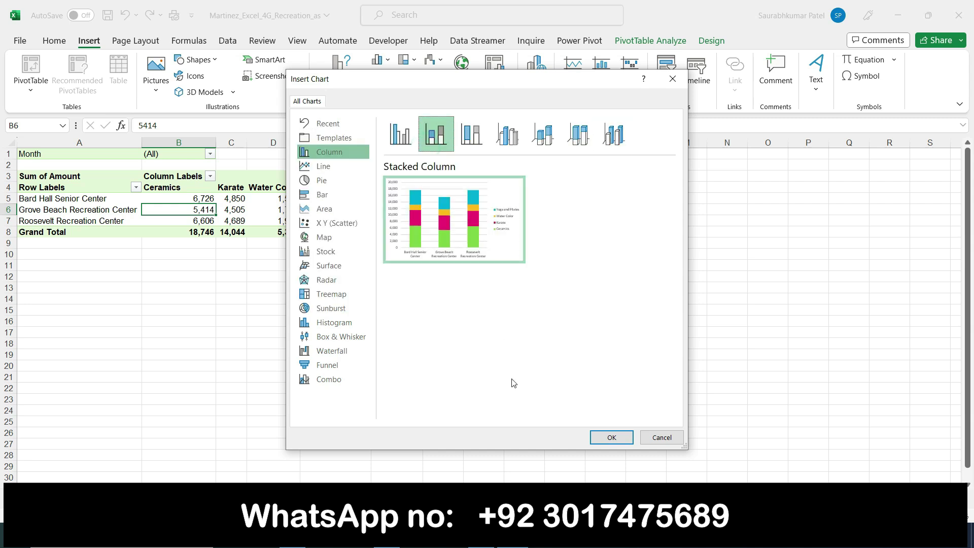
left_click(612, 438)
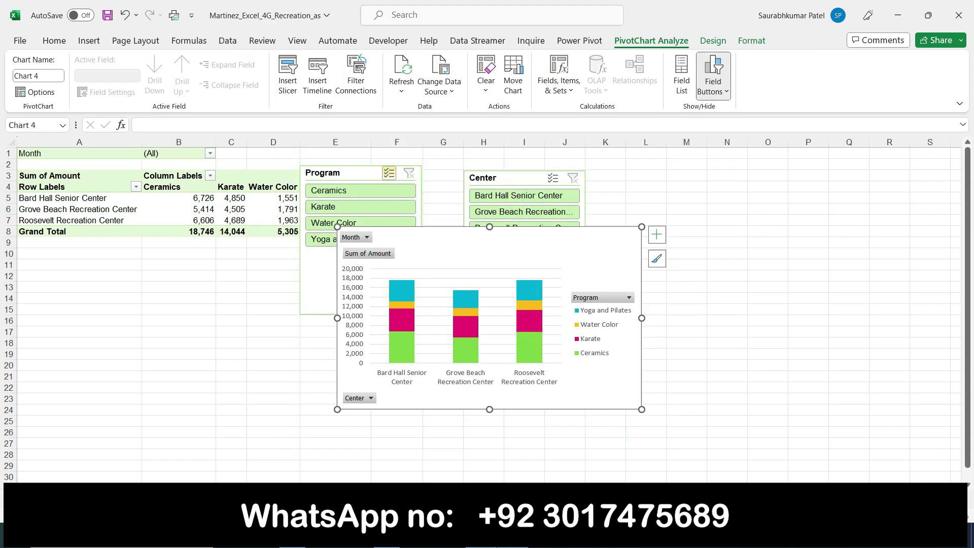
- Copy the name 3Q Revenue Chart from step 6 in Word and move the PivotChart in Excel to a new sheet with that name
key("alt+Tab")
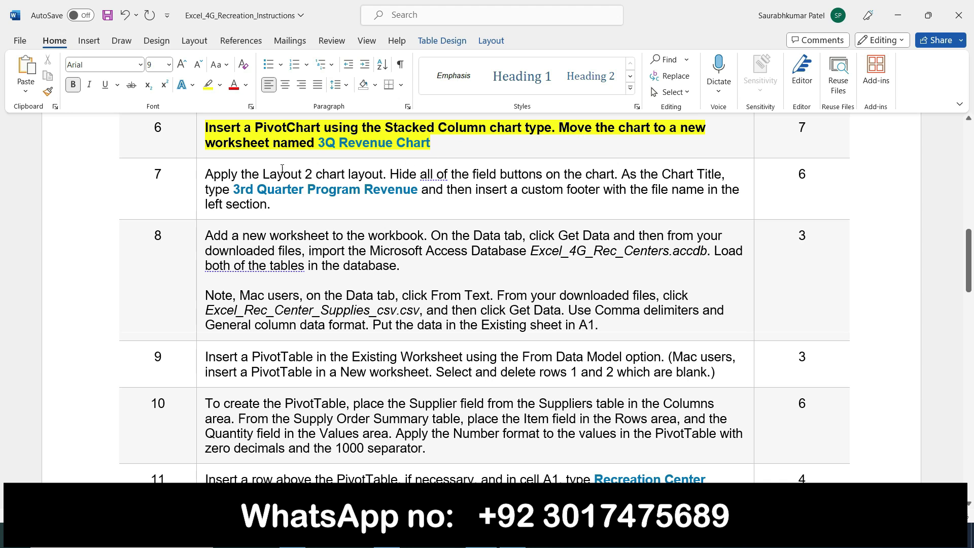
left_click_drag(325, 145, 406, 151)
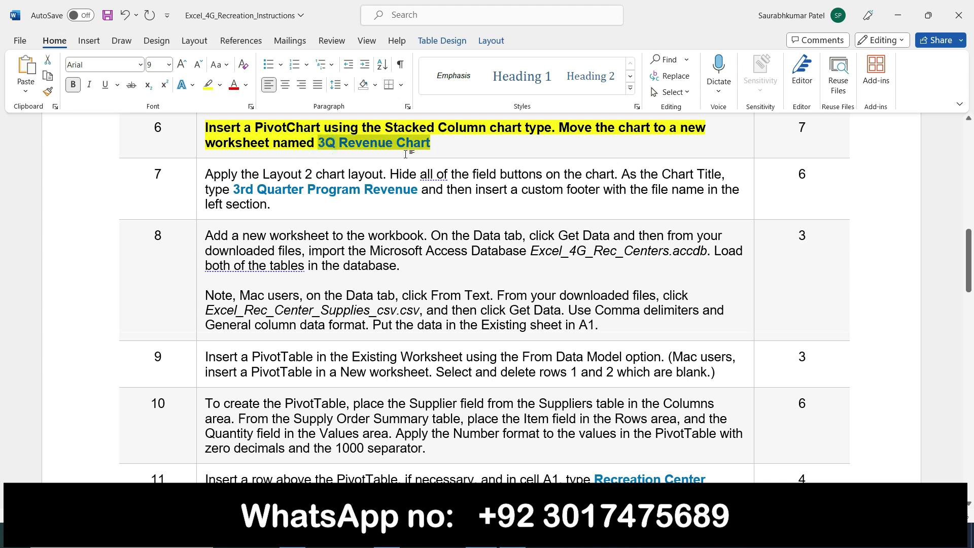
key("alt+Tab")
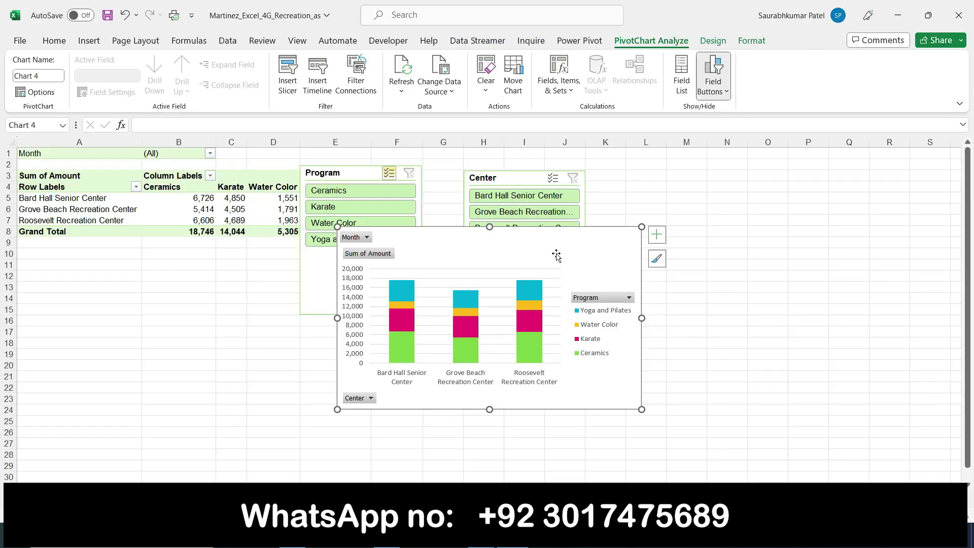
right_click(607, 236)
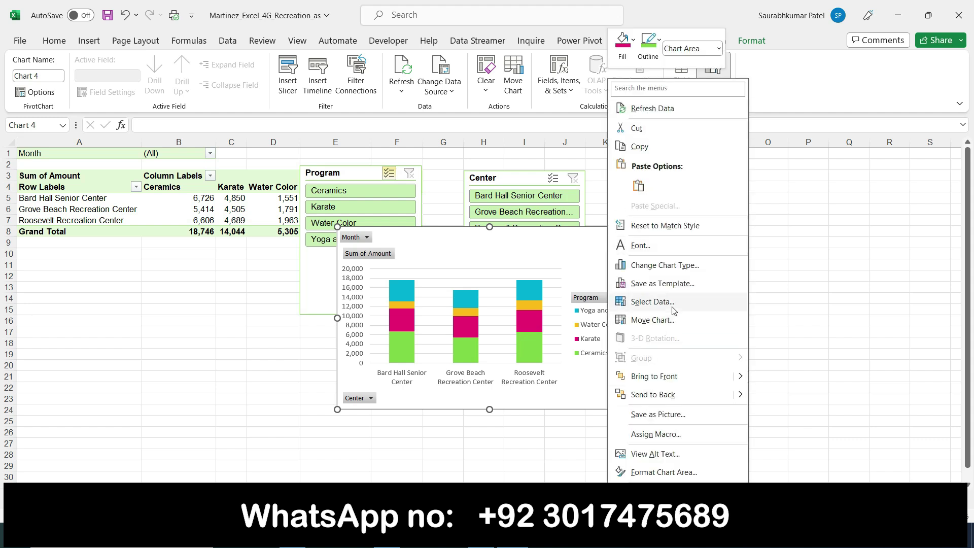
left_click(669, 321)
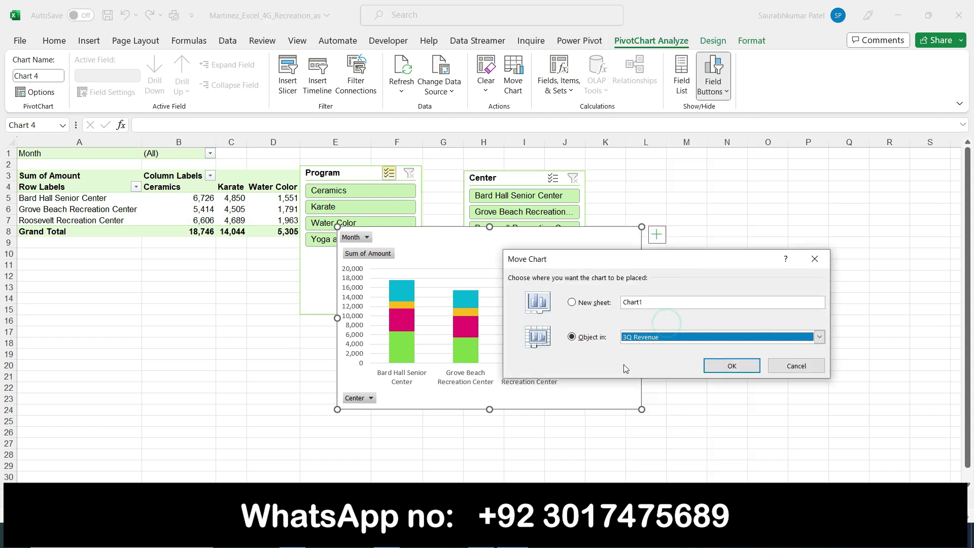
left_click(590, 303)
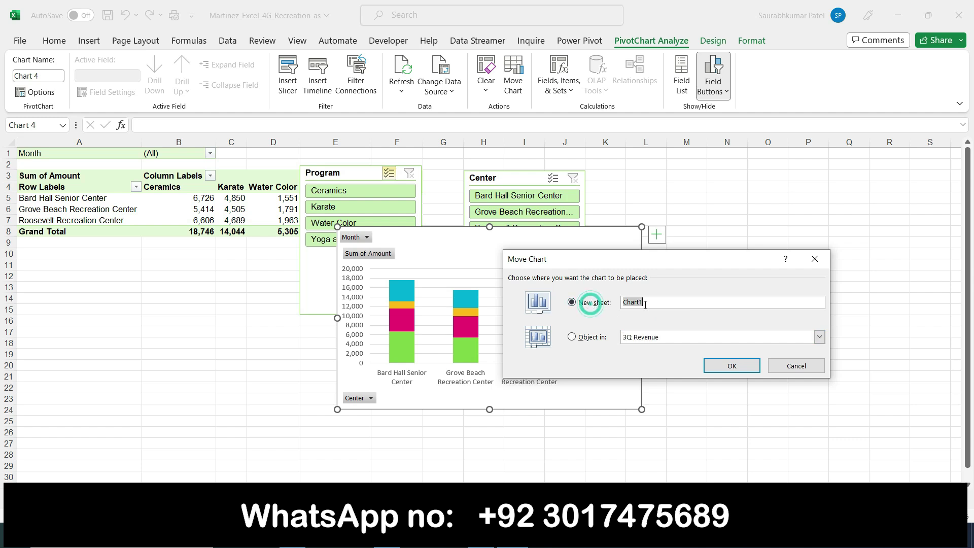
type("3Q Revenue Chart")
left_click(727, 365)
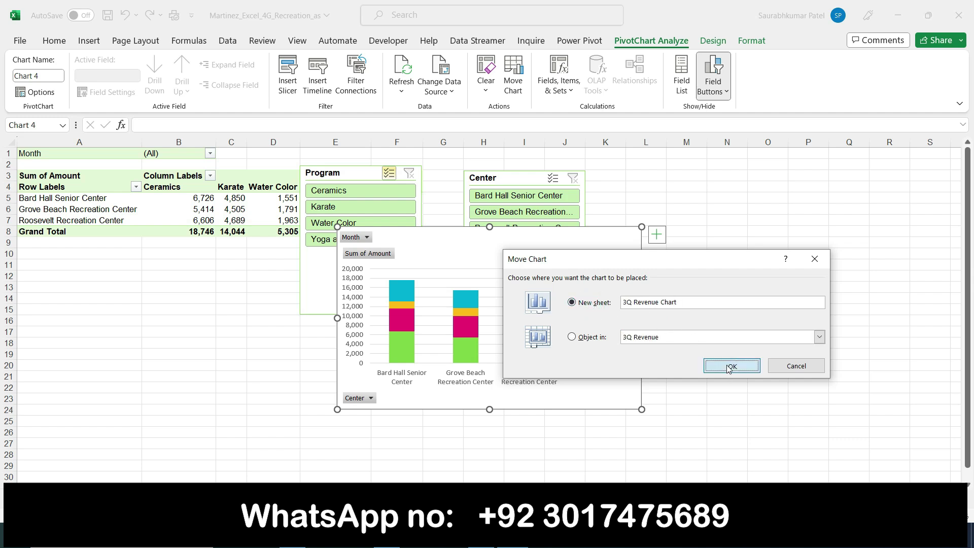
- Remove the bold and highlighting from step 6 of the Word instructions, and make step 7 bold with yellow highlighting
key("alt+Tab")
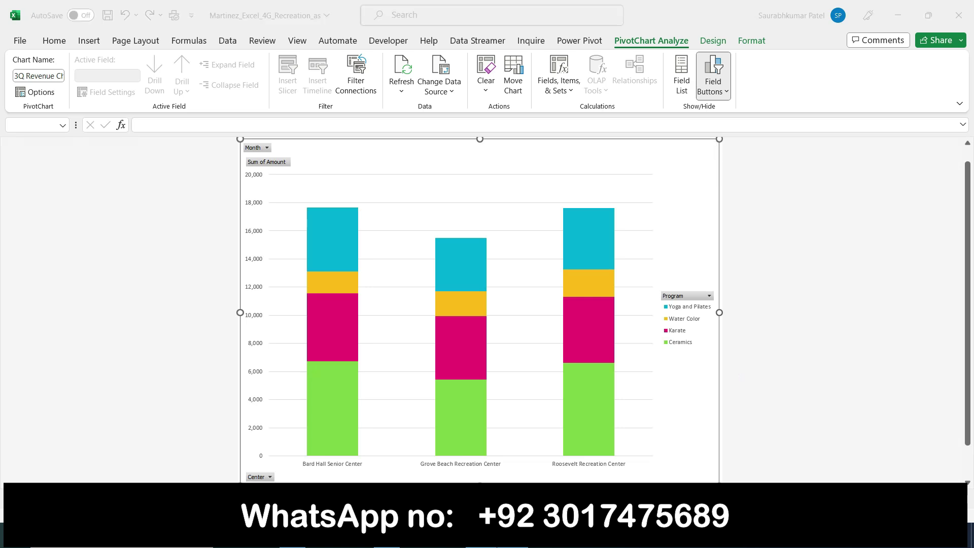
left_click(199, 126)
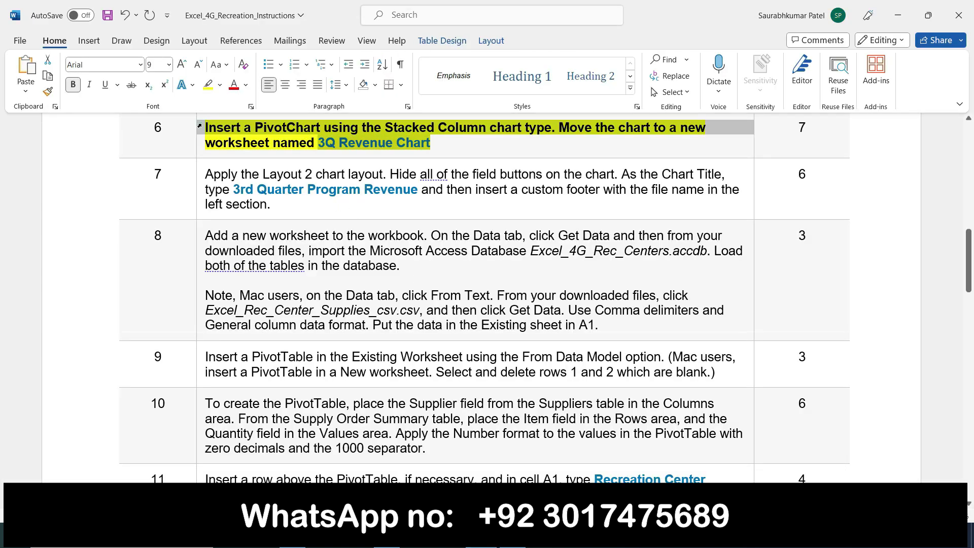
left_click(213, 103)
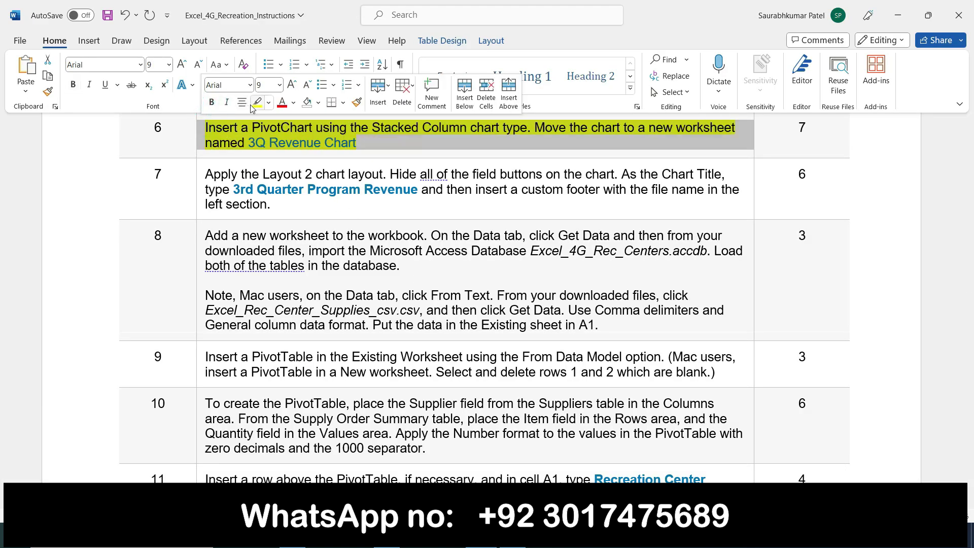
left_click(255, 104)
left_click(201, 176)
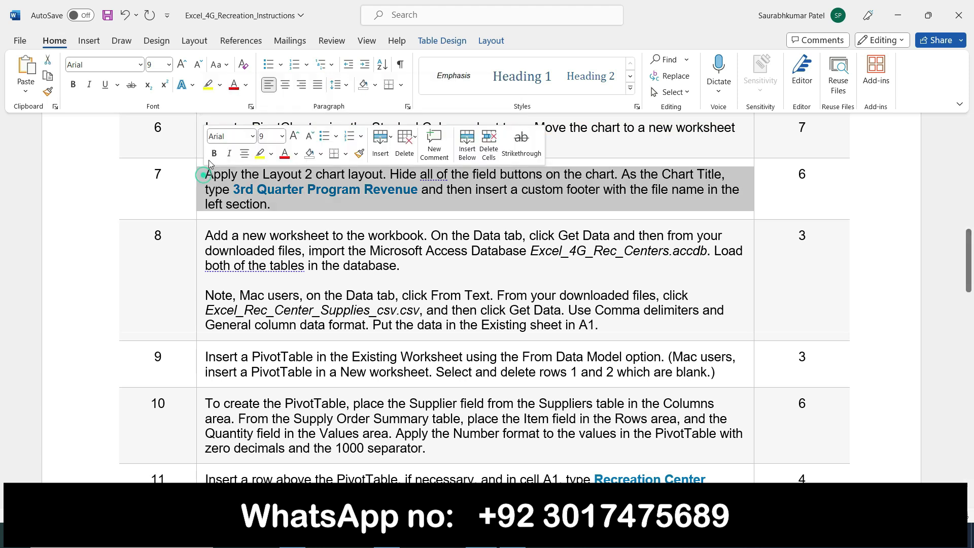
left_click(213, 154)
left_click(258, 153)
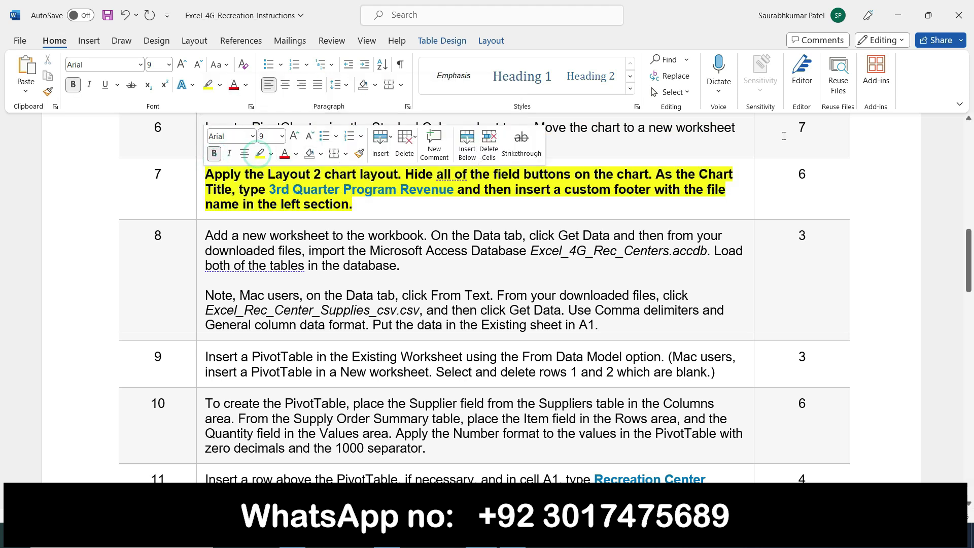
- Switch to Excel and apply the Layout 2 quick layout to the stacked column PivotChart
left_click_drag(970, 263, 970, 271)
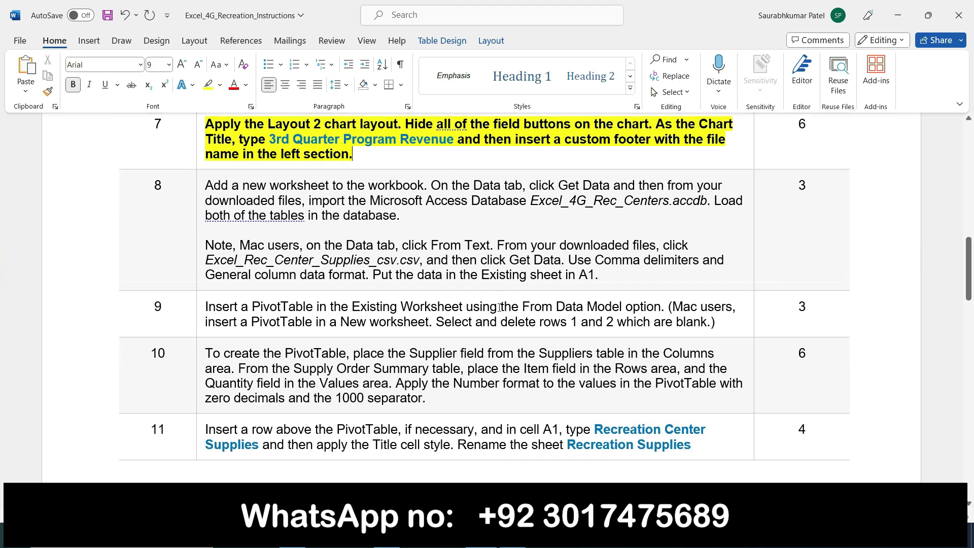
left_click_drag(971, 291, 971, 290)
key("alt+Tab")
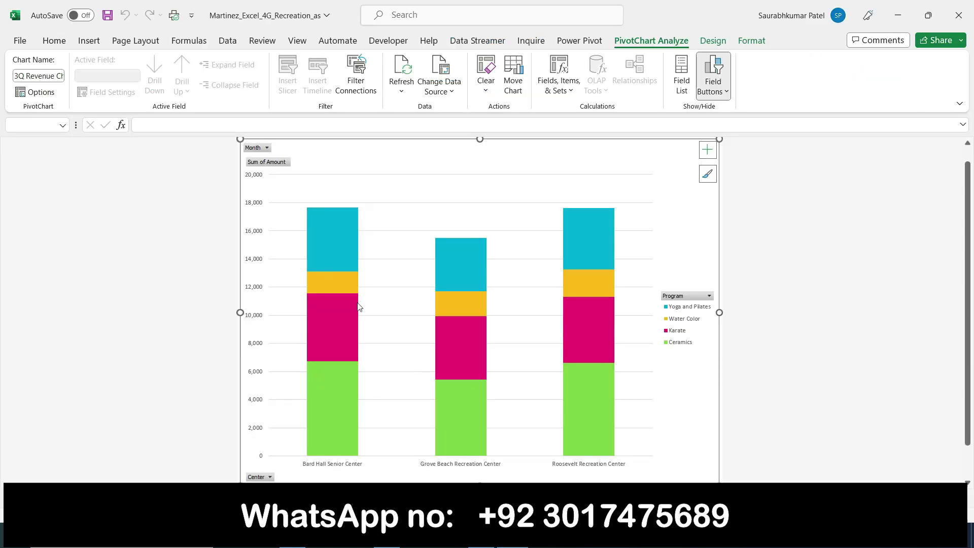
left_click(87, 42)
left_click(135, 40)
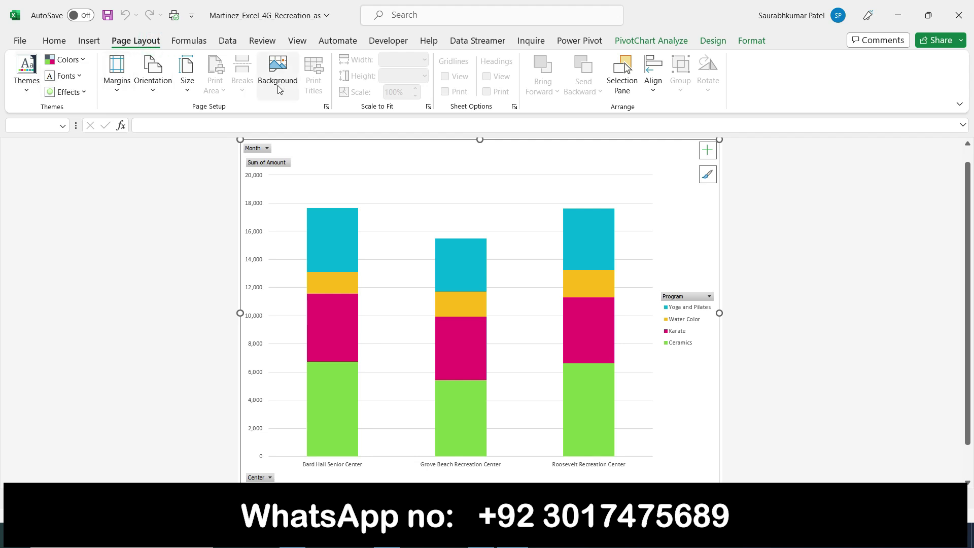
left_click(657, 40)
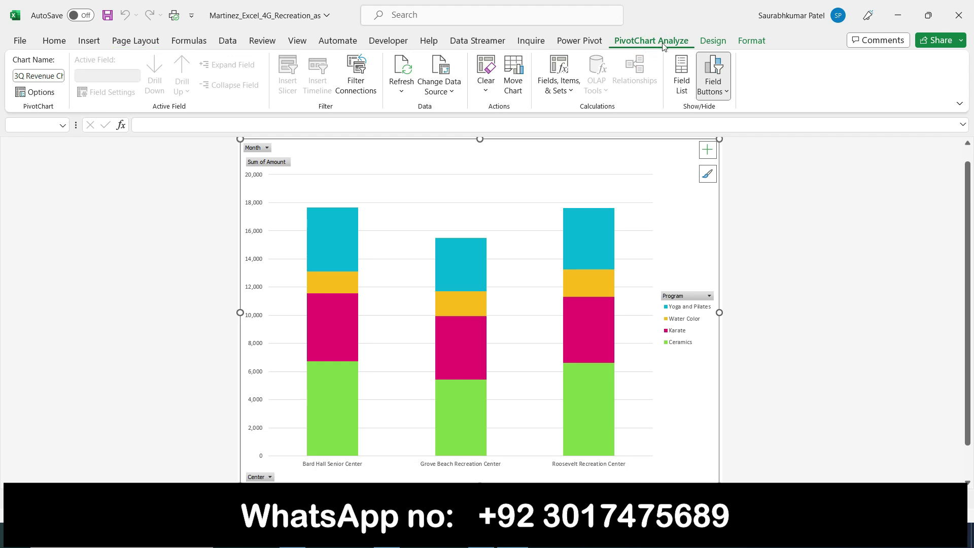
left_click(714, 41)
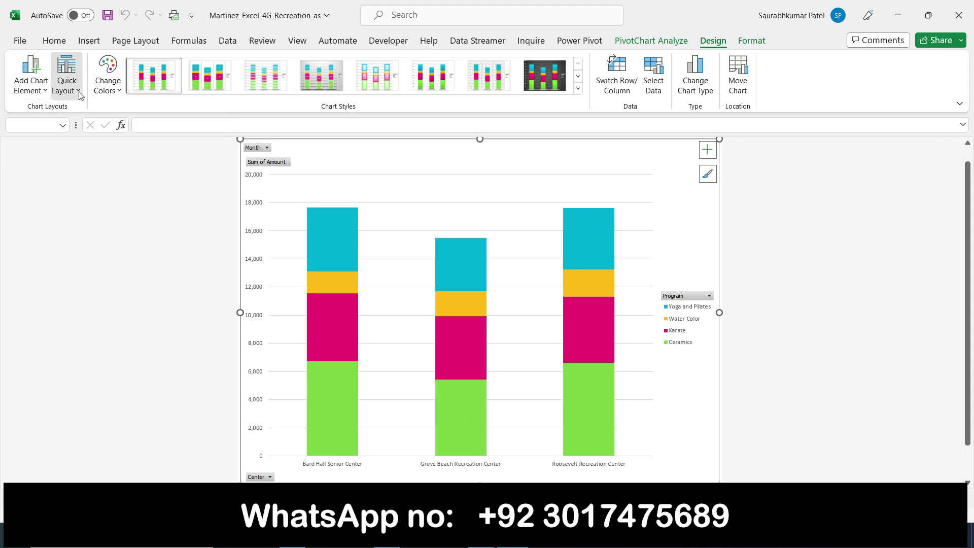
left_click(66, 81)
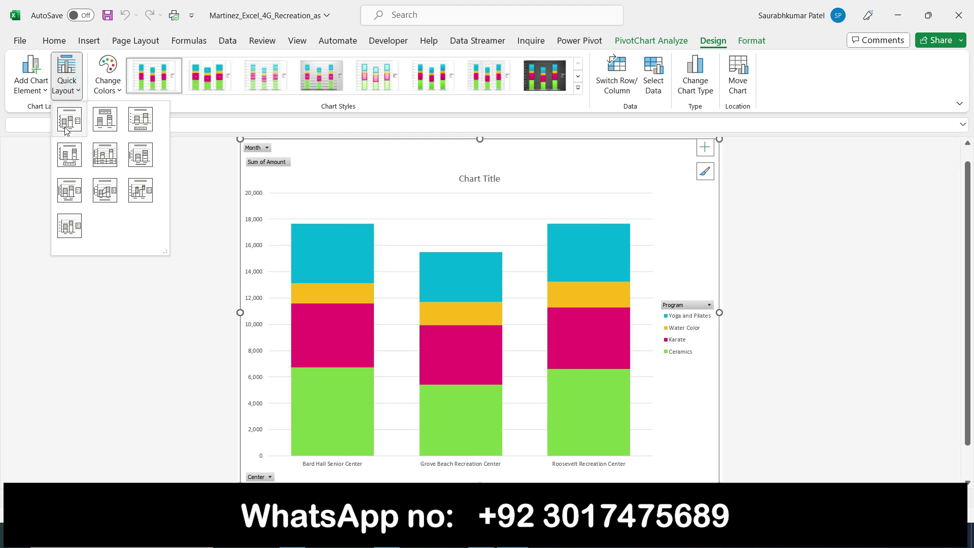
left_click(104, 135)
- Recheck step 7 in Word, and turn off the axes, data labels, chart title and legend on the PivotChart in Excel
key("alt+Tab")
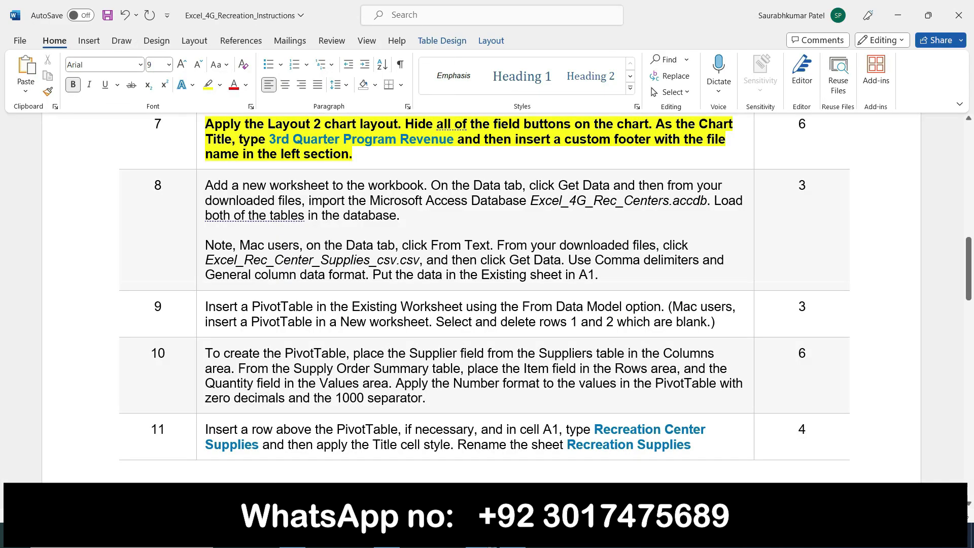
key("alt+Tab")
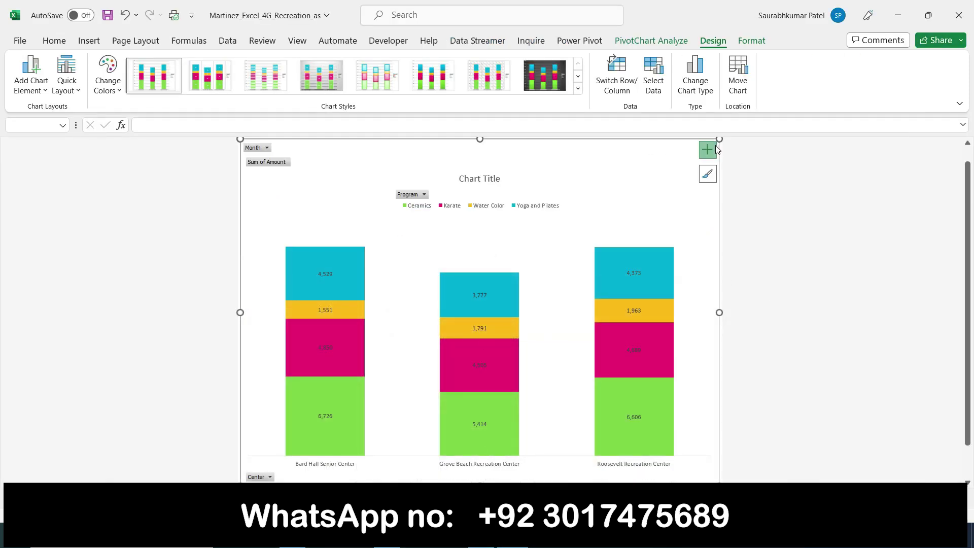
left_click(707, 149)
left_click(734, 167)
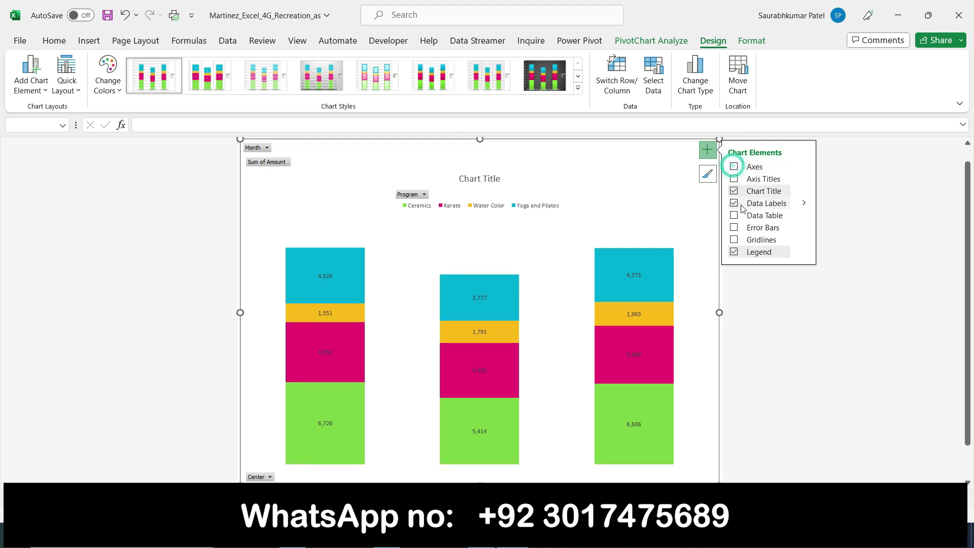
left_click(735, 203)
left_click(735, 191)
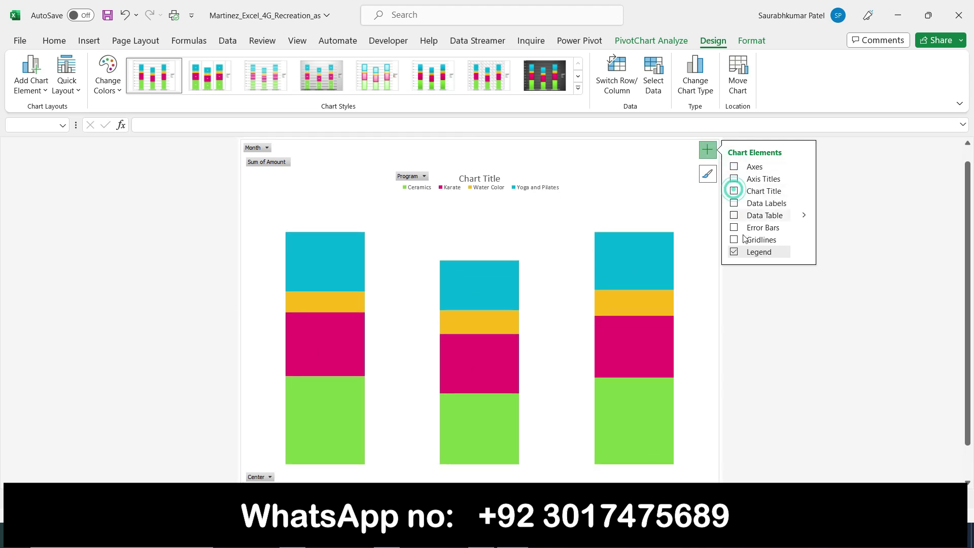
left_click(735, 252)
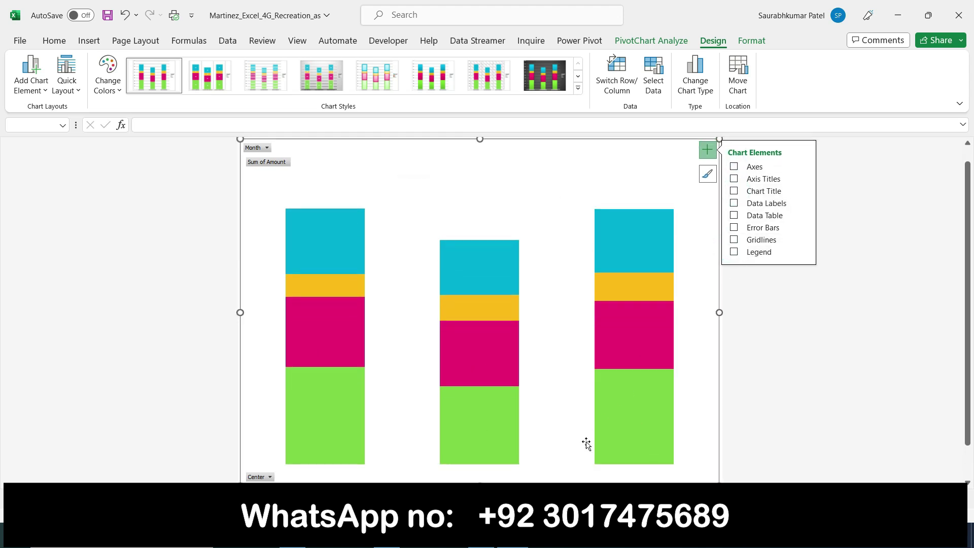
- Copy the title text 3rd Quarter Program Revenue from step 7 in Word and open the chart area formatting options in Excel
key("alt+Tab")
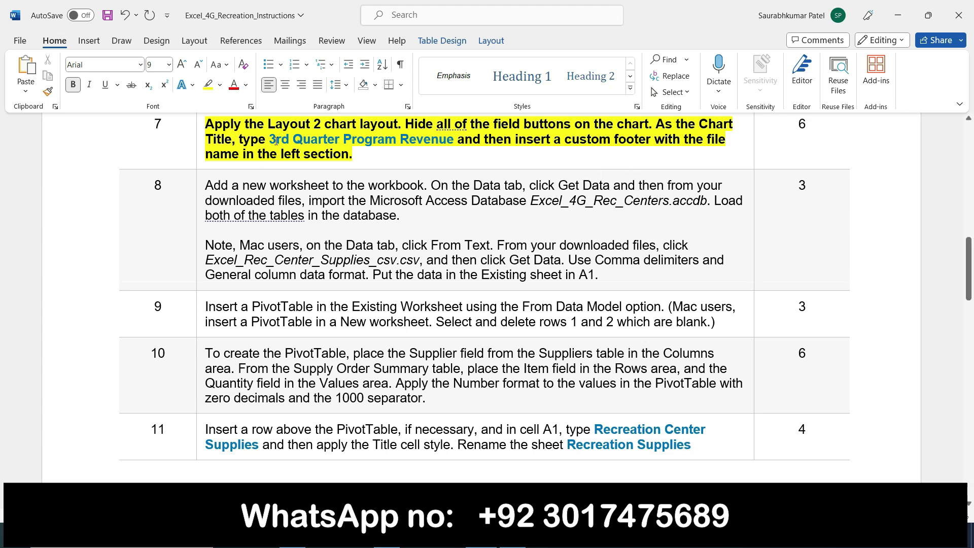
left_click_drag(269, 139, 453, 140)
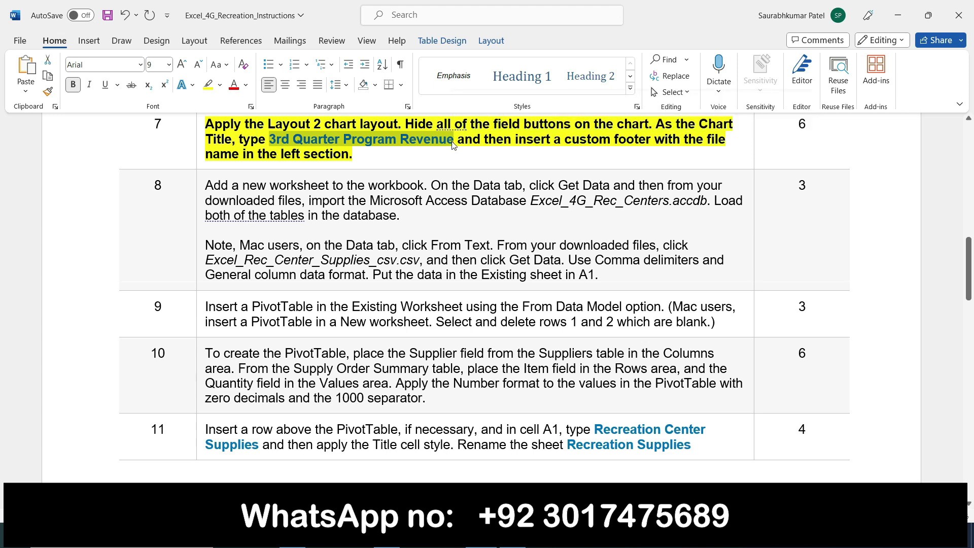
left_click(513, 535)
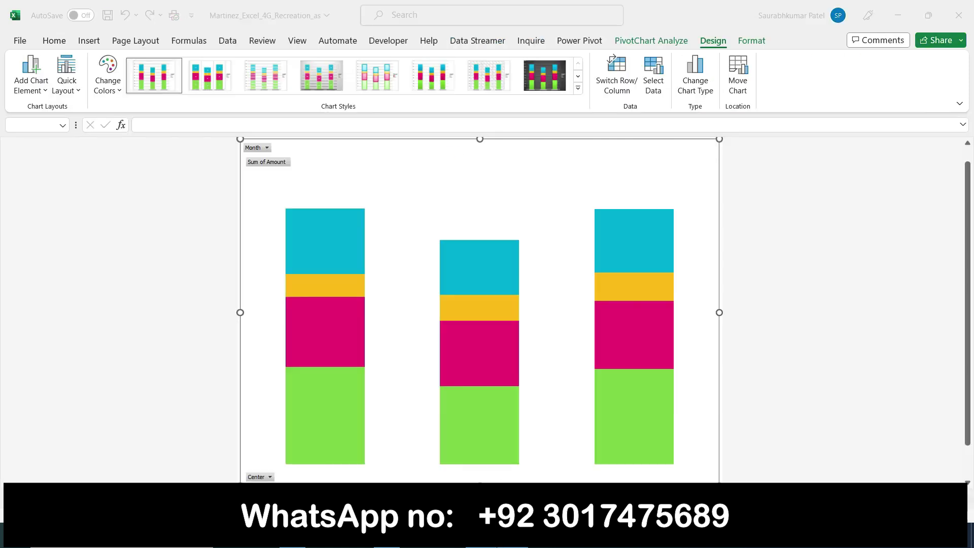
double_click(453, 153)
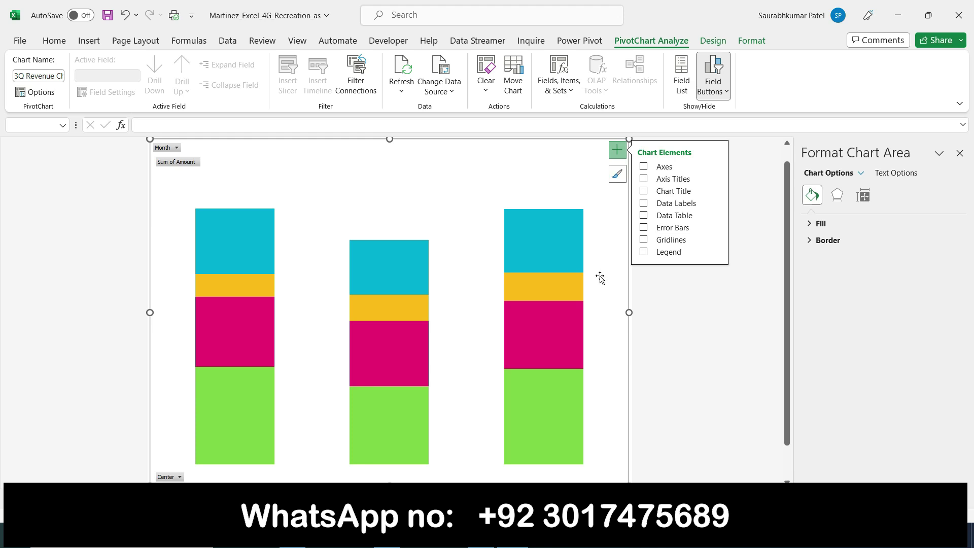
left_click(644, 179)
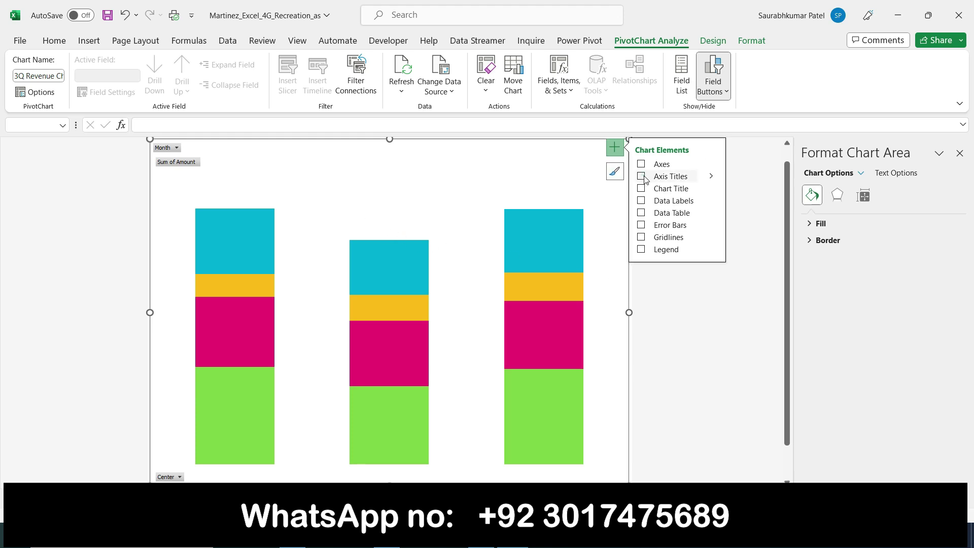
left_click(415, 176)
left_click(420, 157)
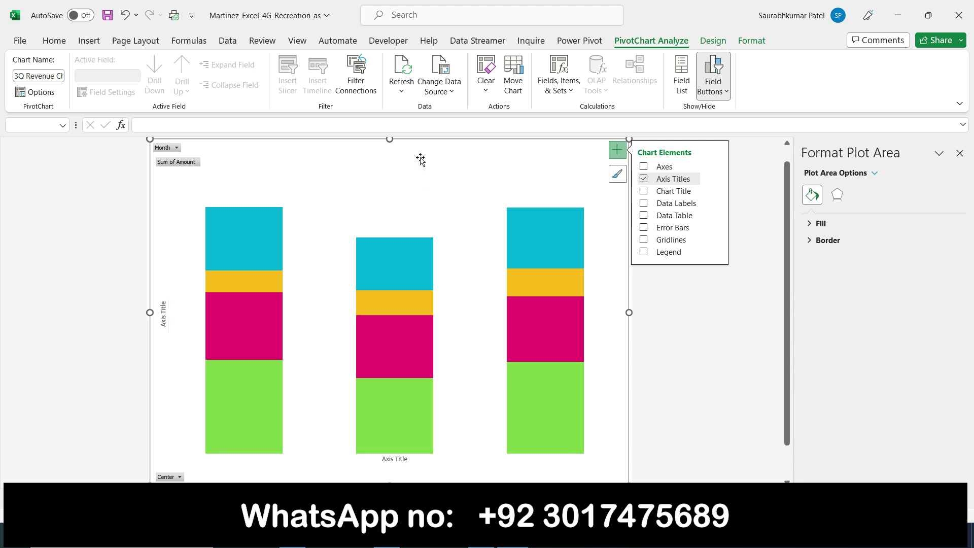
left_click(420, 157)
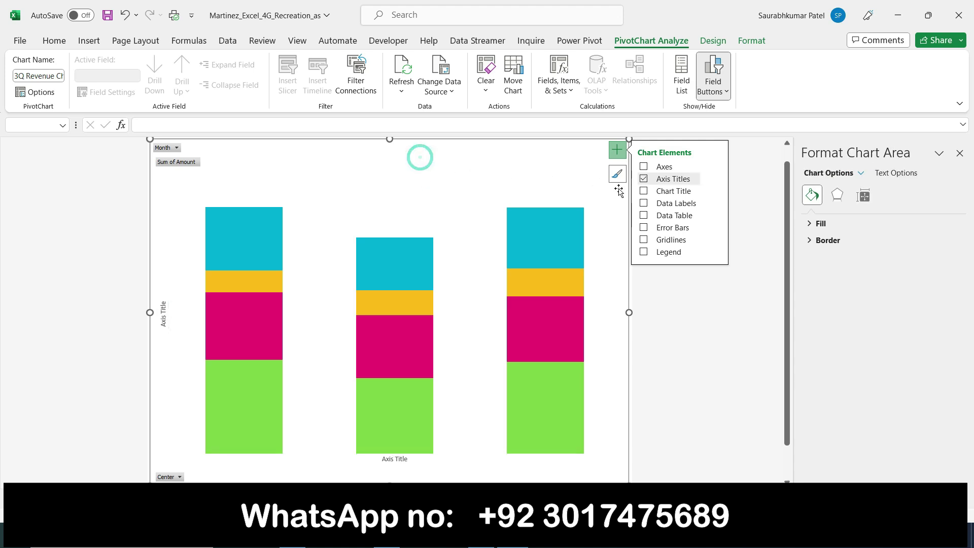
left_click(644, 179)
- Paste the copied text 3rd Quarter Program Revenue onto the PivotChart above the columns and select the pasted object
left_click(183, 162)
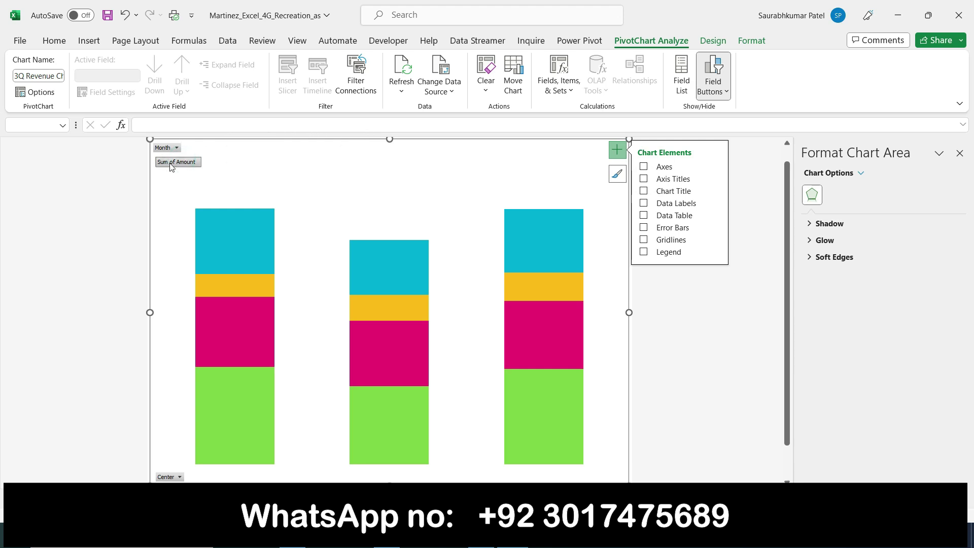
left_click(152, 213)
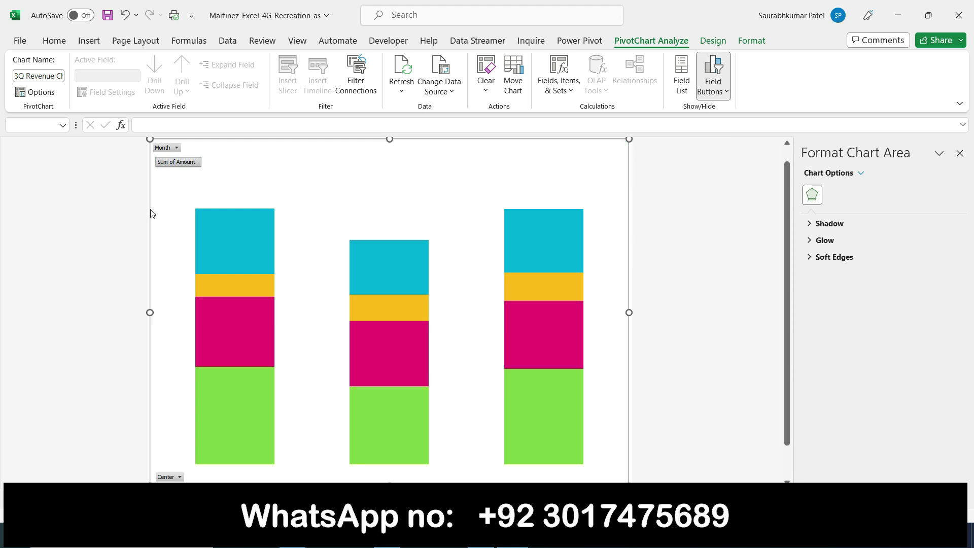
key("ctrl+v")
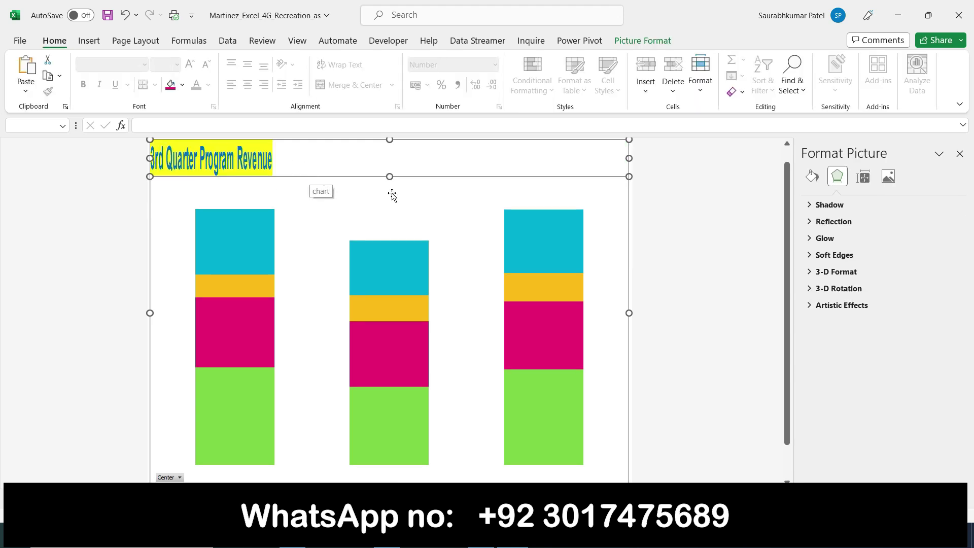
left_click(609, 203)
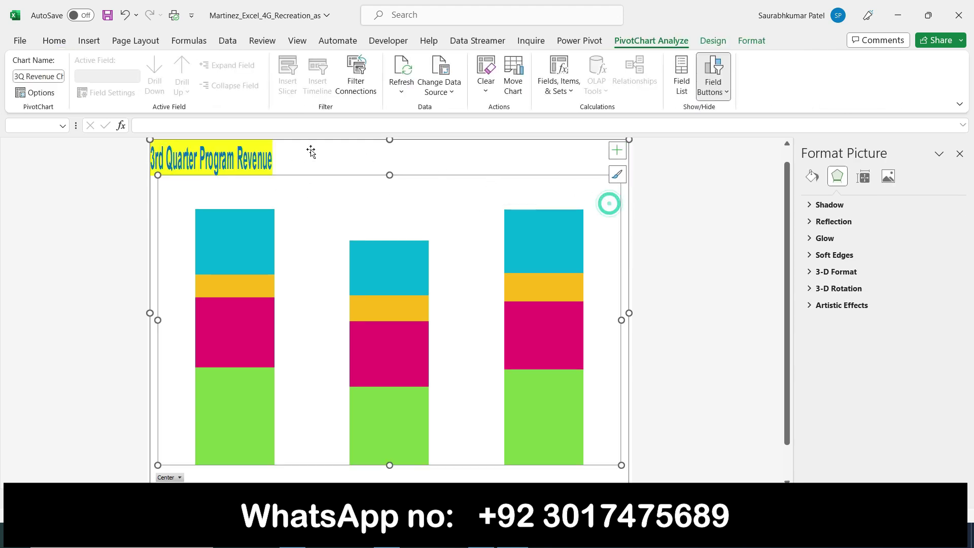
left_click(294, 153)
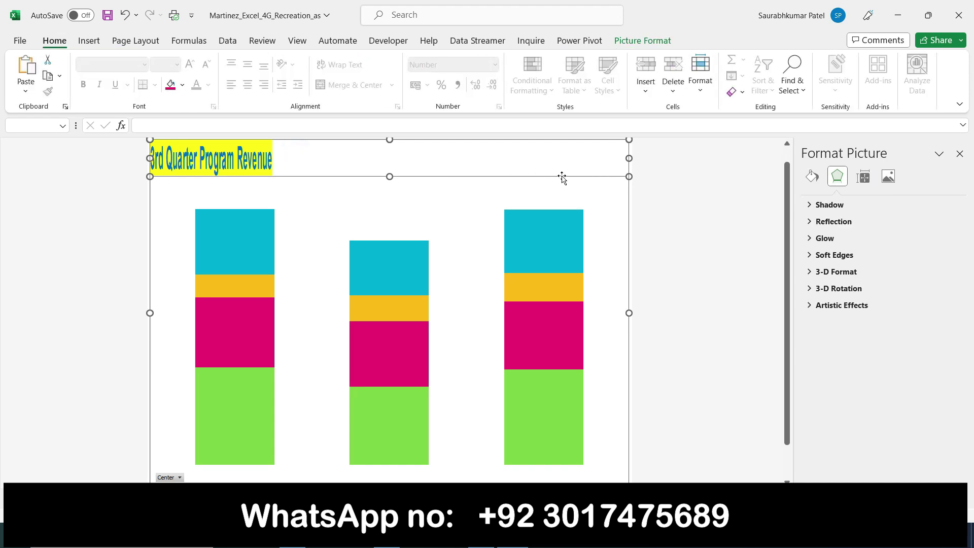
- Recheck step 7 in Word and add a custom footer with the file name in the left section of the chart sheet
left_click(482, 535)
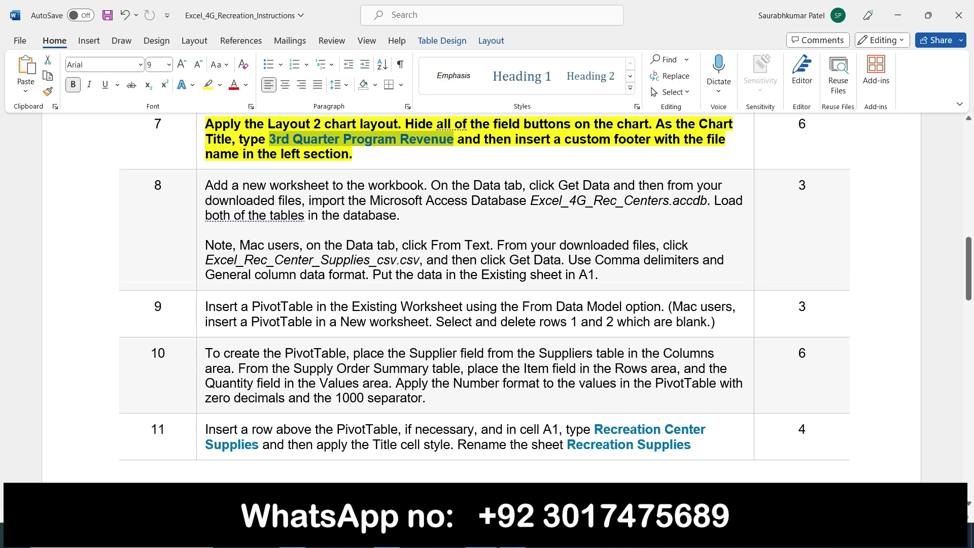
key("alt+Tab")
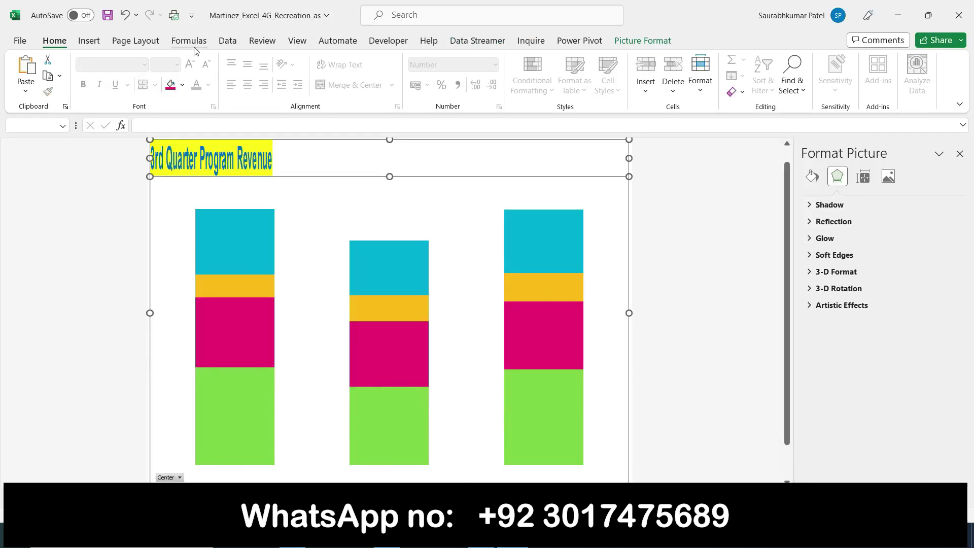
left_click(144, 42)
left_click(328, 107)
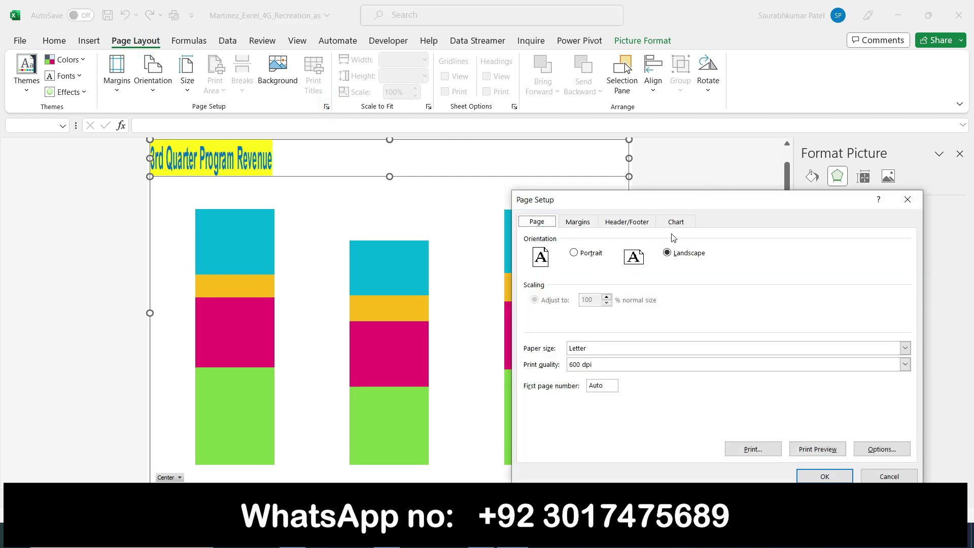
left_click(643, 226)
left_click(741, 307)
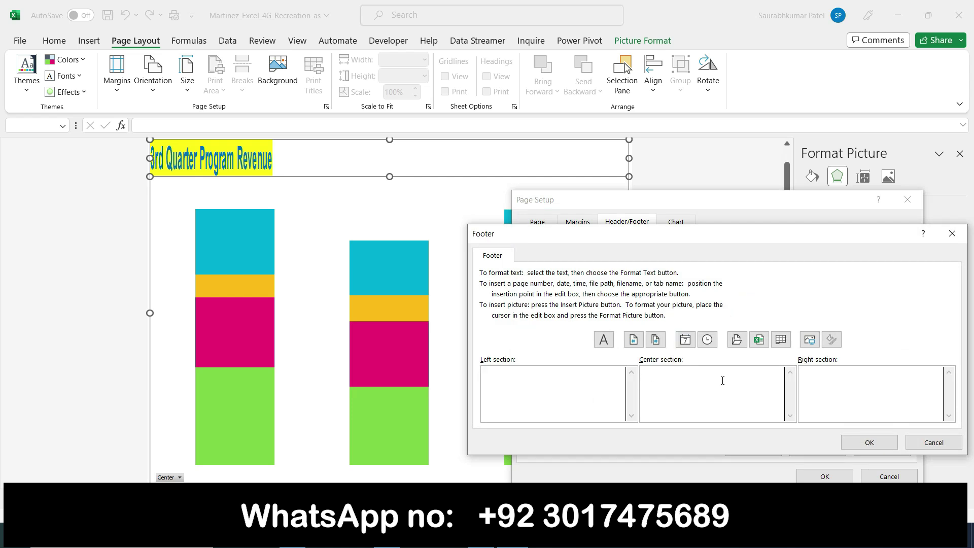
left_click(760, 341)
left_click(876, 439)
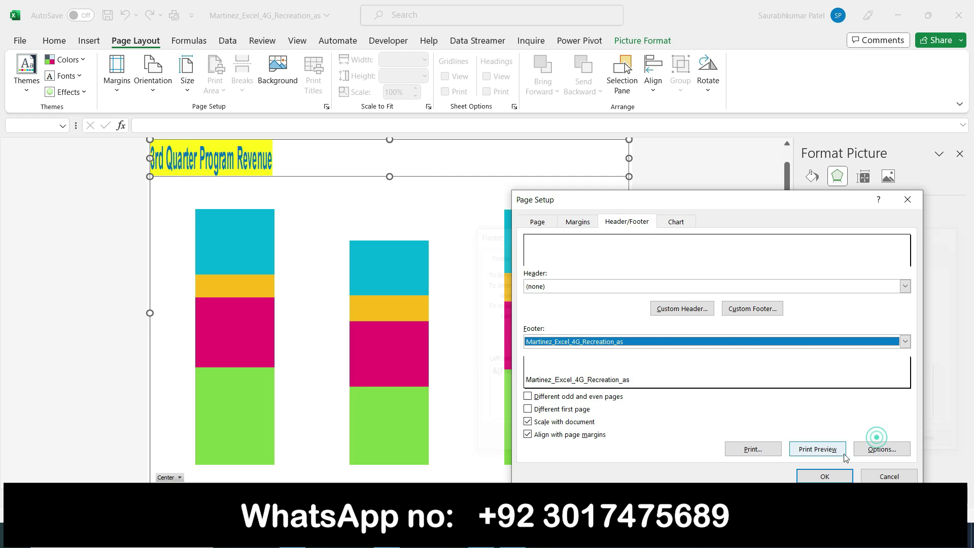
left_click(826, 477)
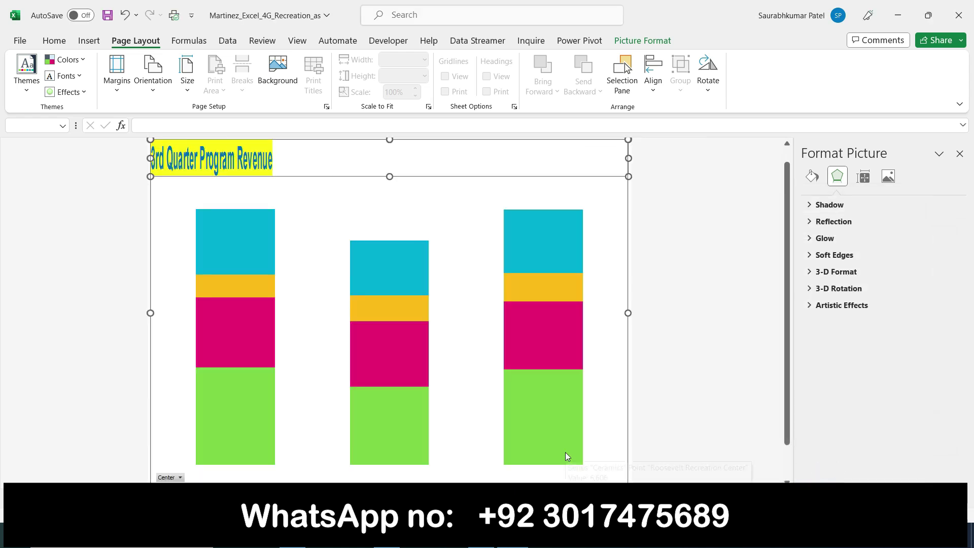
- Remove the bold and highlighting from step 7 of the Word instructions, and make step 8 bold with yellow highlighting
left_click(481, 535)
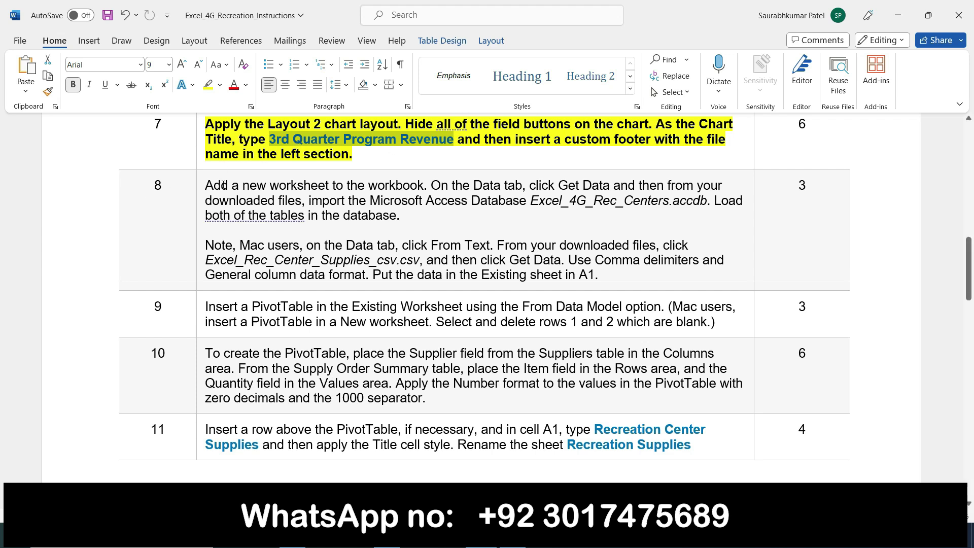
left_click(200, 134)
left_click(211, 112)
left_click(257, 111)
left_click(196, 192)
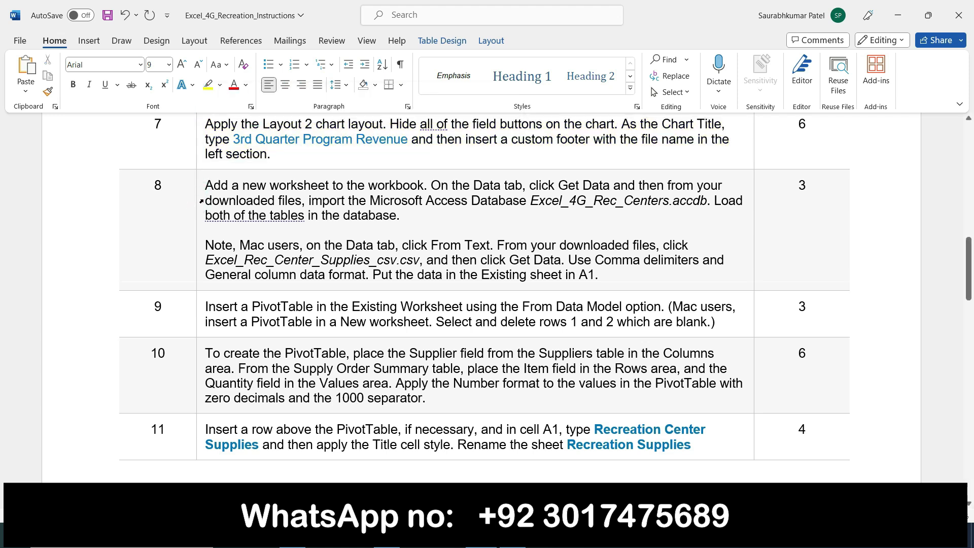
left_click(201, 201)
left_click(213, 177)
left_click(257, 177)
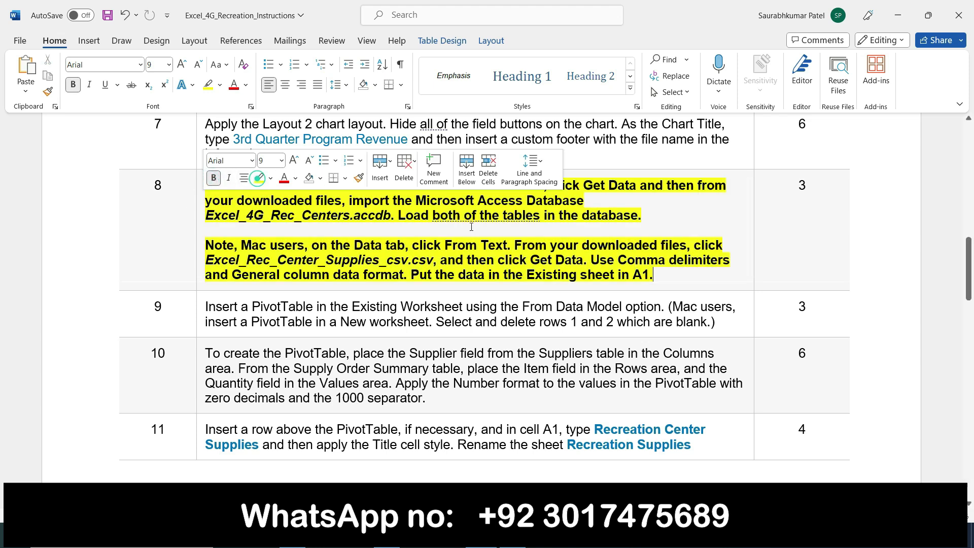
- Review step 8 and the remaining steps of the Word instructions, and switch back to the chart sheet in Excel
scroll(664, 278, "down", 3)
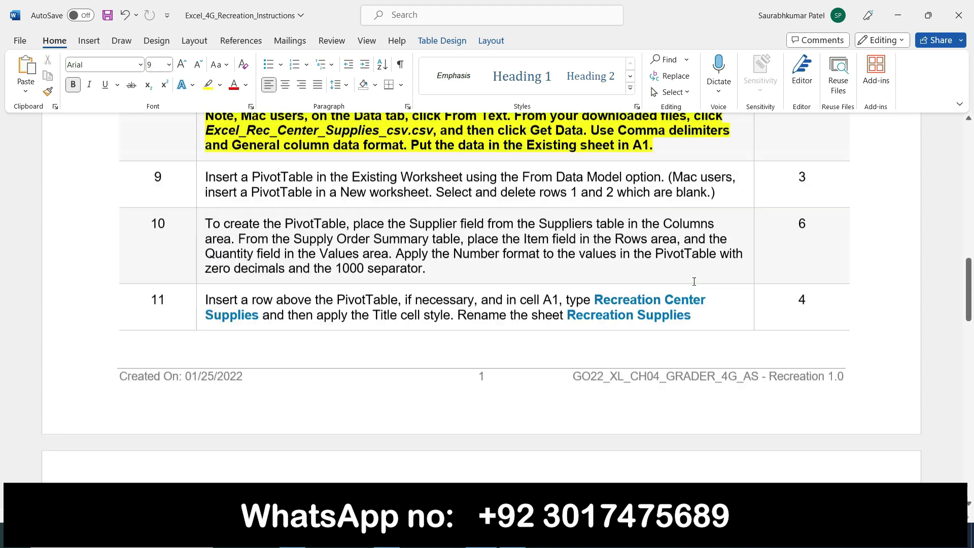
scroll(694, 281, "up", 1)
left_click_drag(968, 308, 970, 303)
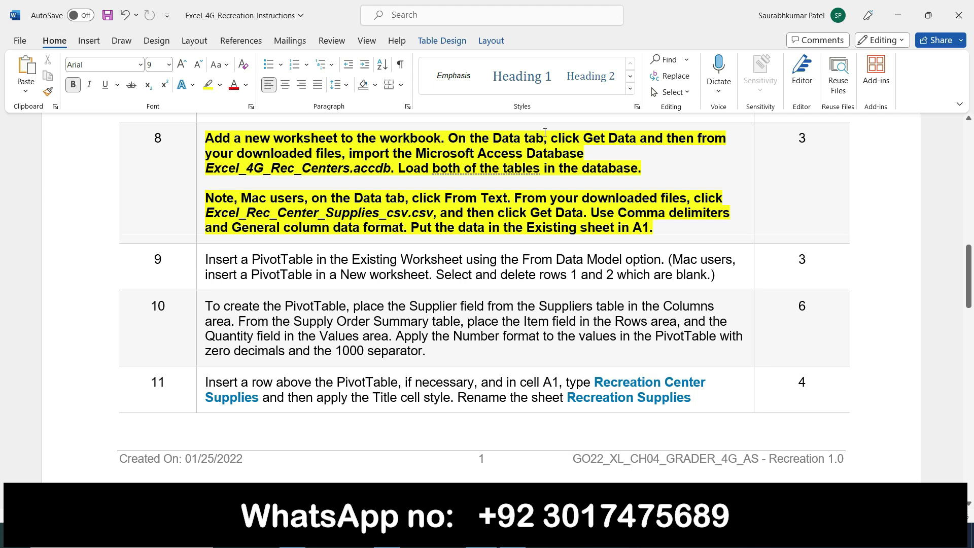
left_click(513, 536)
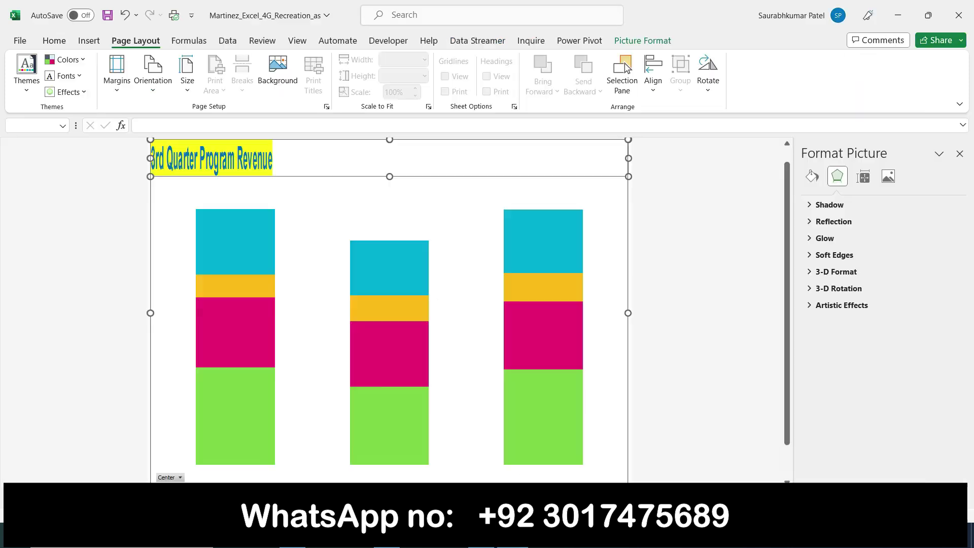
- Add a new blank worksheet to the workbook, recheck step 8 of the Word instructions, and return to Excel
left_click(353, 497)
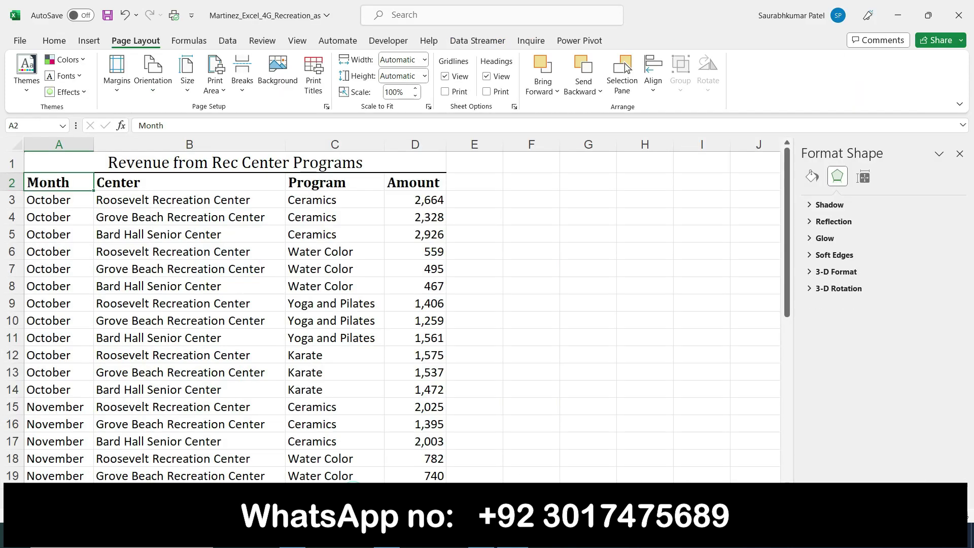
left_click(418, 496)
left_click(481, 536)
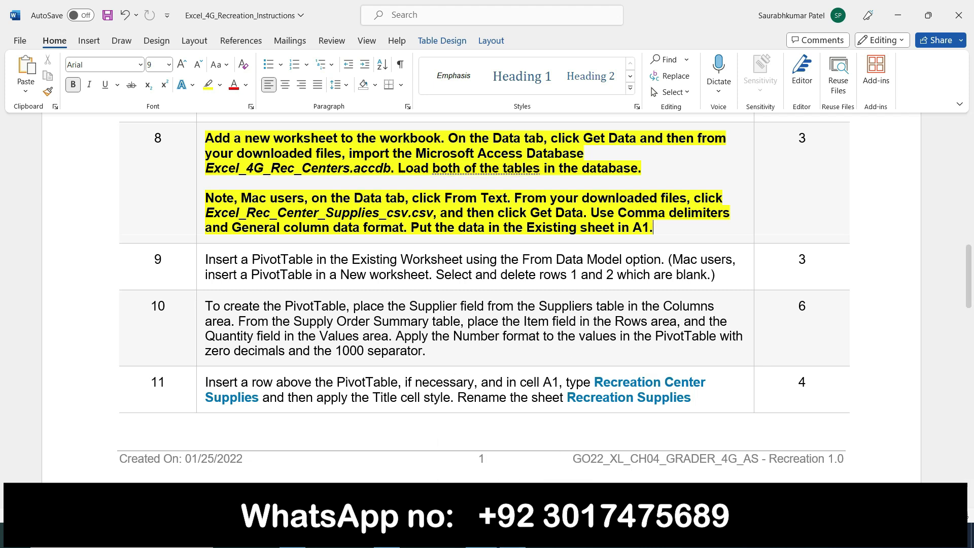
mouse_move(481, 538)
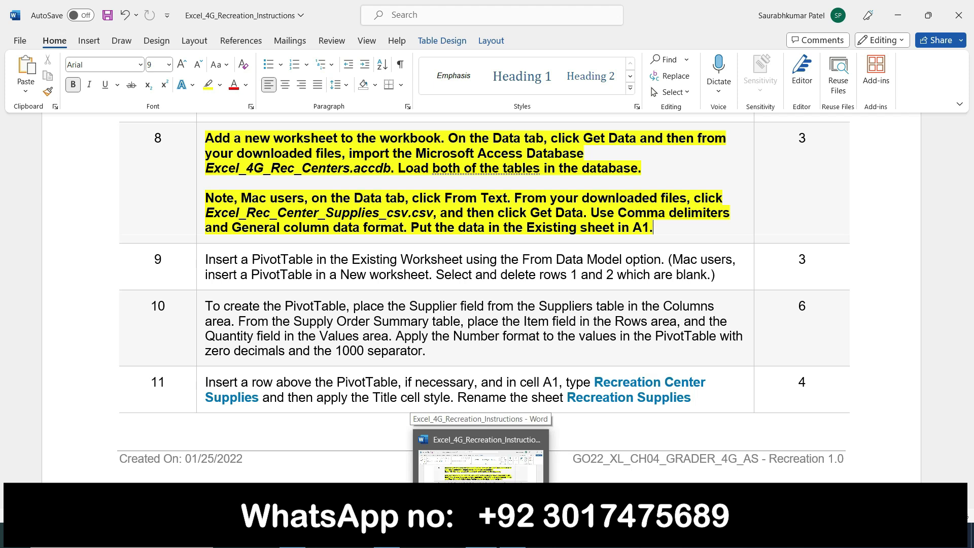
left_click(512, 538)
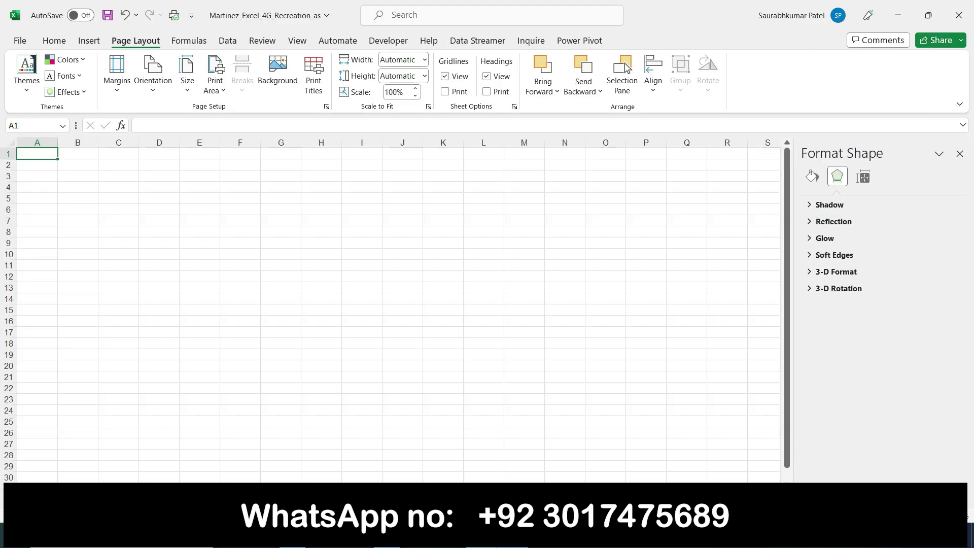
- Start a data import from a Text/CSV file for the new blank worksheet
left_click(224, 42)
left_click(26, 76)
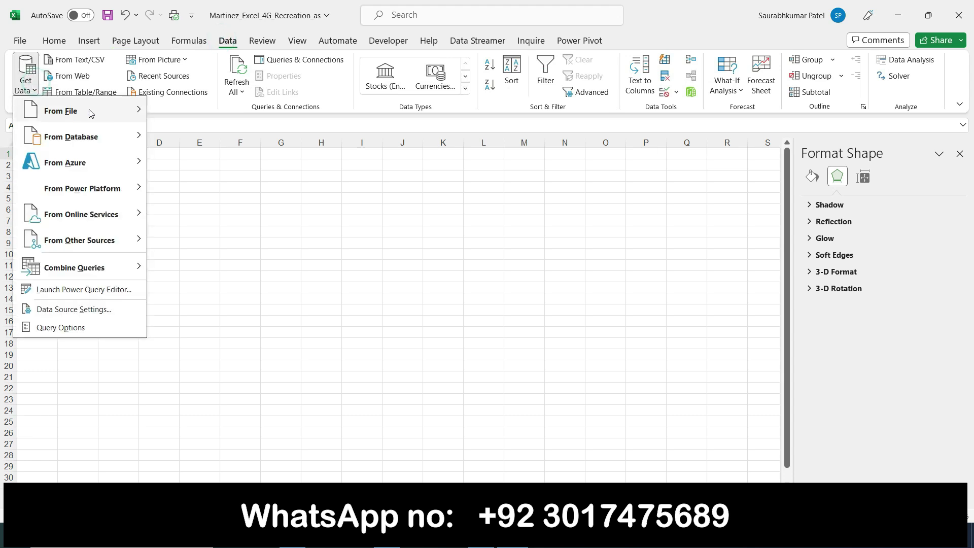
mouse_move(117, 113)
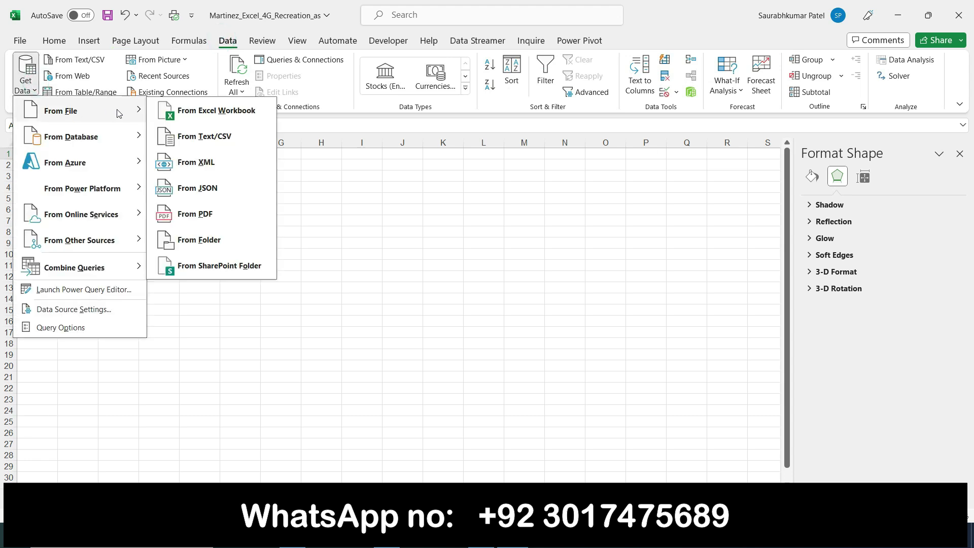
left_click(221, 145)
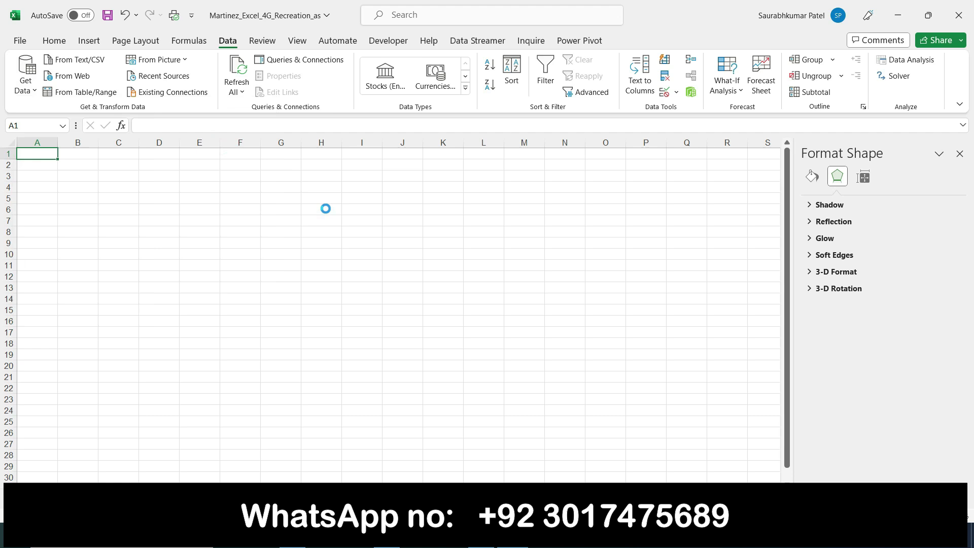